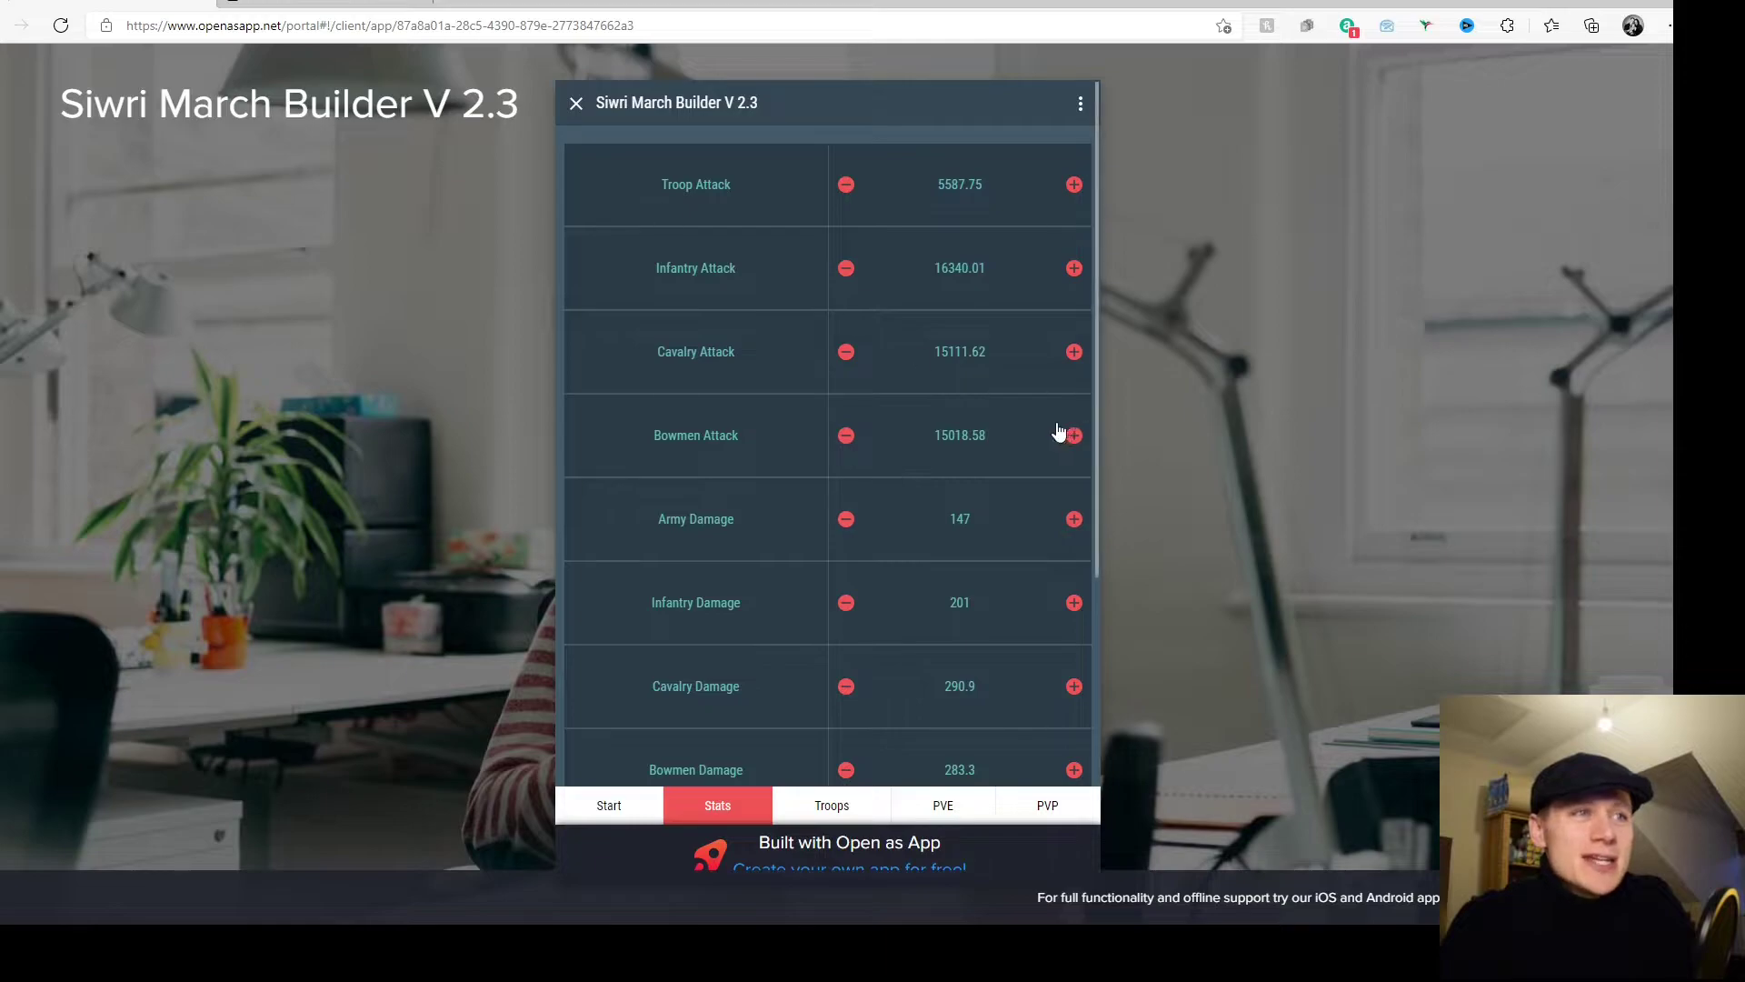
scroll(964, 391, "down", 5)
scroll(964, 391, "up", 5)
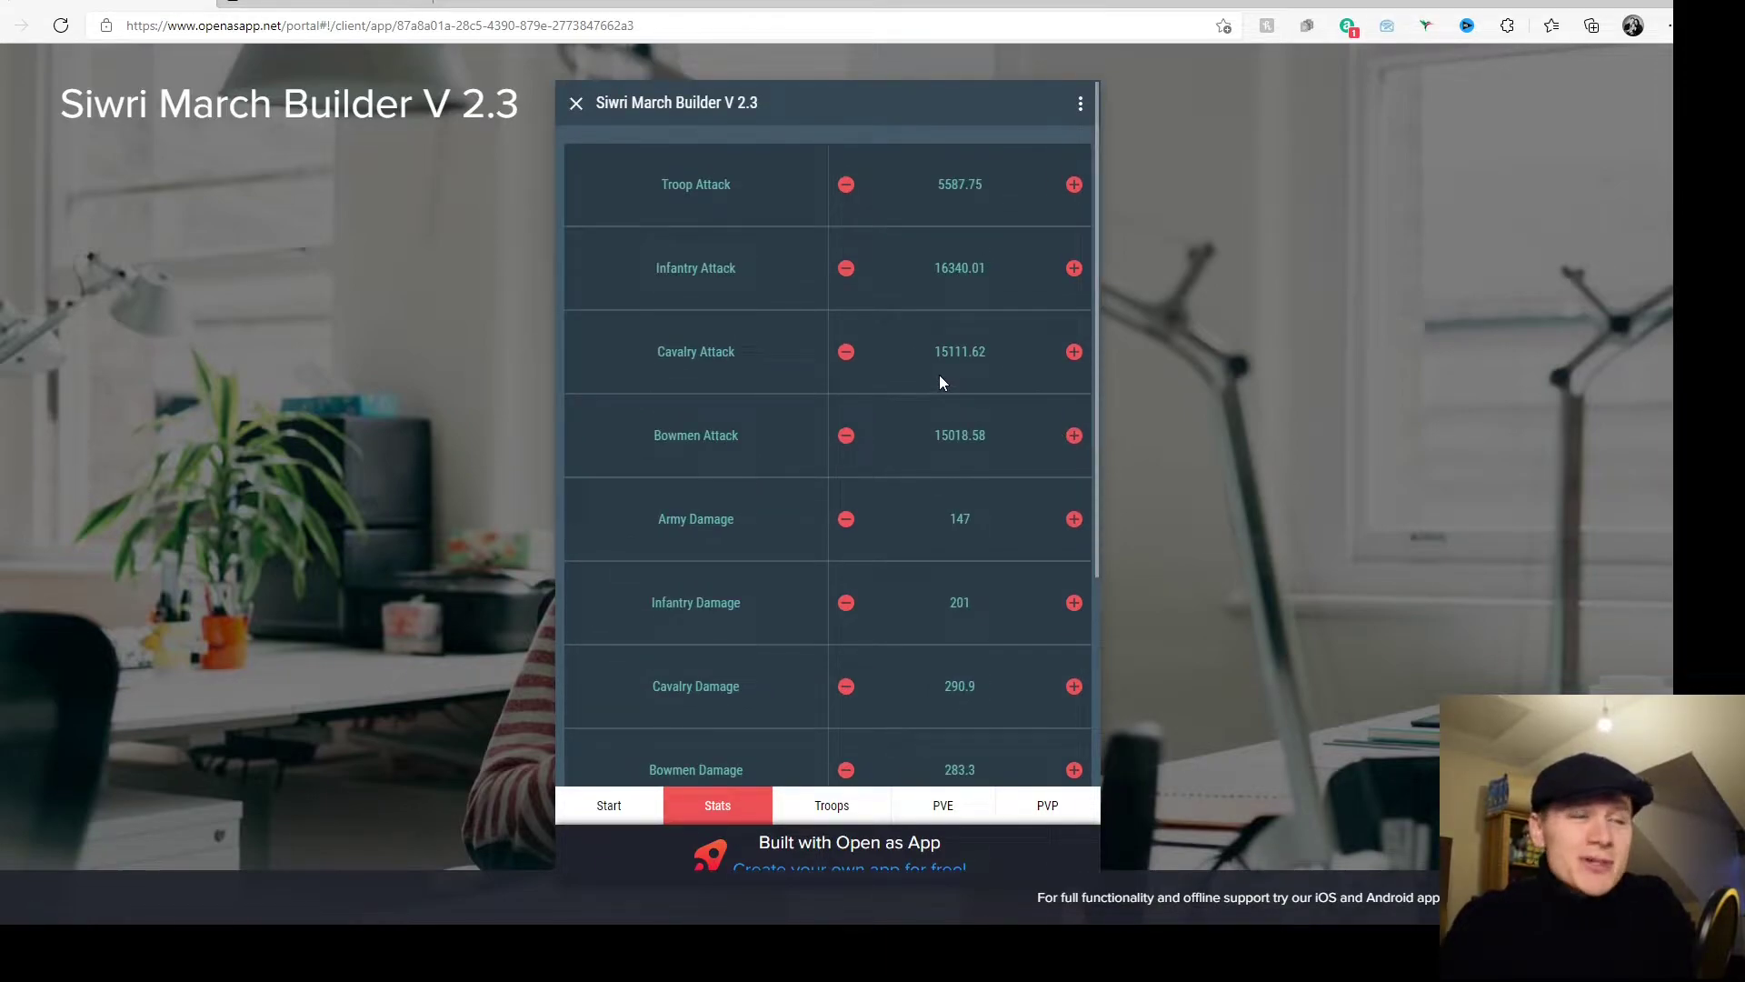
- Switch from the Siwri stats to the revenge.game PvE Troop Formation Wizard
key("ctrl+Tab")
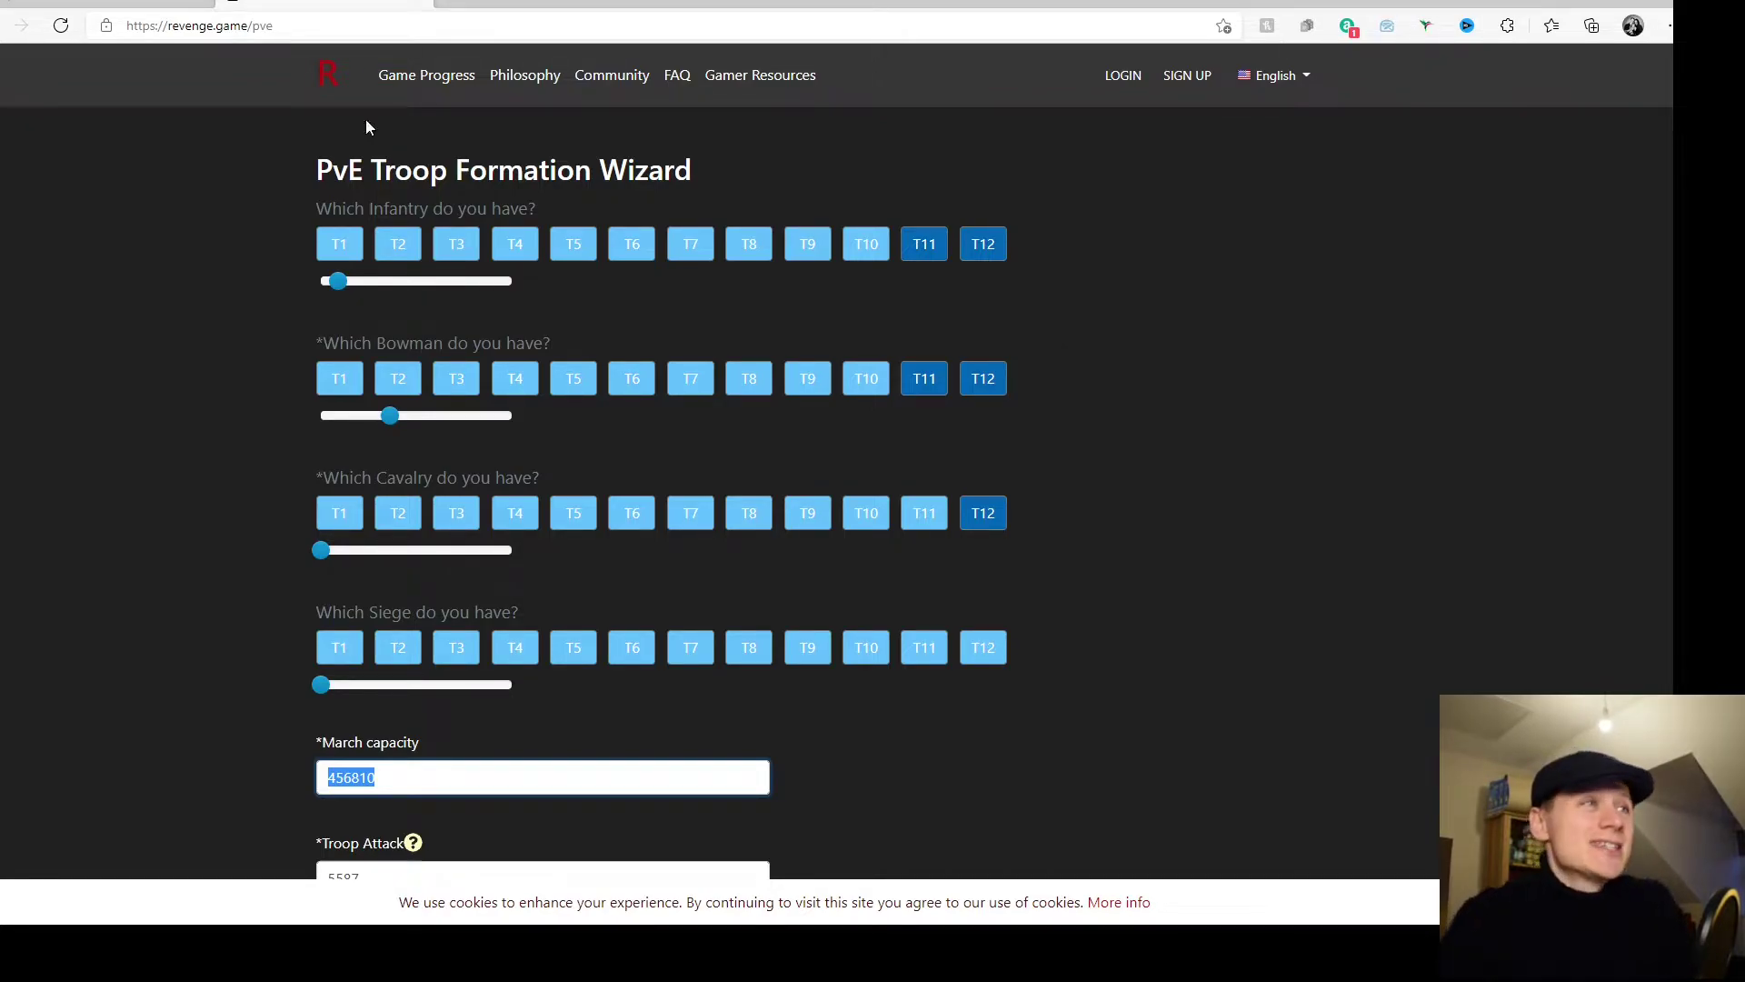
- Compare the wizard's Troop Attack and Army Damage against Siwri's stats, ending on the Siwri tab
left_click(137, 5)
mouse_move(915, 369)
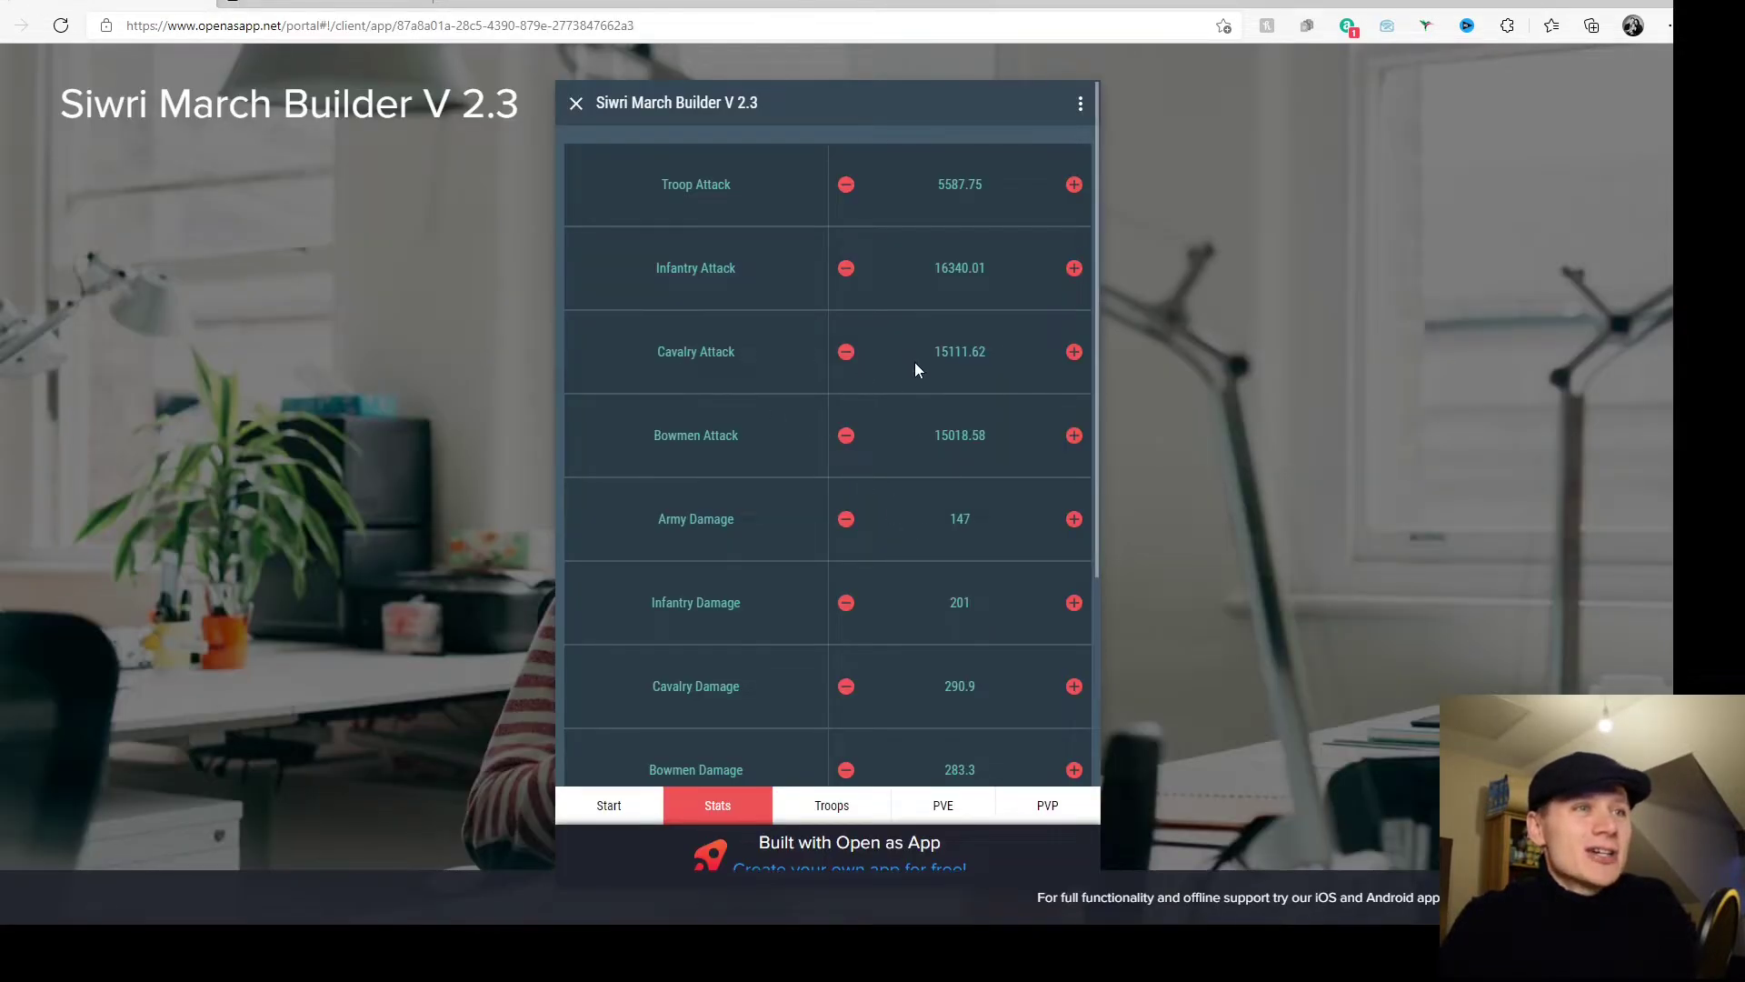
scroll(915, 361, "down", 3)
scroll(914, 362, "down", 3)
scroll(915, 362, "up", 4)
scroll(915, 362, "up", 2)
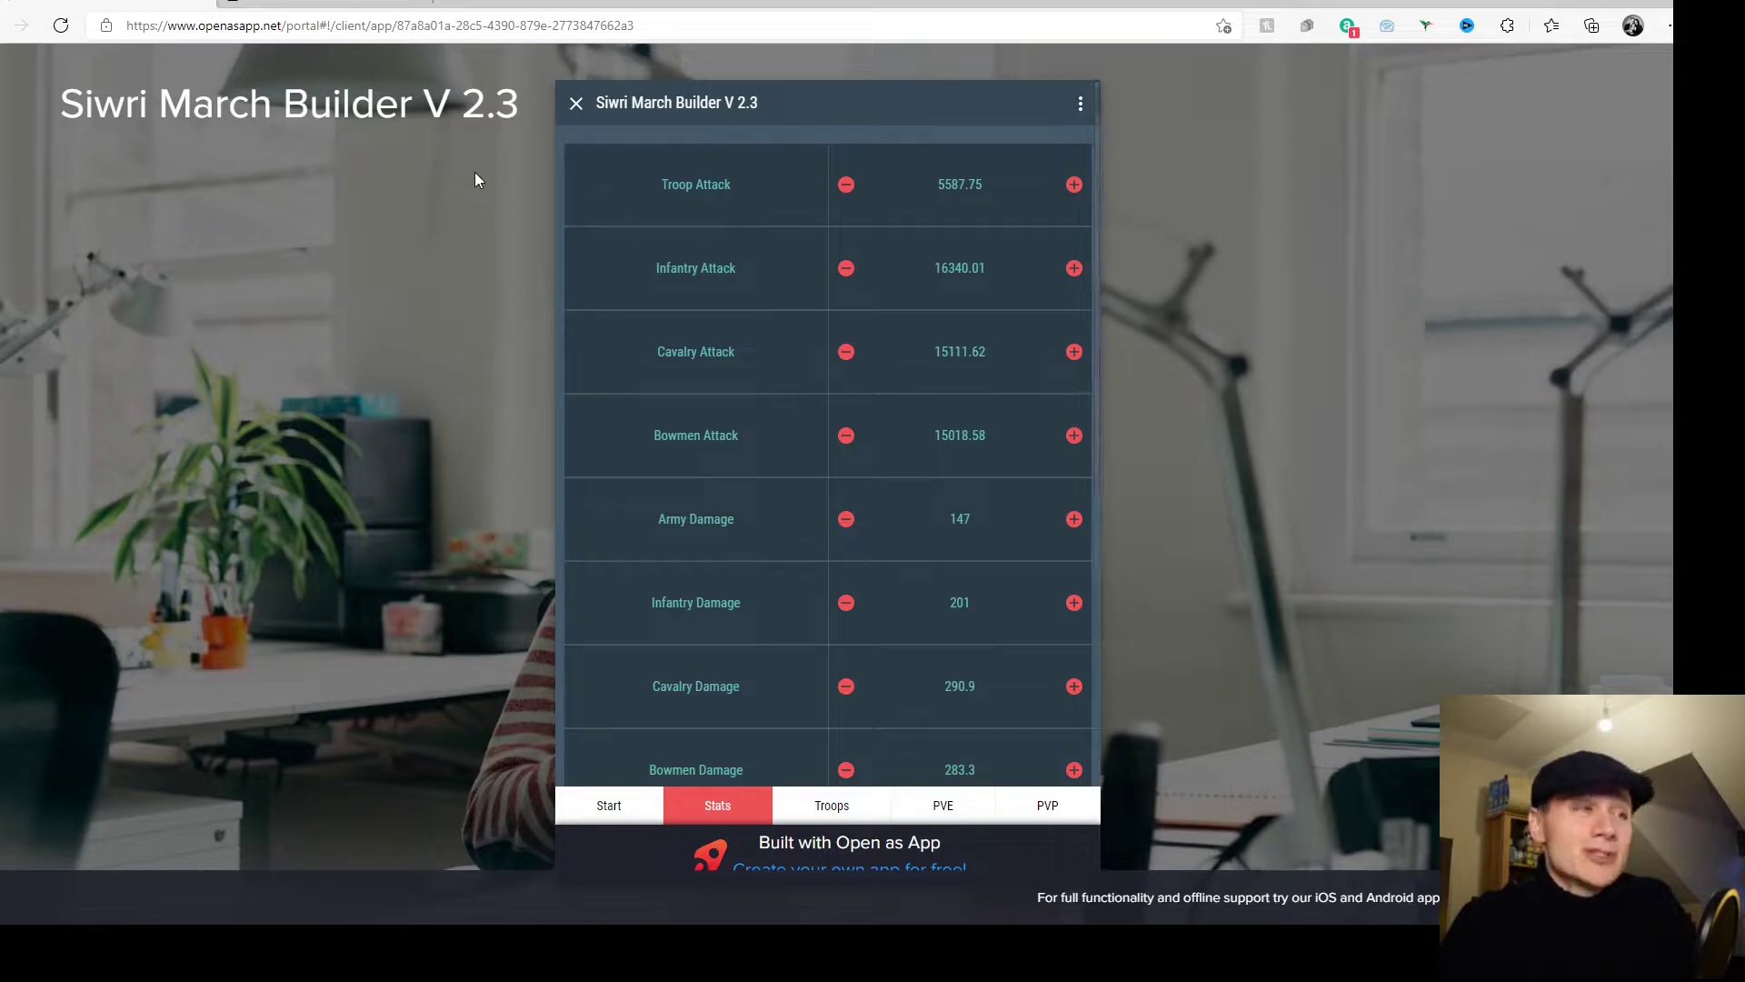
left_click(243, 13)
scroll(692, 355, "down", 1)
scroll(693, 356, "down", 1)
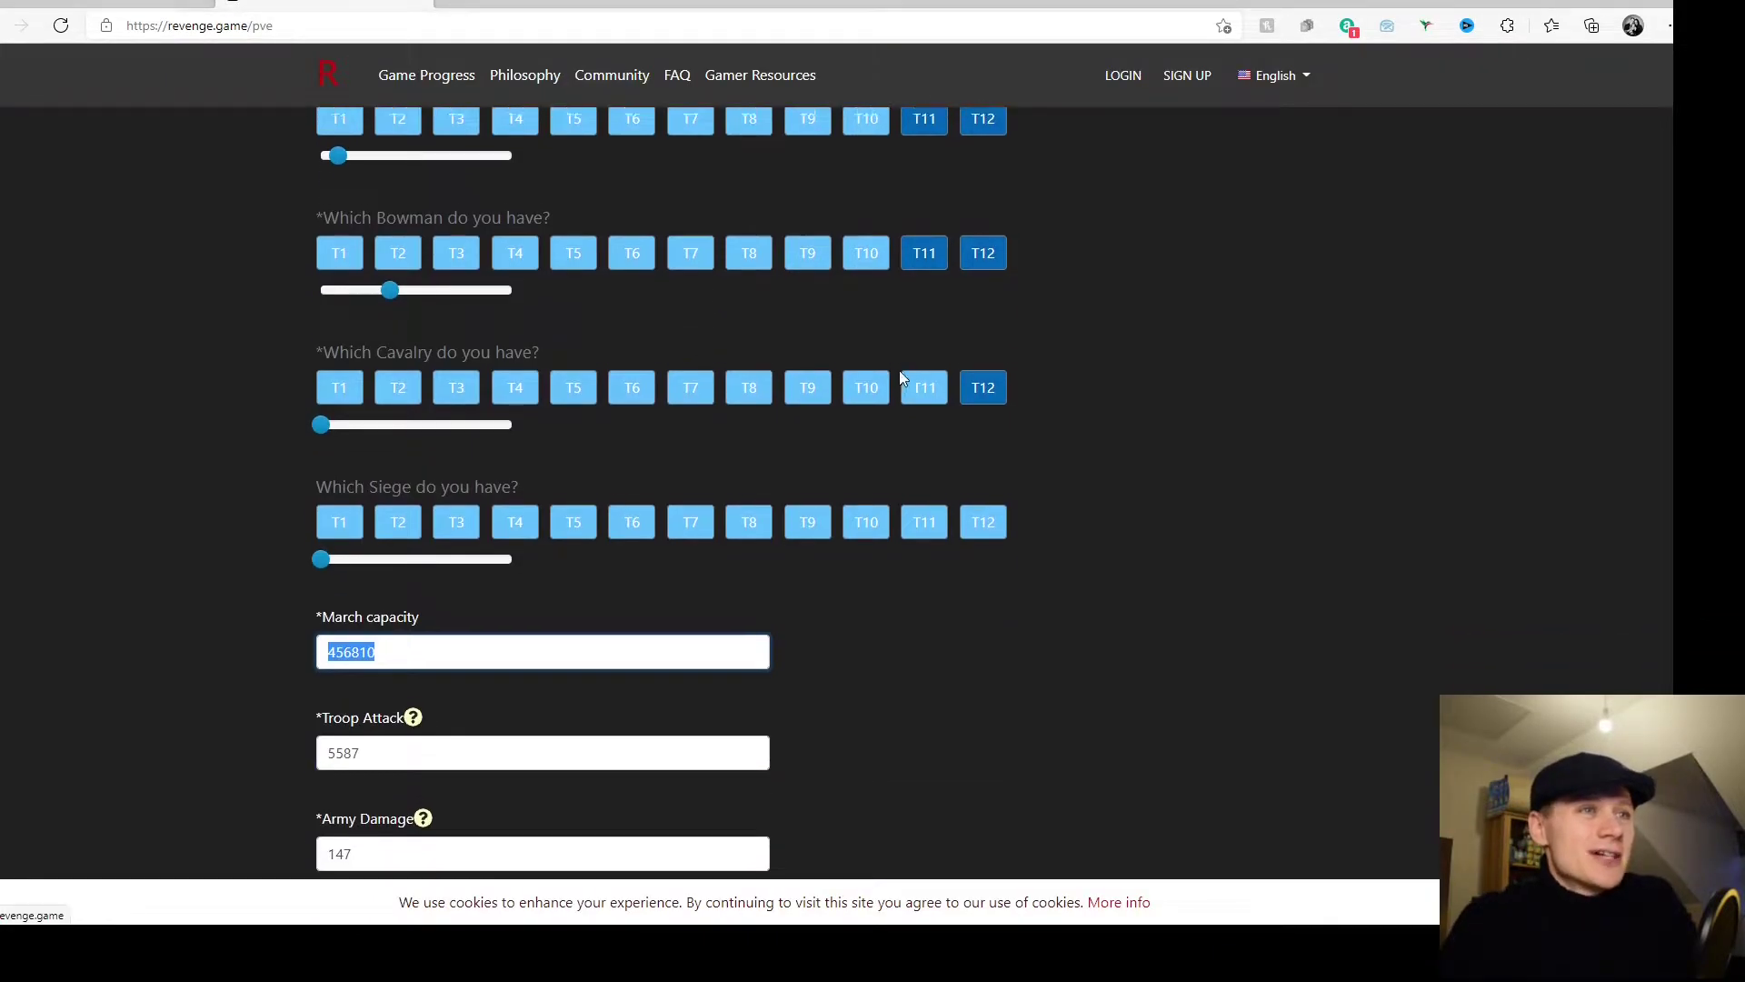
scroll(898, 369, "up", 2)
scroll(1110, 395, "down", 1)
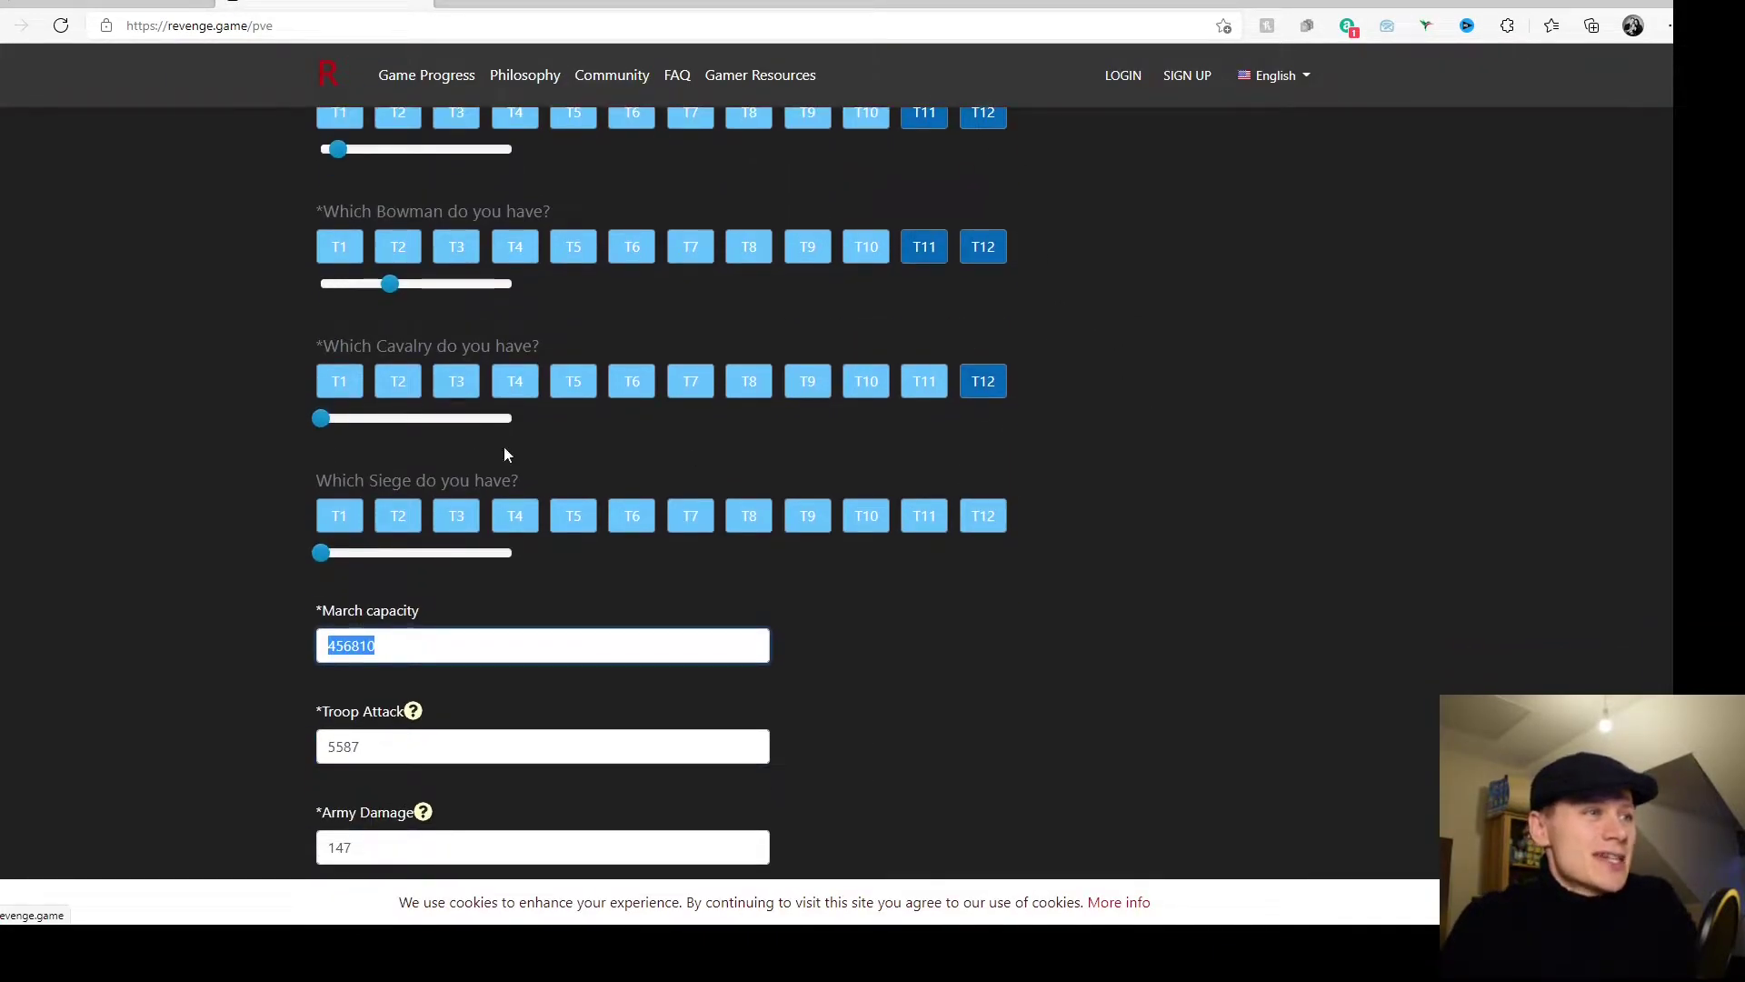
left_click(83, 5)
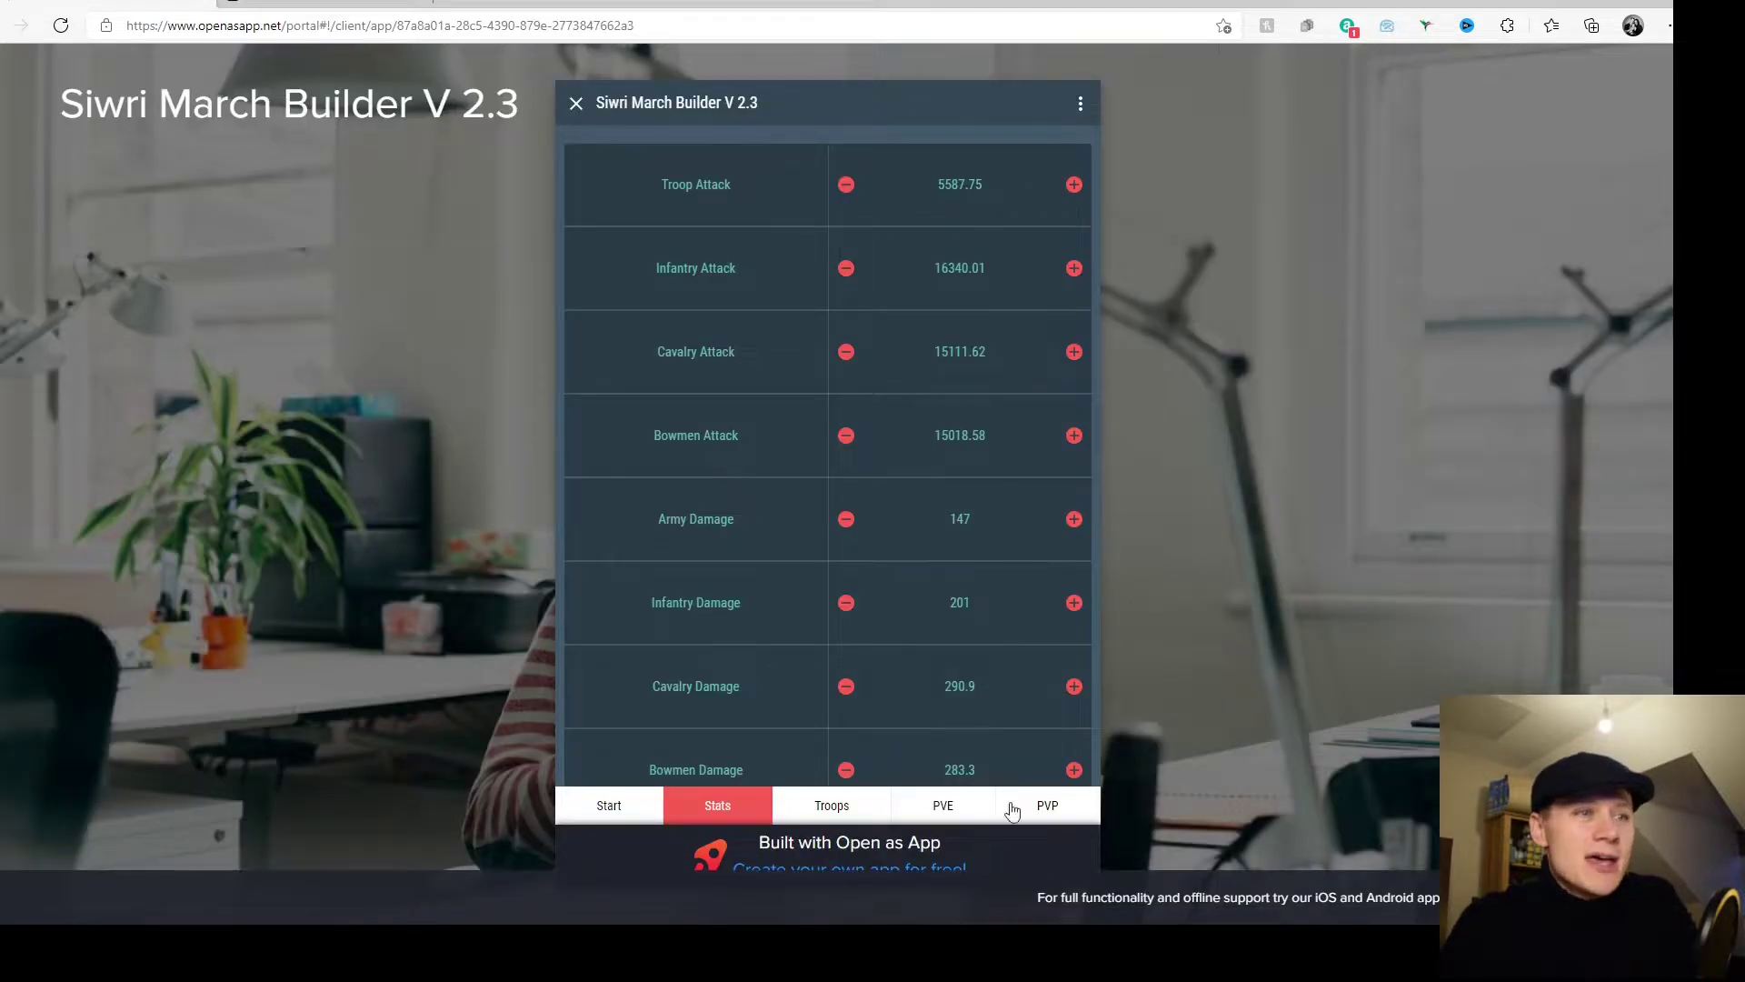
- On the Troops page mark infantry T11 and T12 as available
left_click(834, 805)
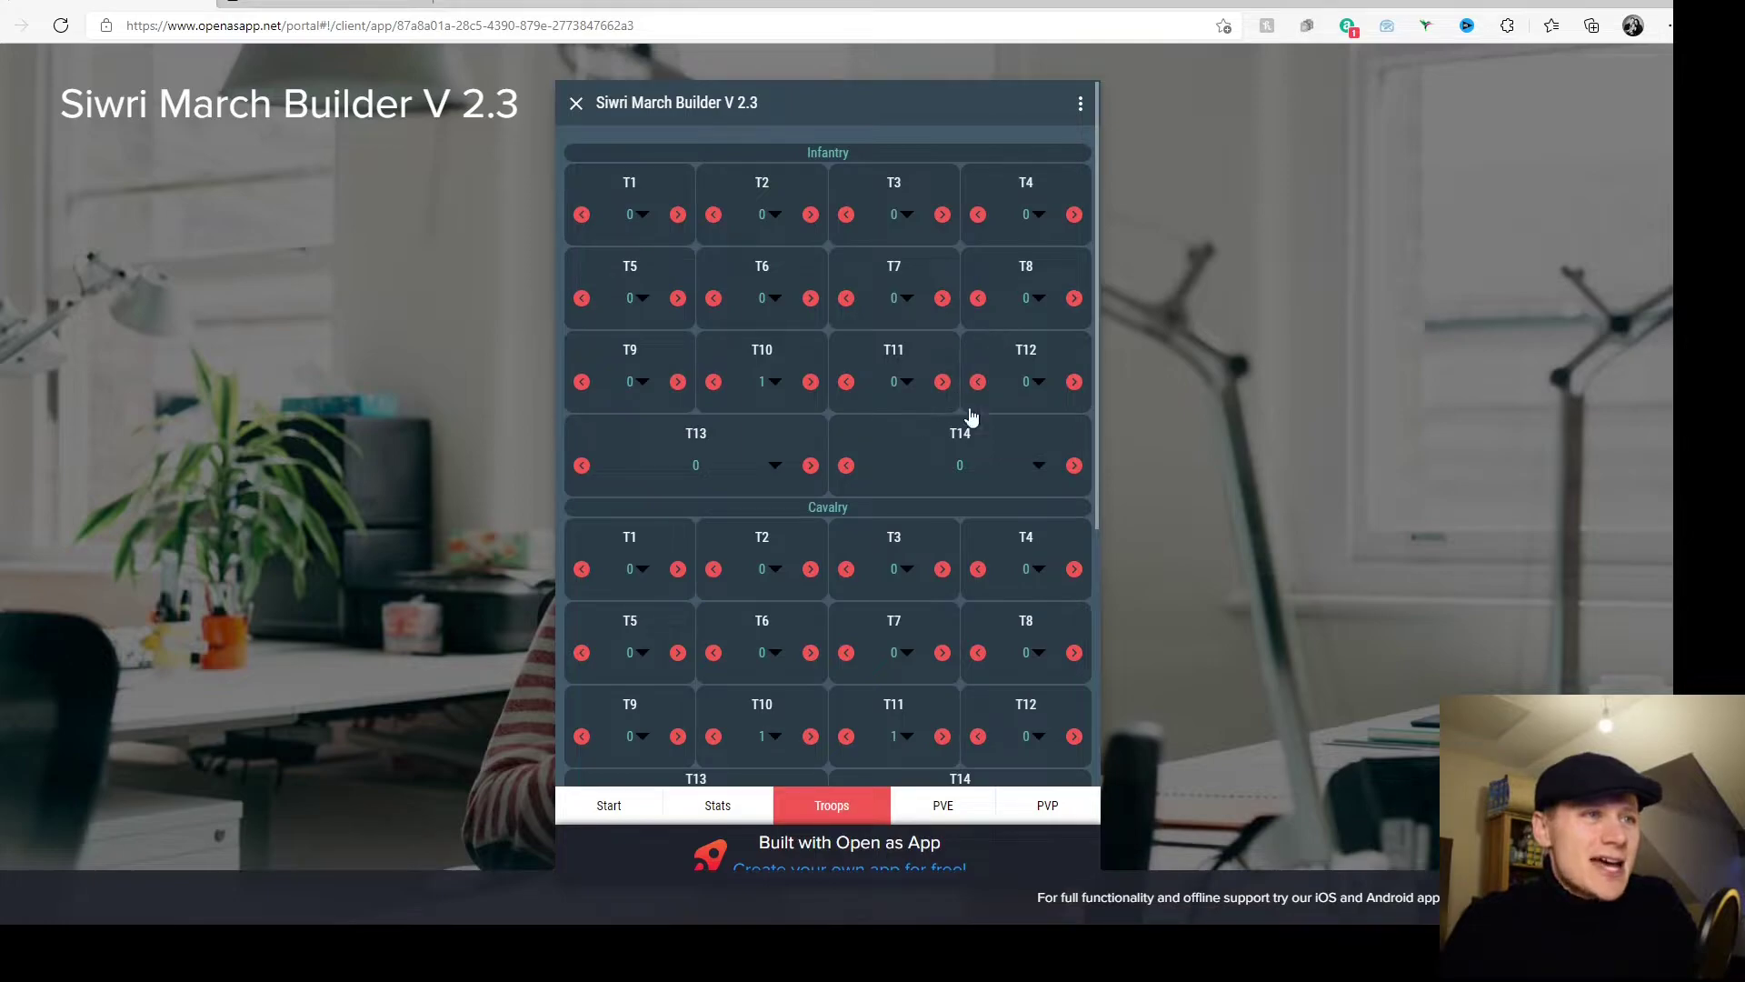
left_click(942, 382)
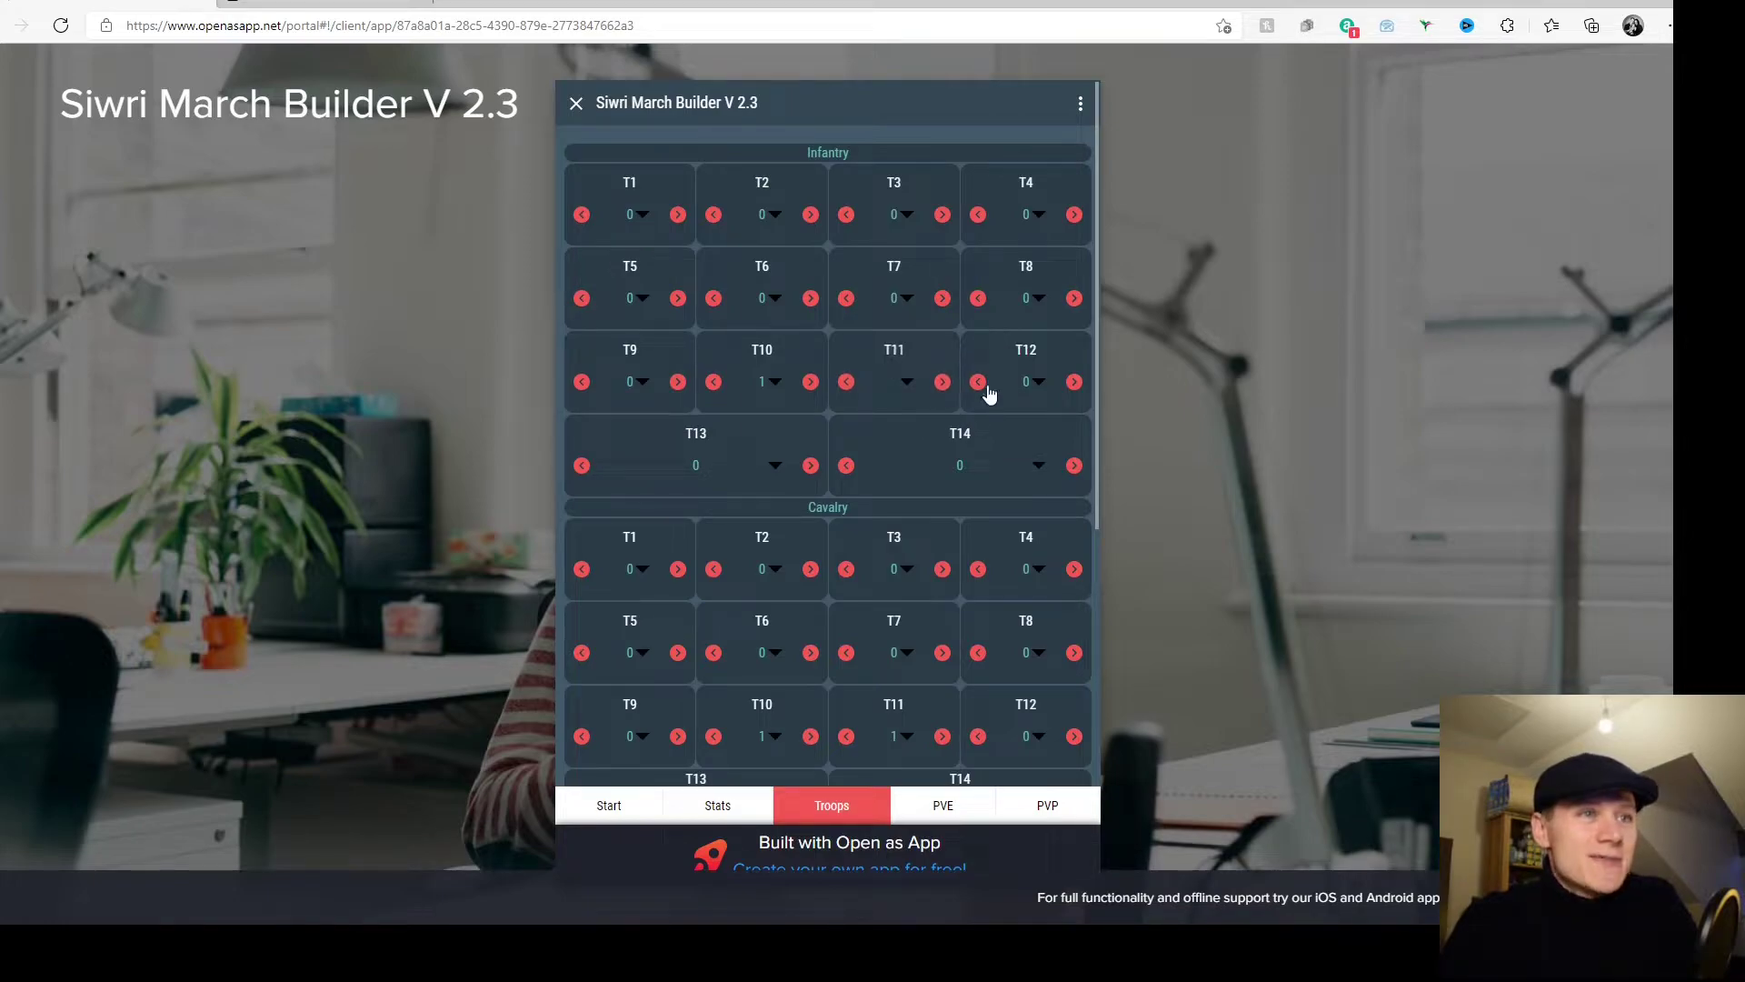
left_click(1073, 384)
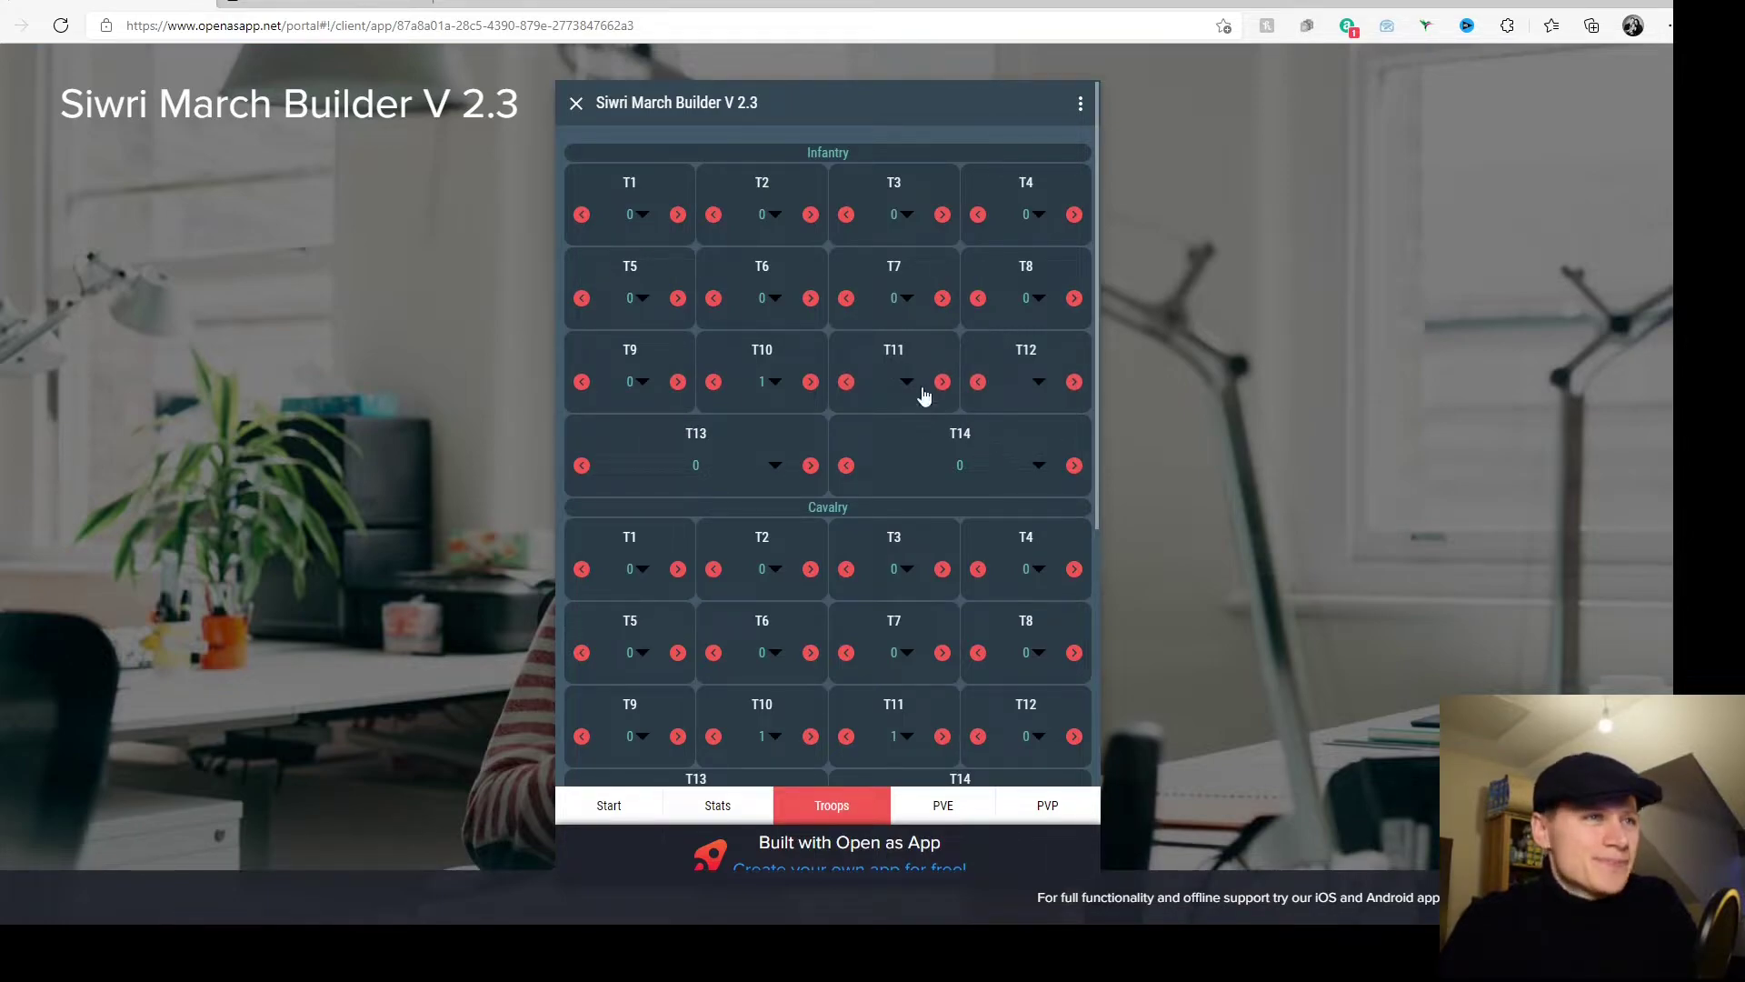
left_click(905, 384)
left_click(883, 432)
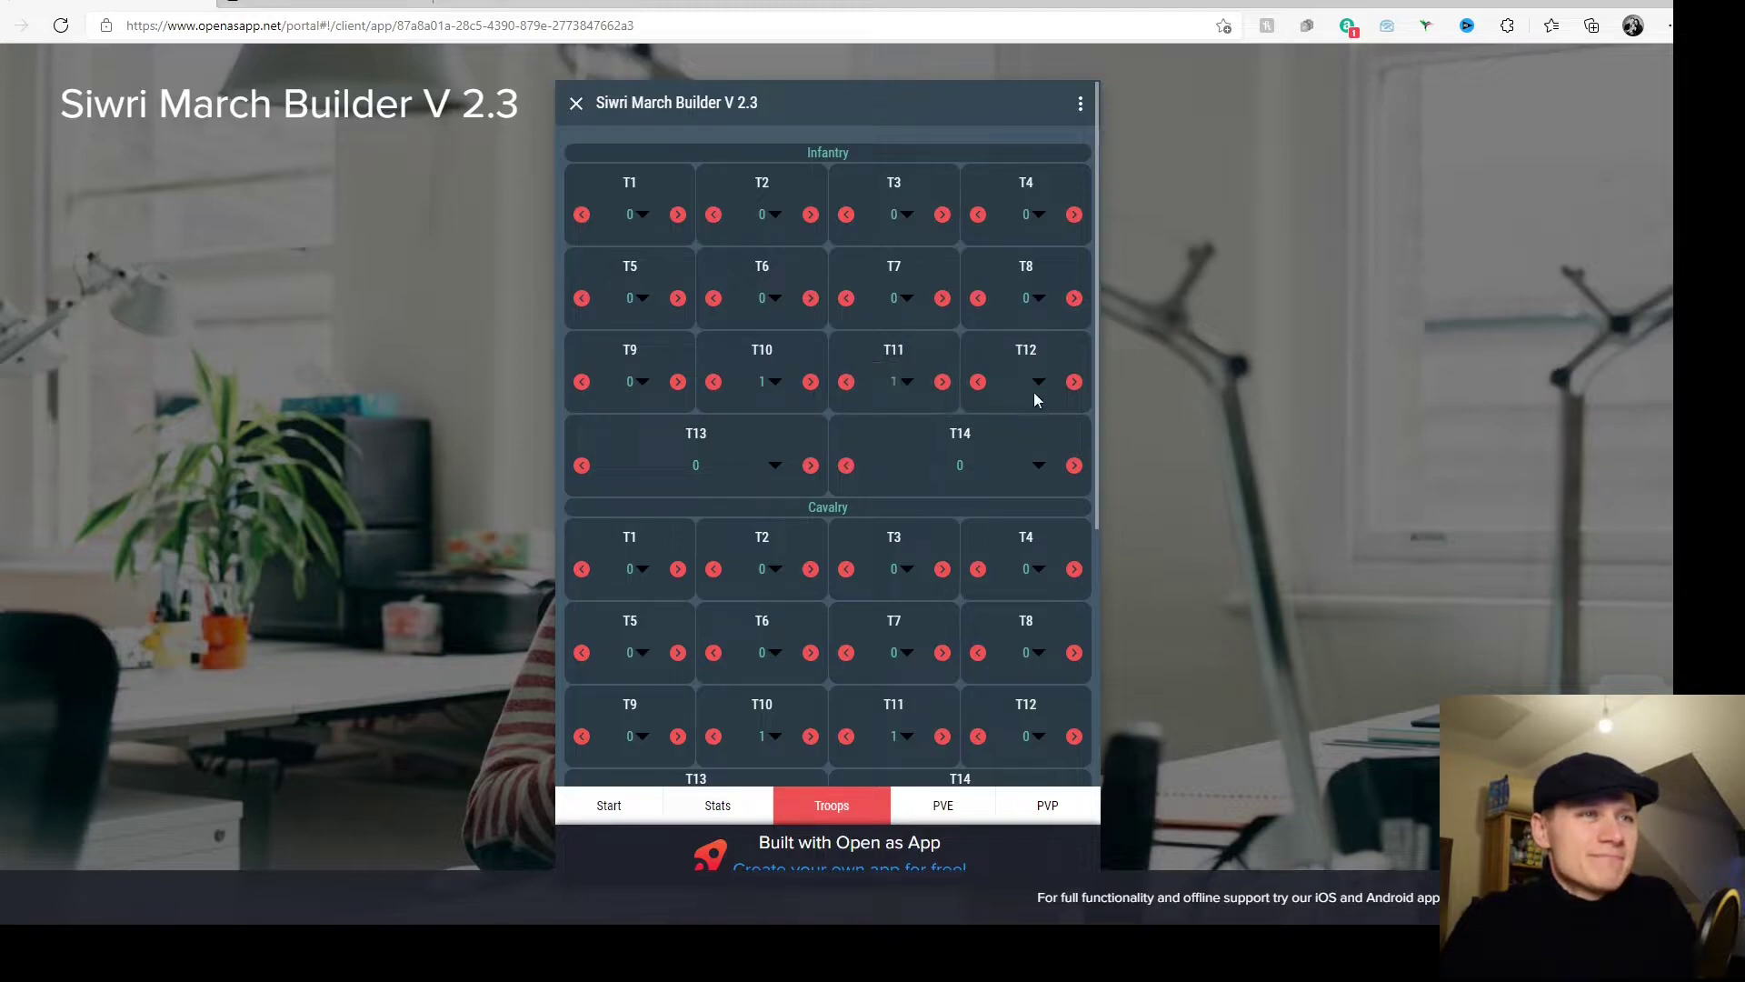
left_click(1040, 383)
left_click(1012, 430)
scroll(988, 524, "down", 2)
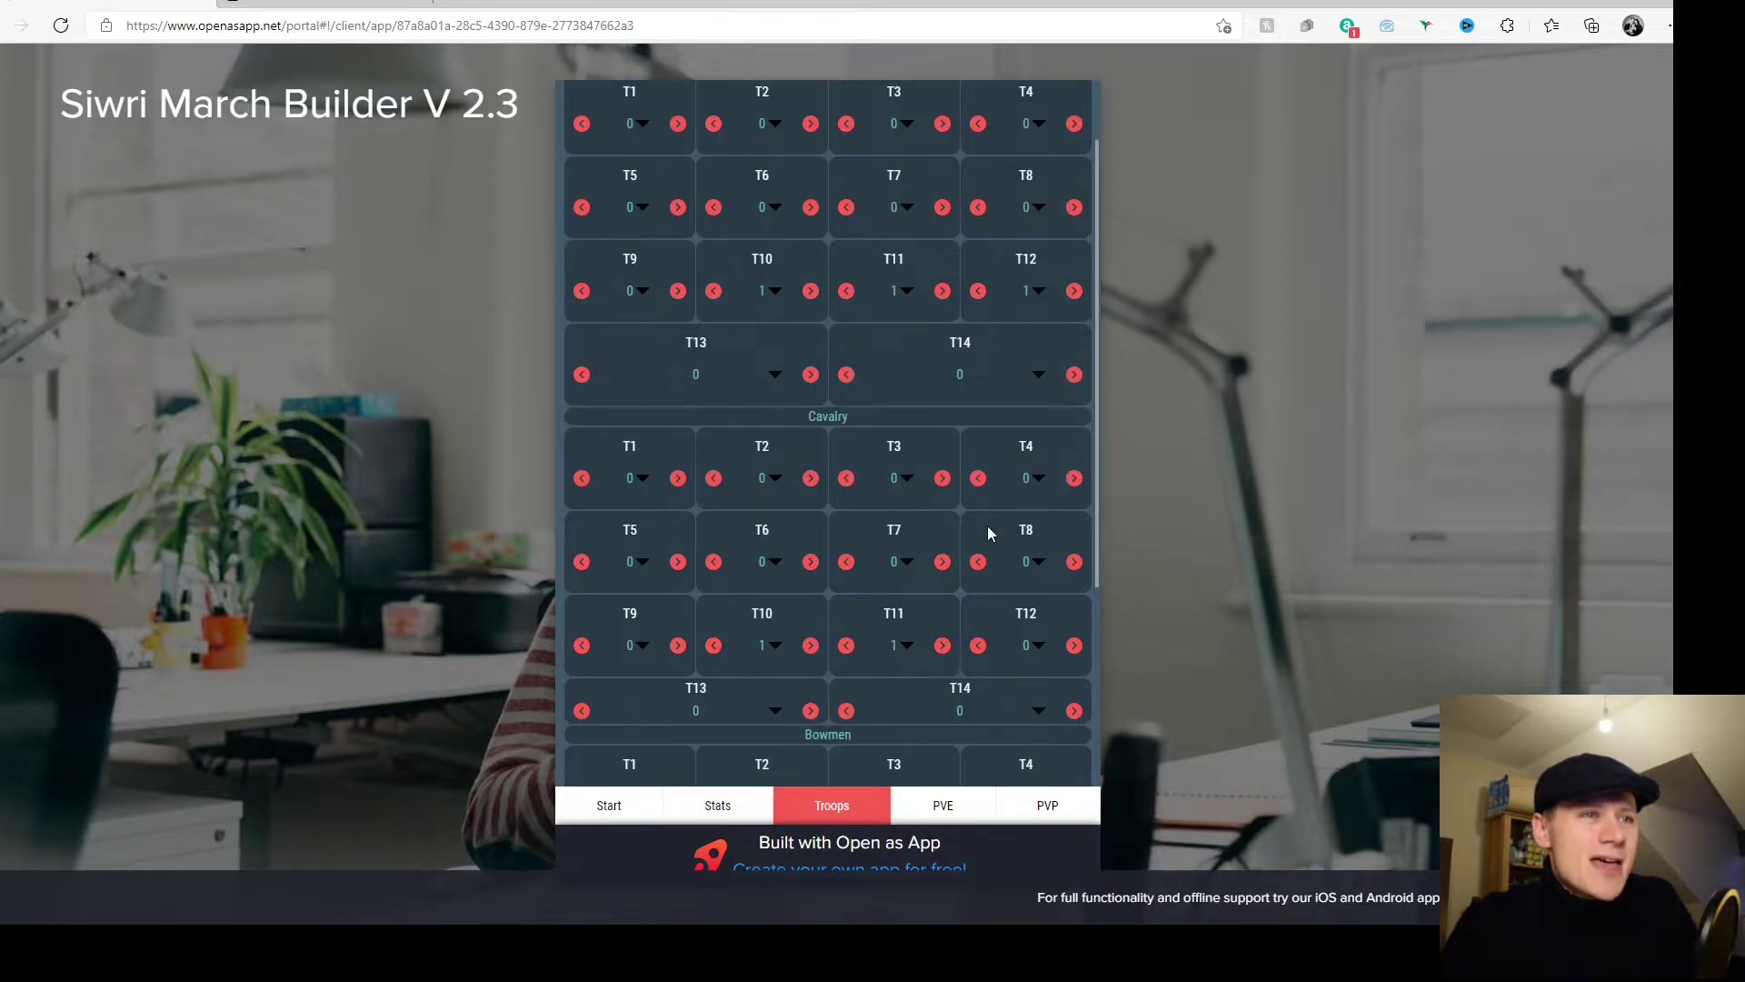
scroll(989, 525, "down", 1)
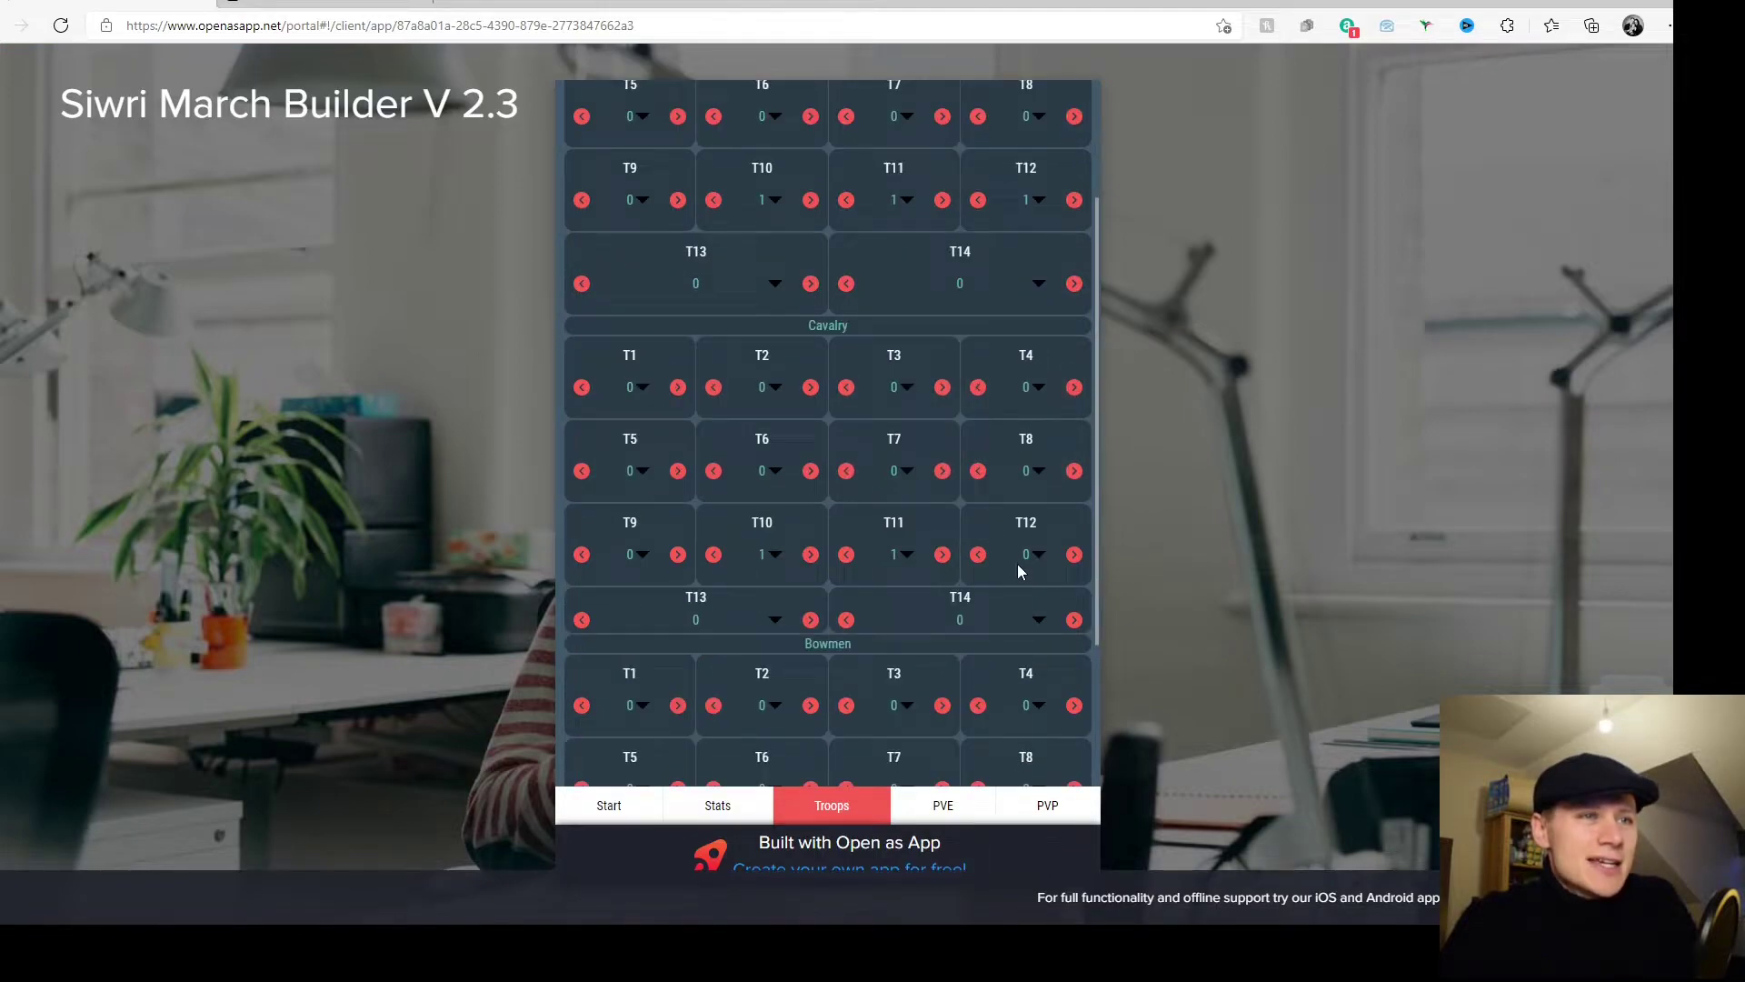
- Turn off cavalry T11, enable cavalry T12 and bowmen T12
left_click(901, 554)
left_click(893, 601)
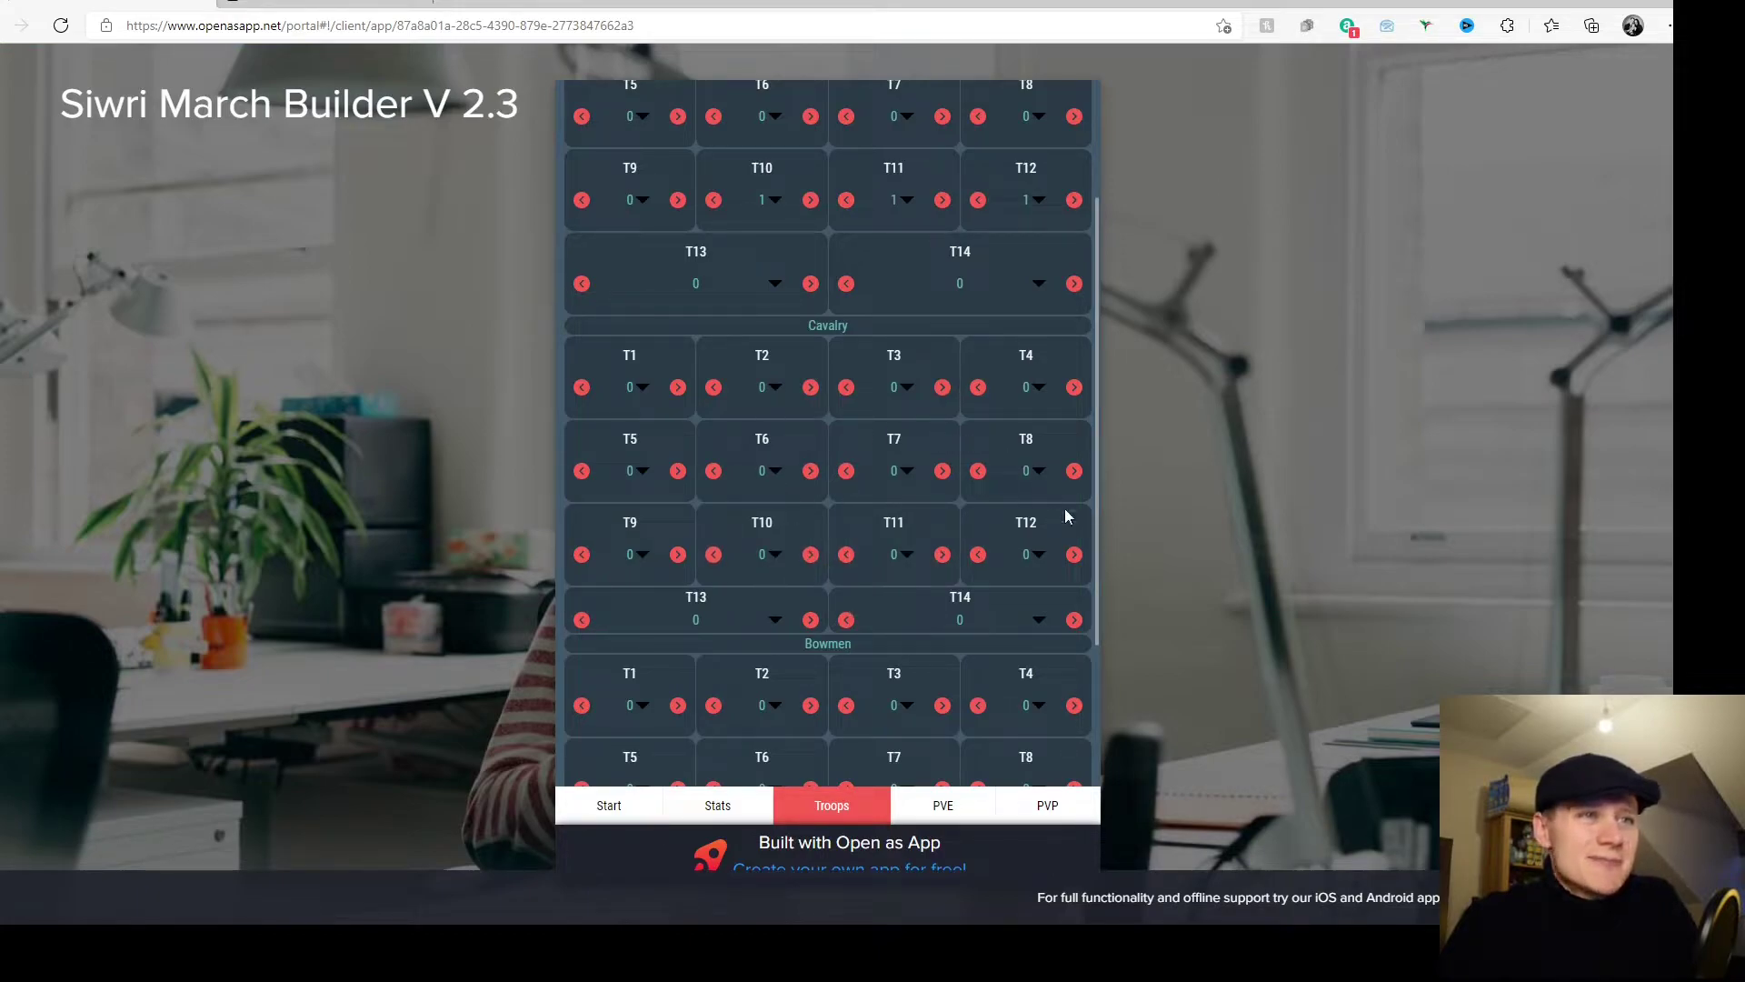
left_click(1036, 556)
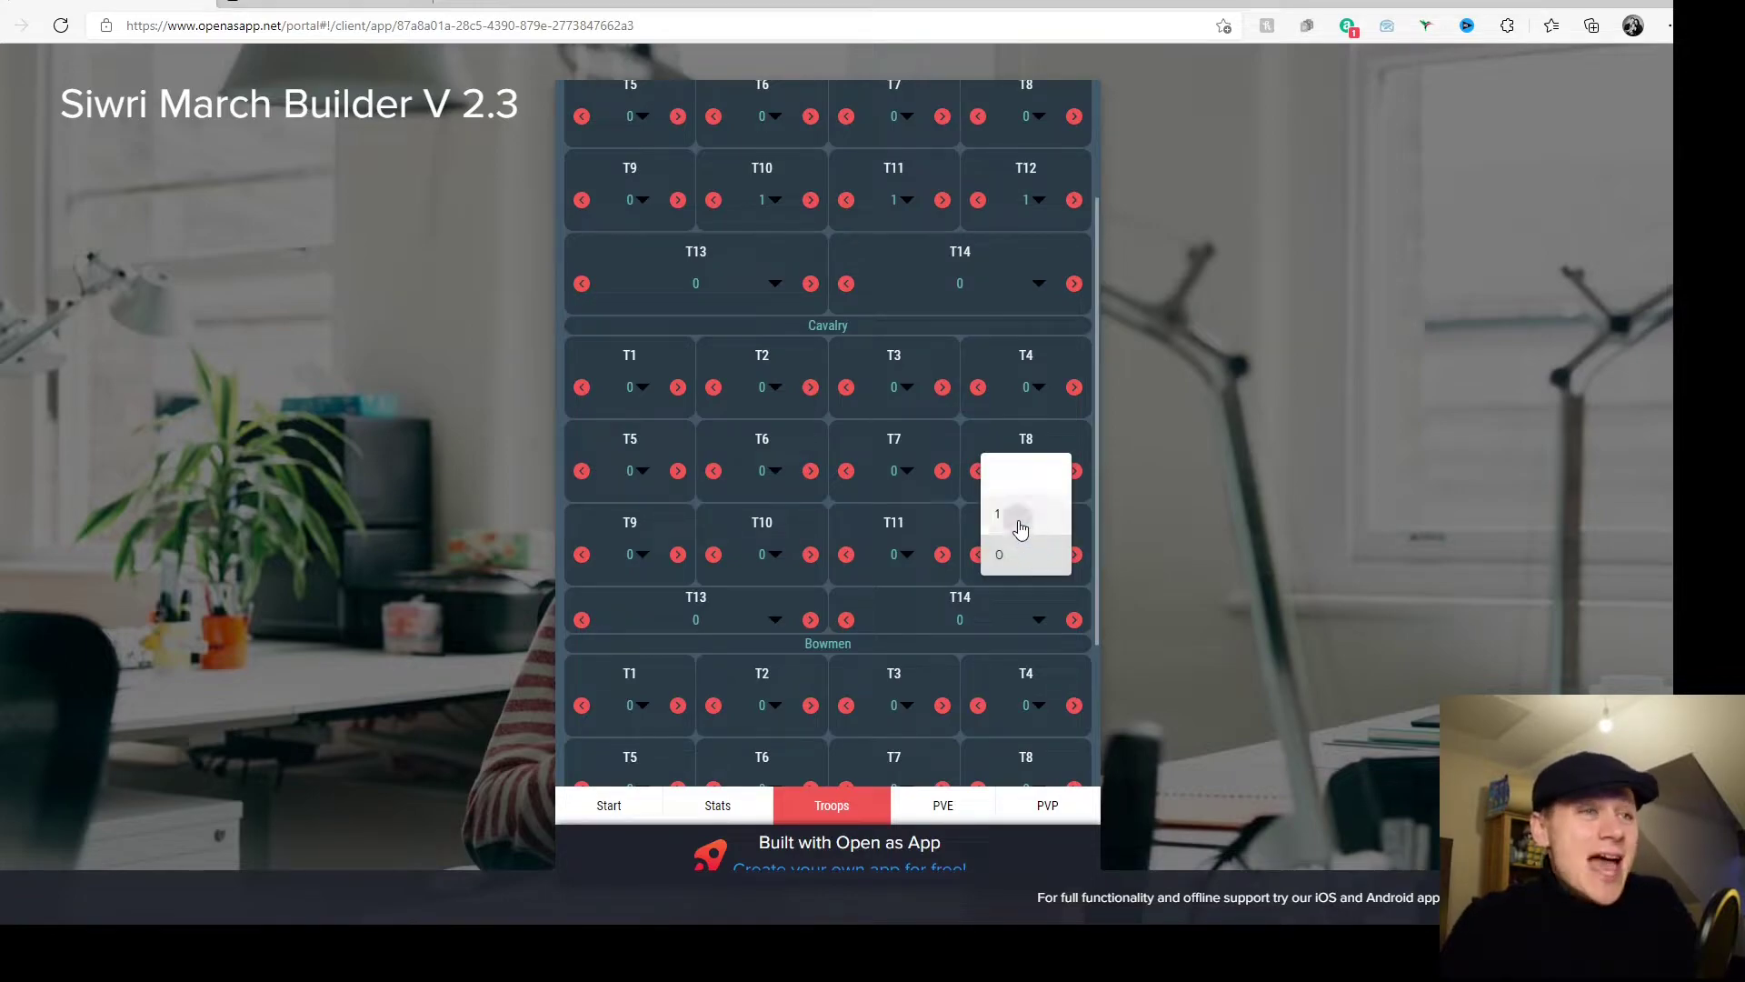
left_click(1023, 532)
scroll(829, 470, "down", 1)
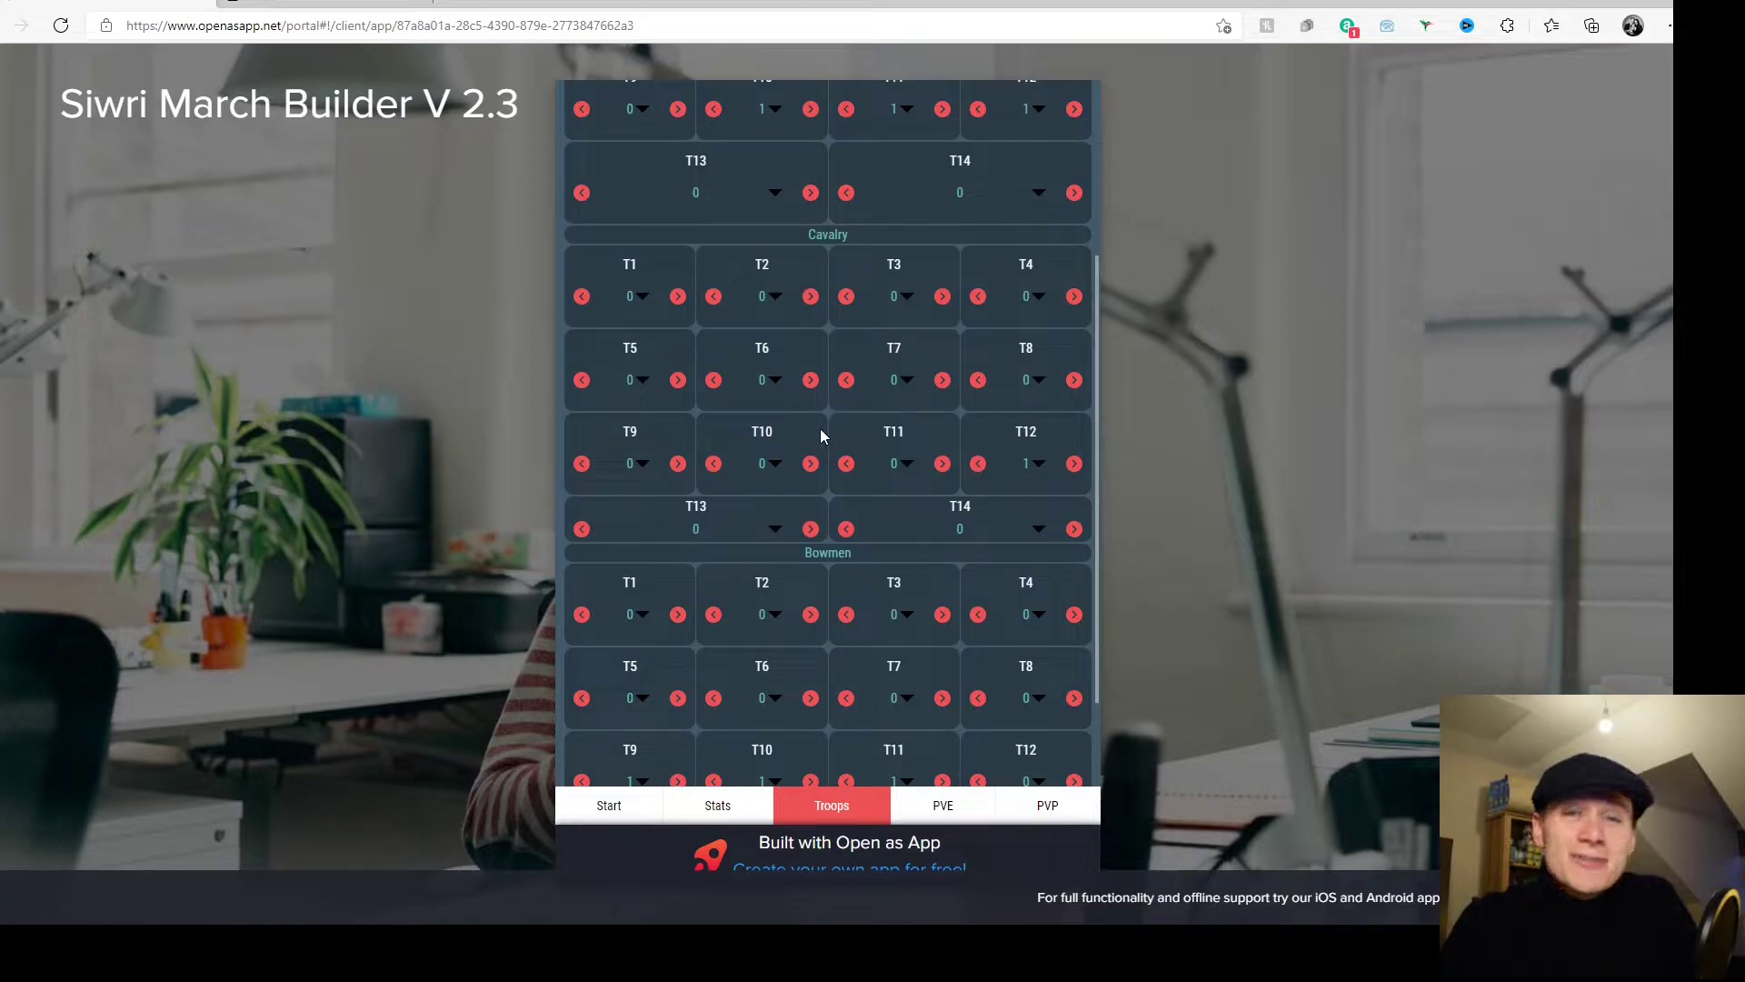
scroll(819, 428, "down", 1)
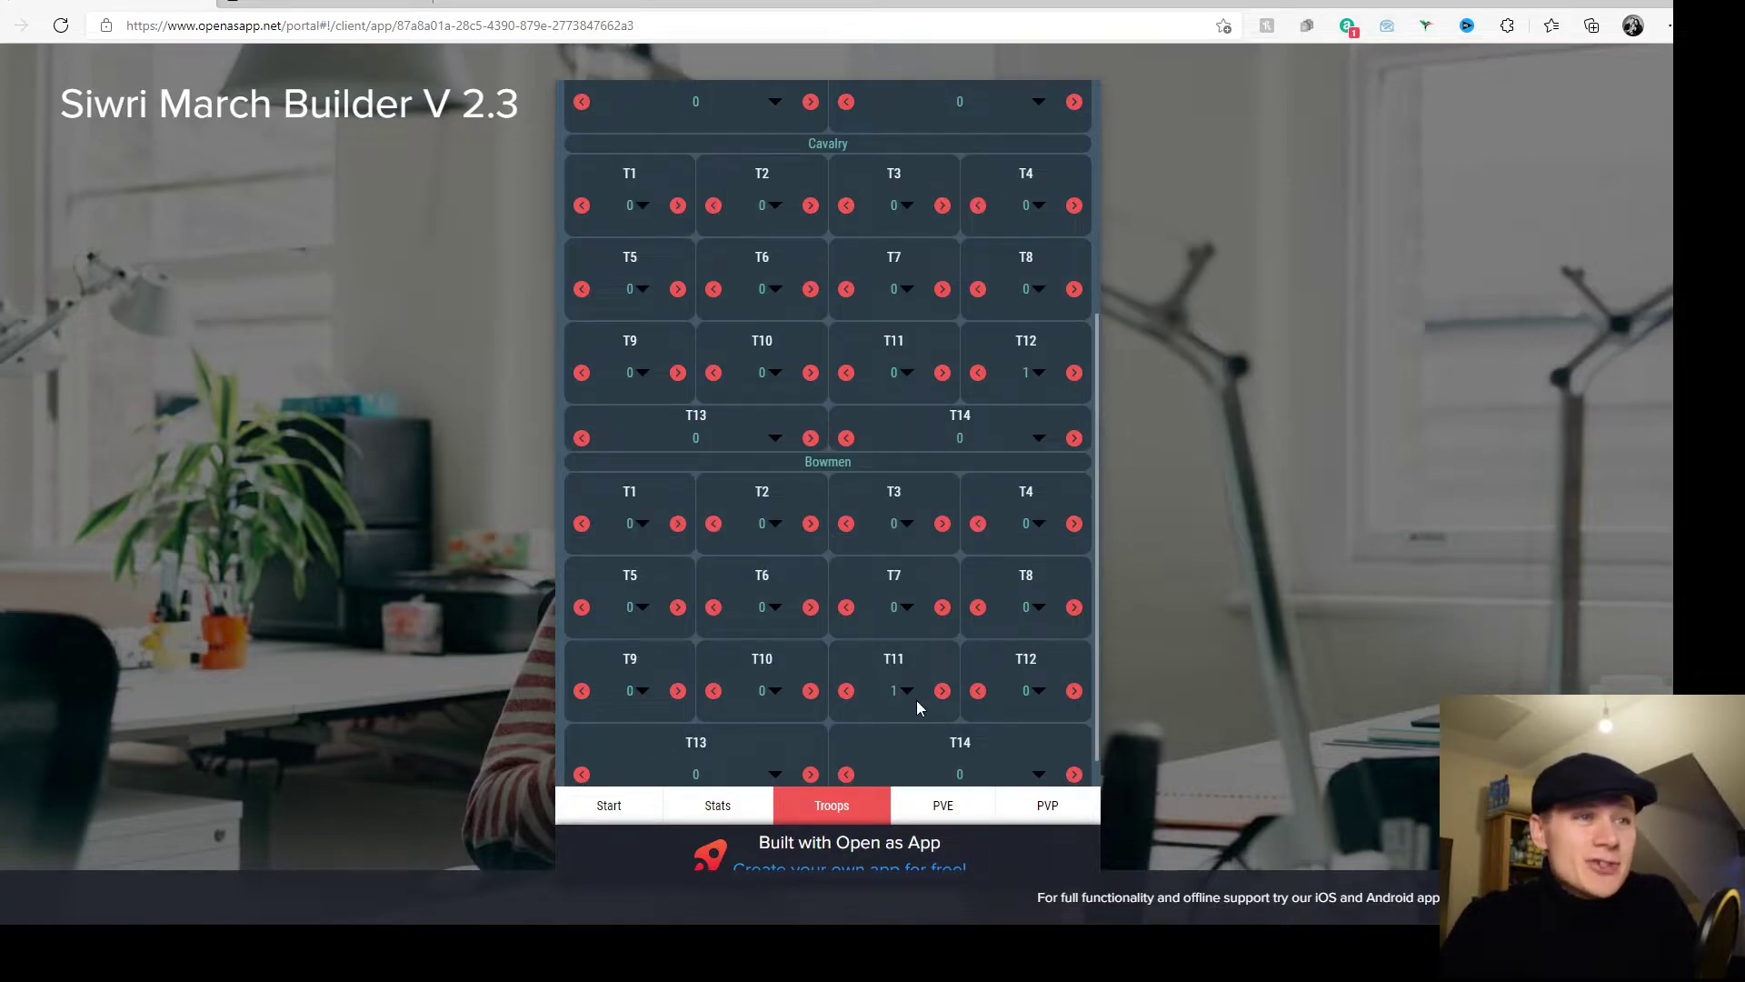
left_click(1040, 691)
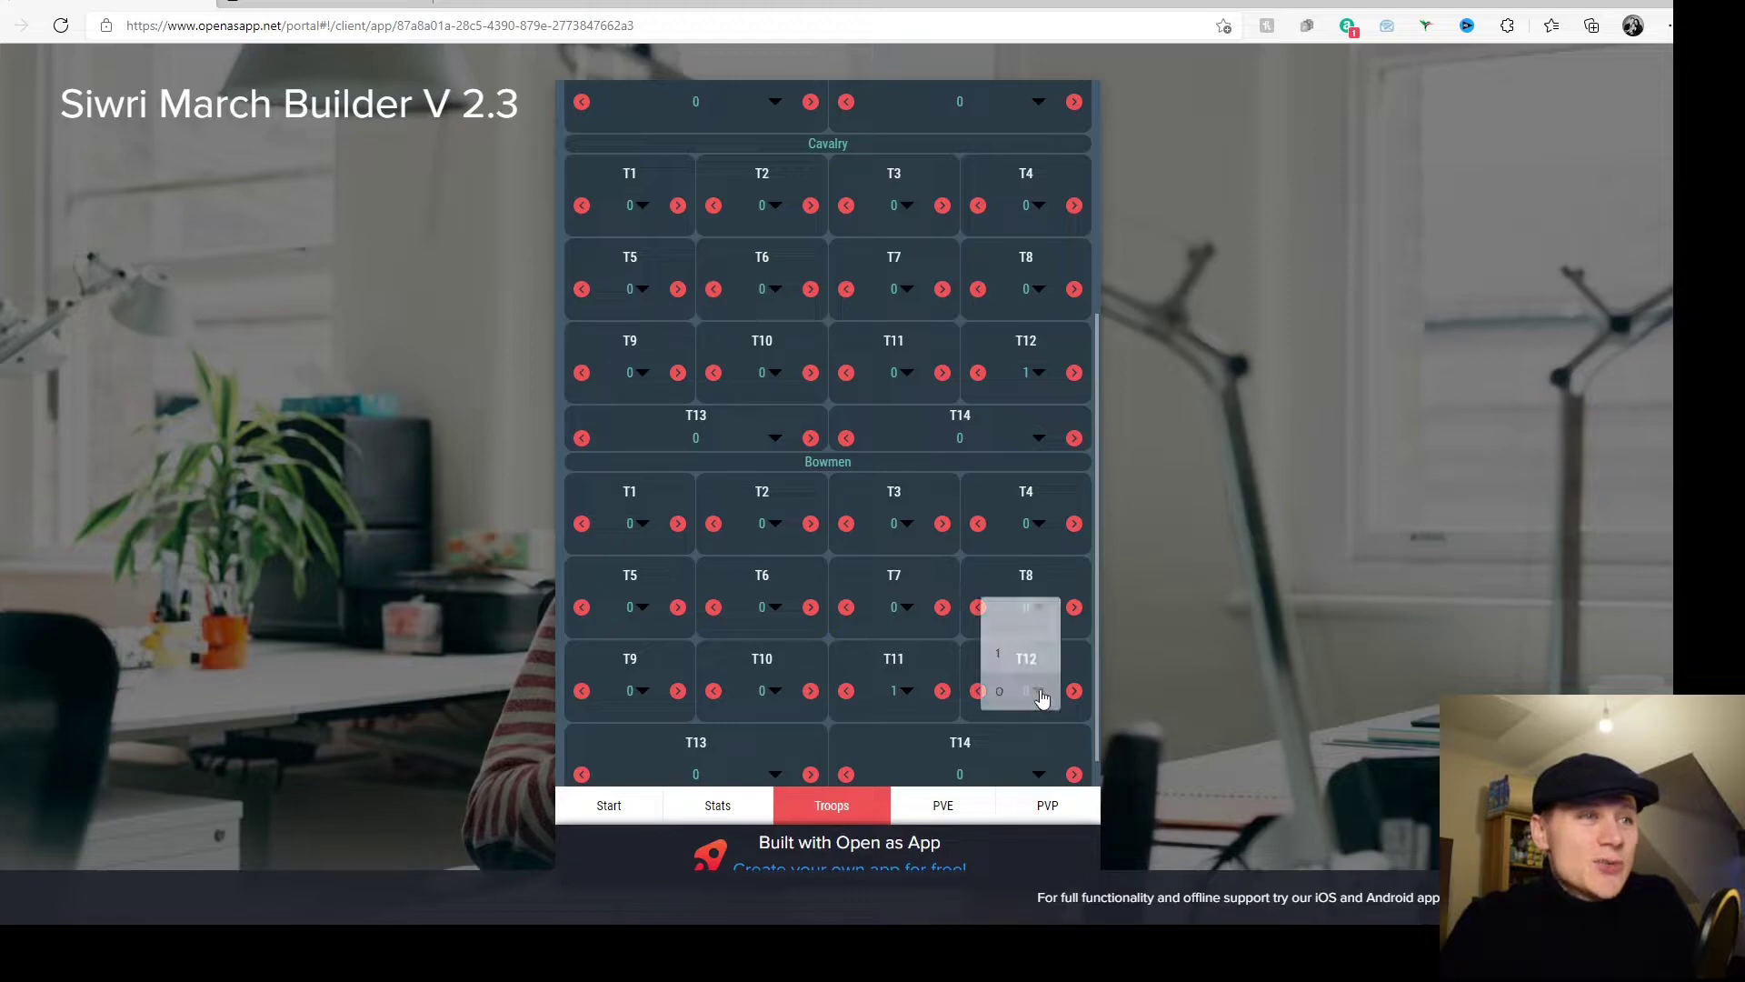
left_click(1004, 655)
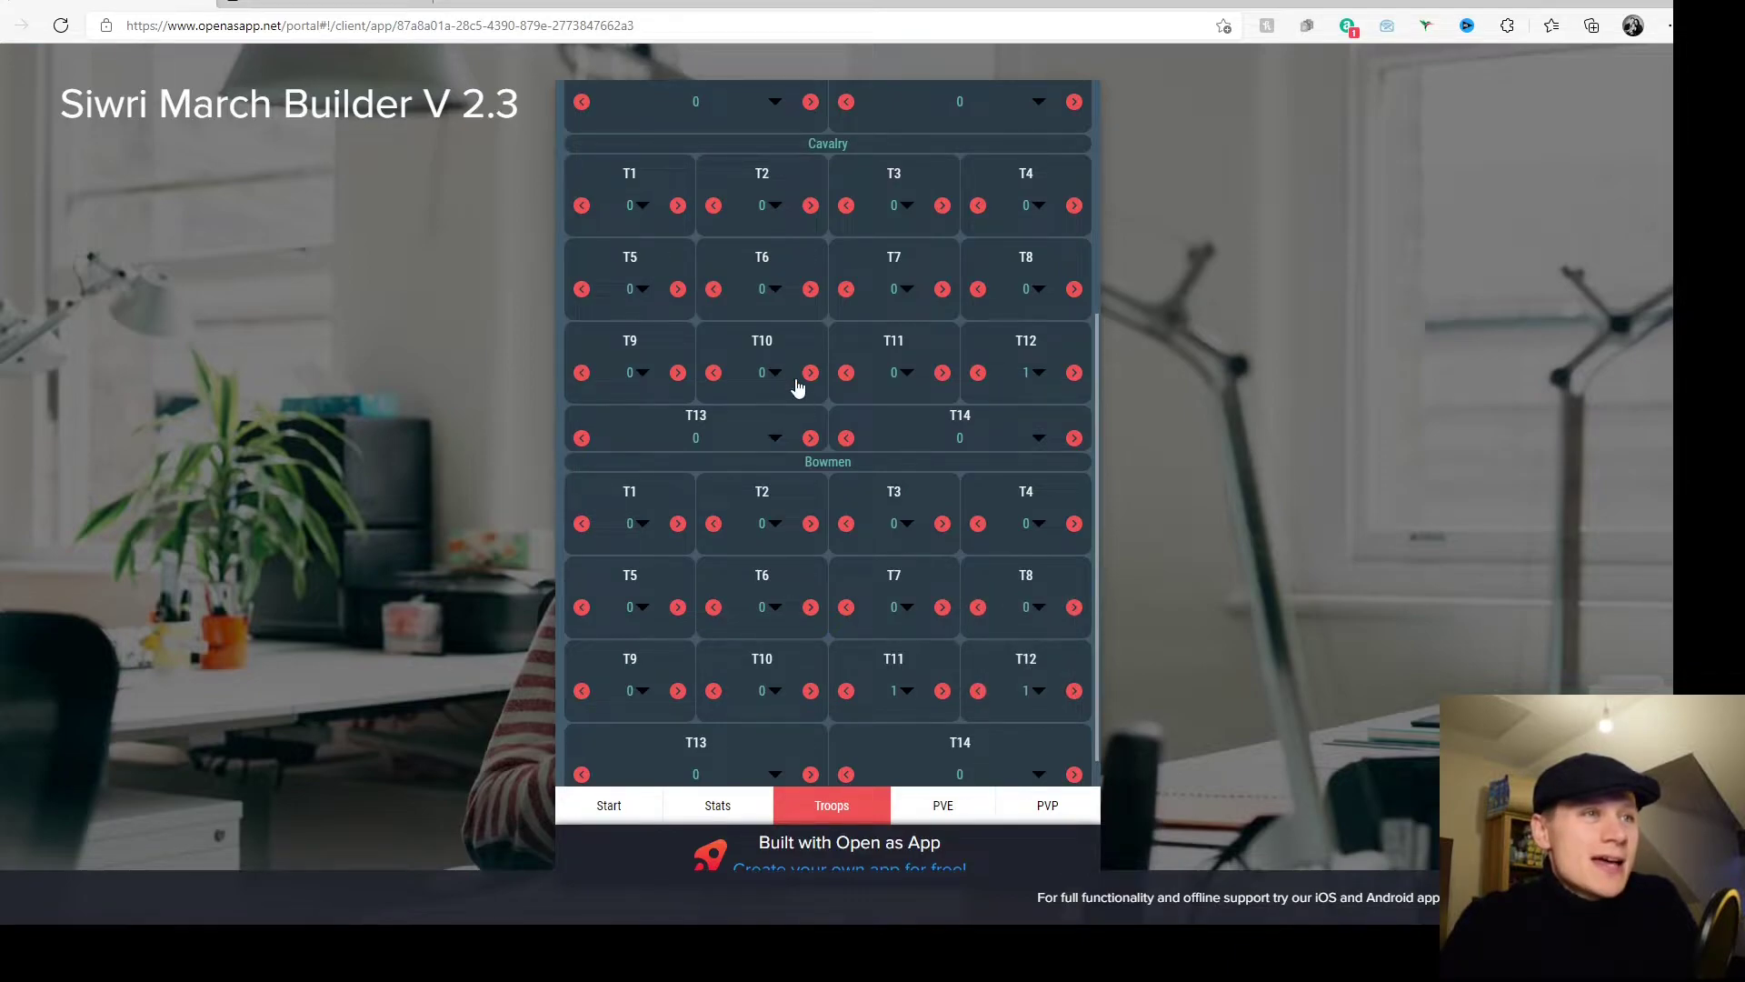
scroll(917, 467, "up", 5)
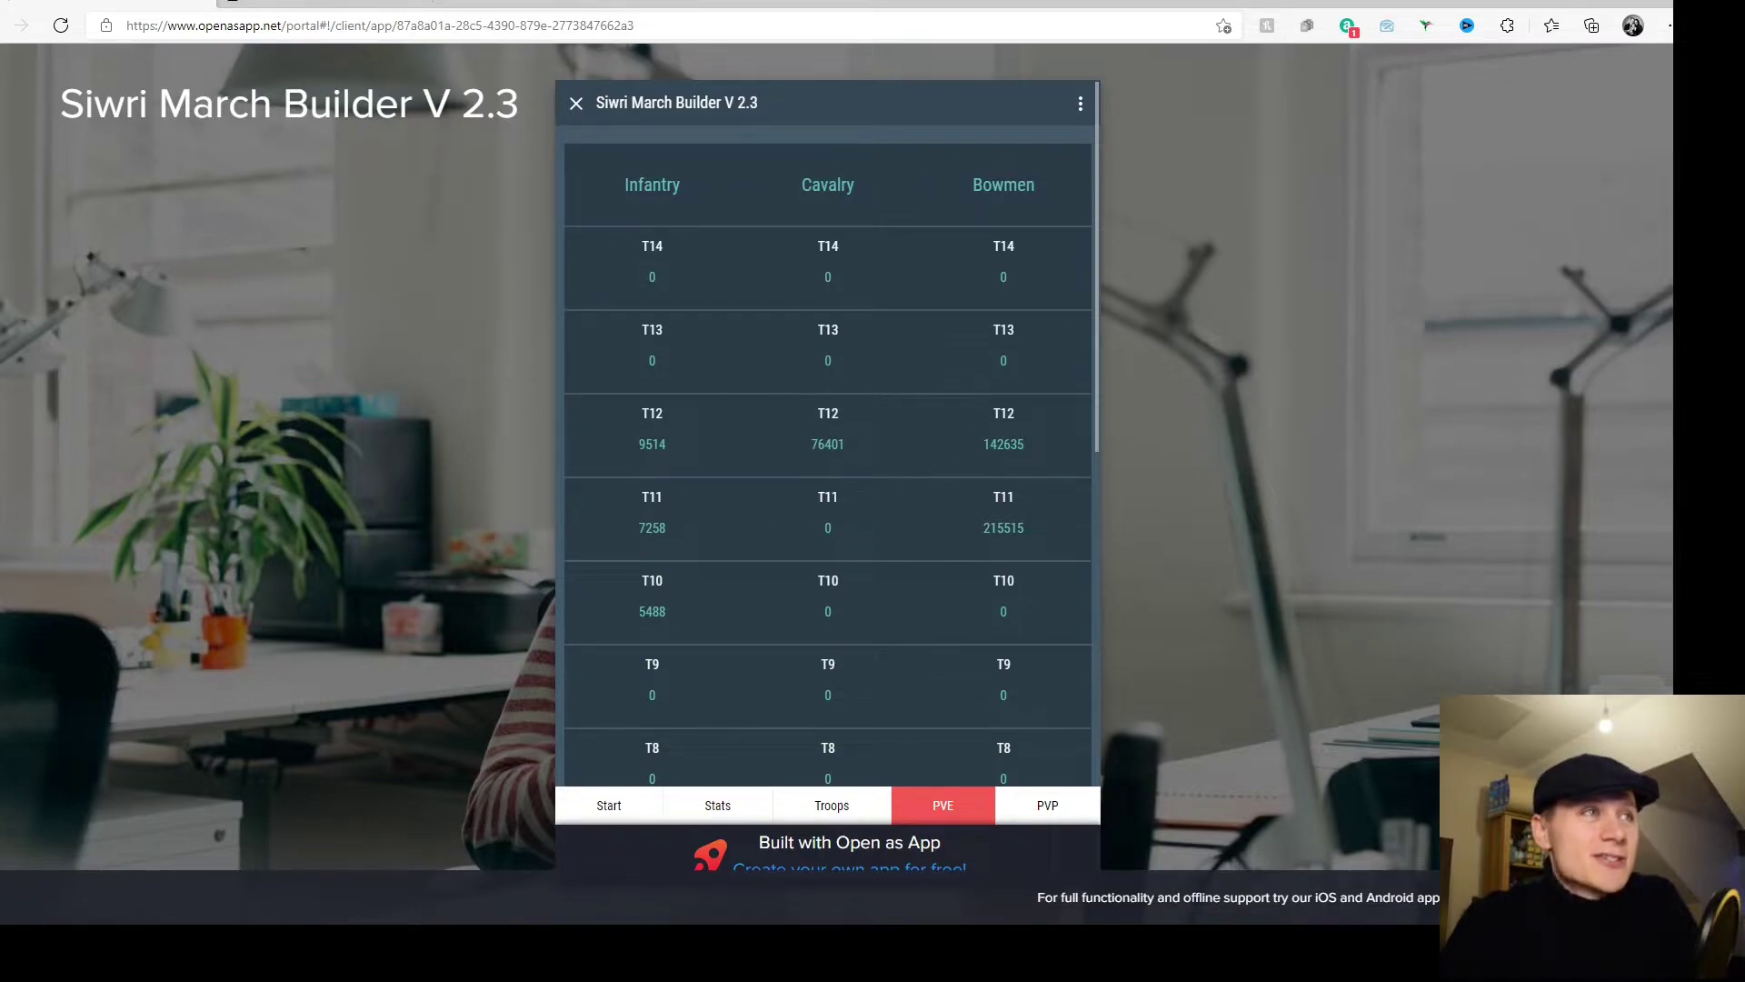
- Submit the revenge.game wizard for its formation report, then return to Siwri's PvE march
left_click(305, 7)
key("Return")
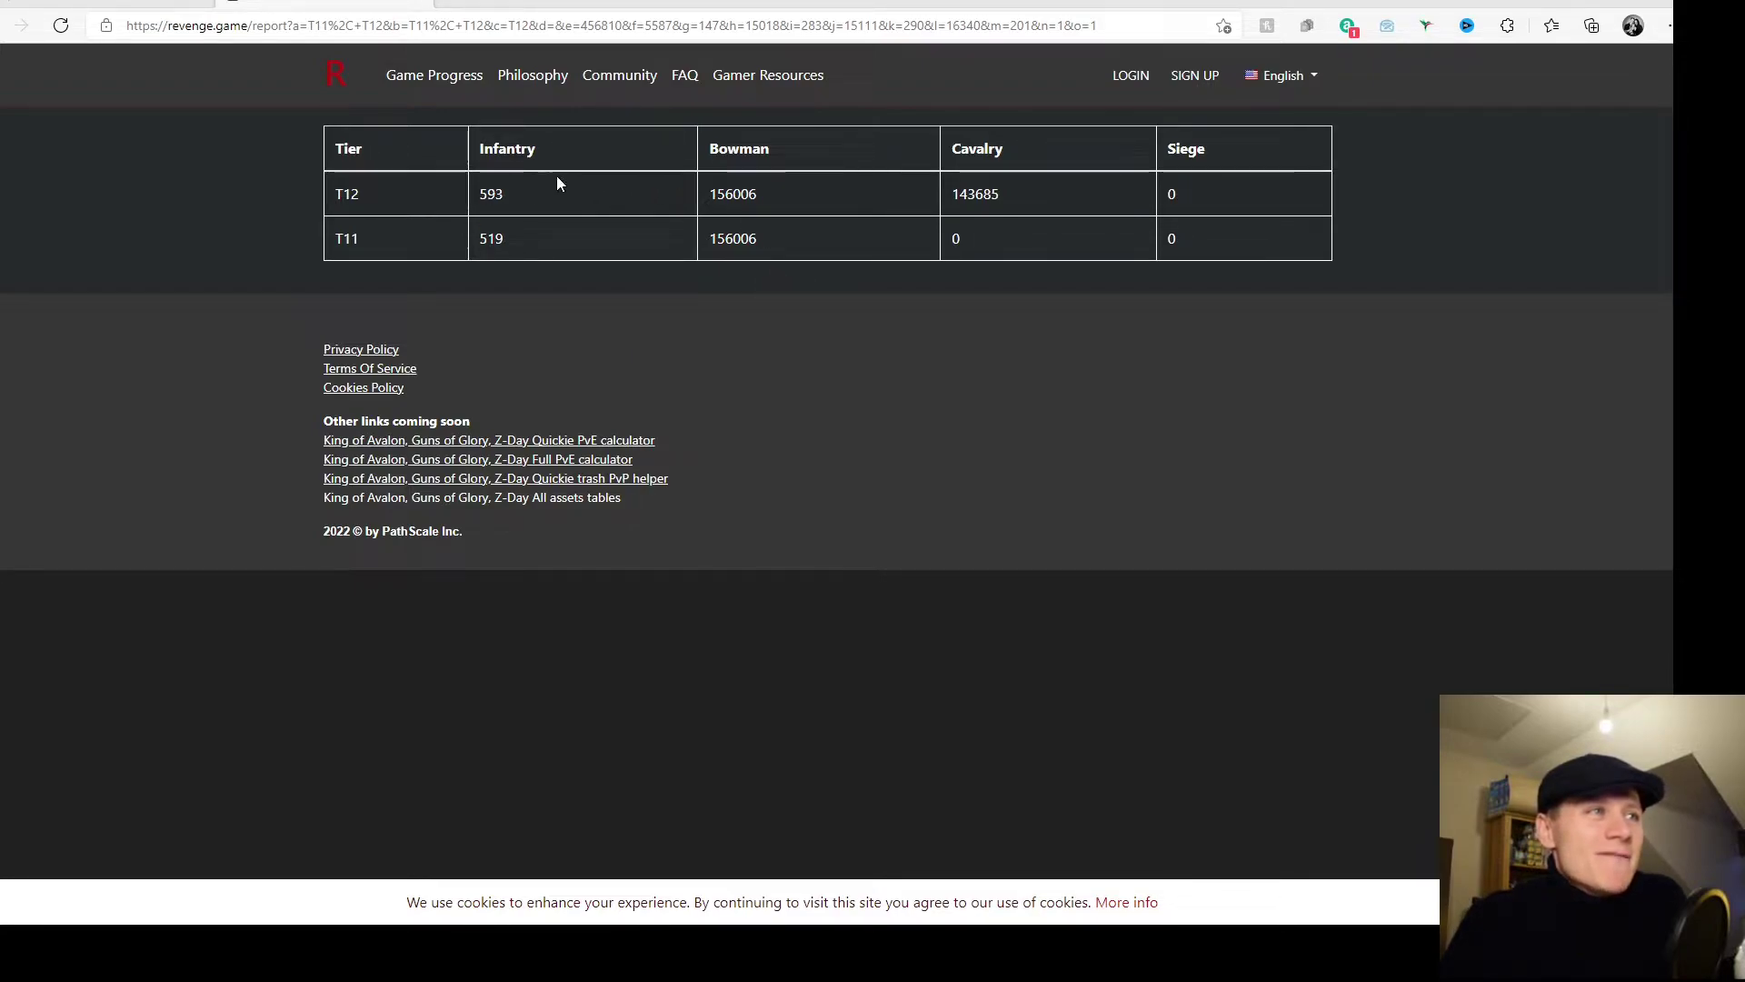
left_click(127, 6)
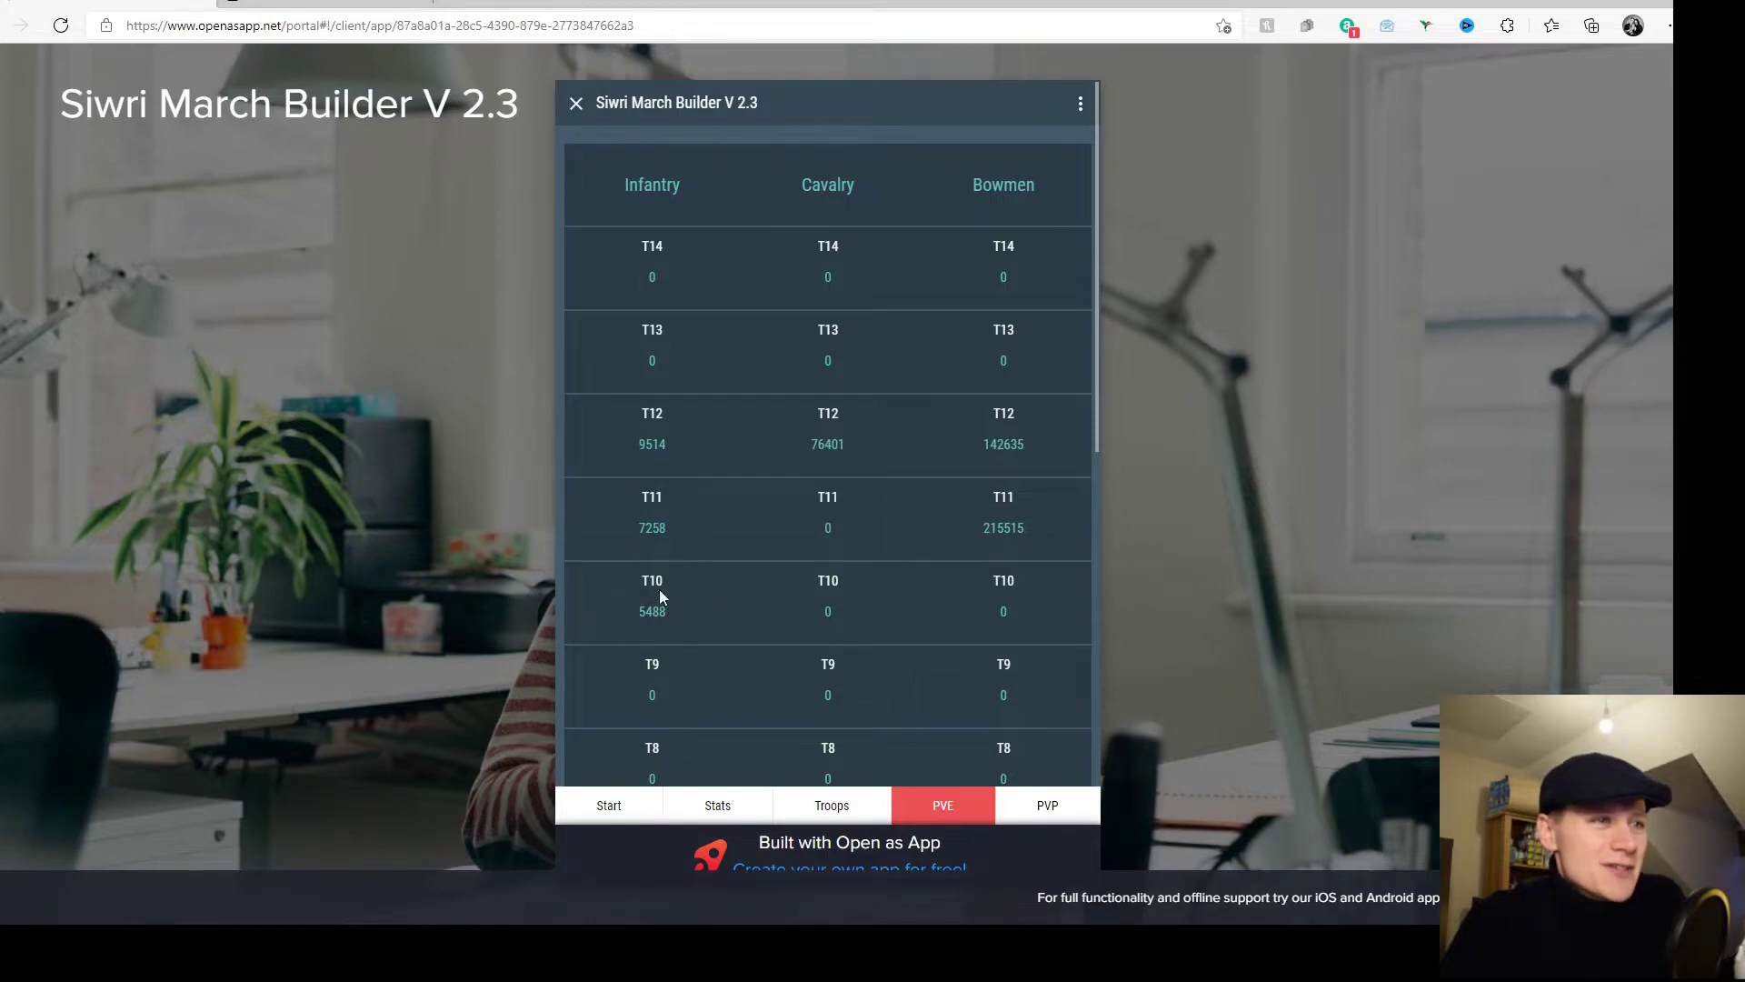
- Set infantry T10 to 0 and view the resulting PvE troop breakdown
left_click(827, 810)
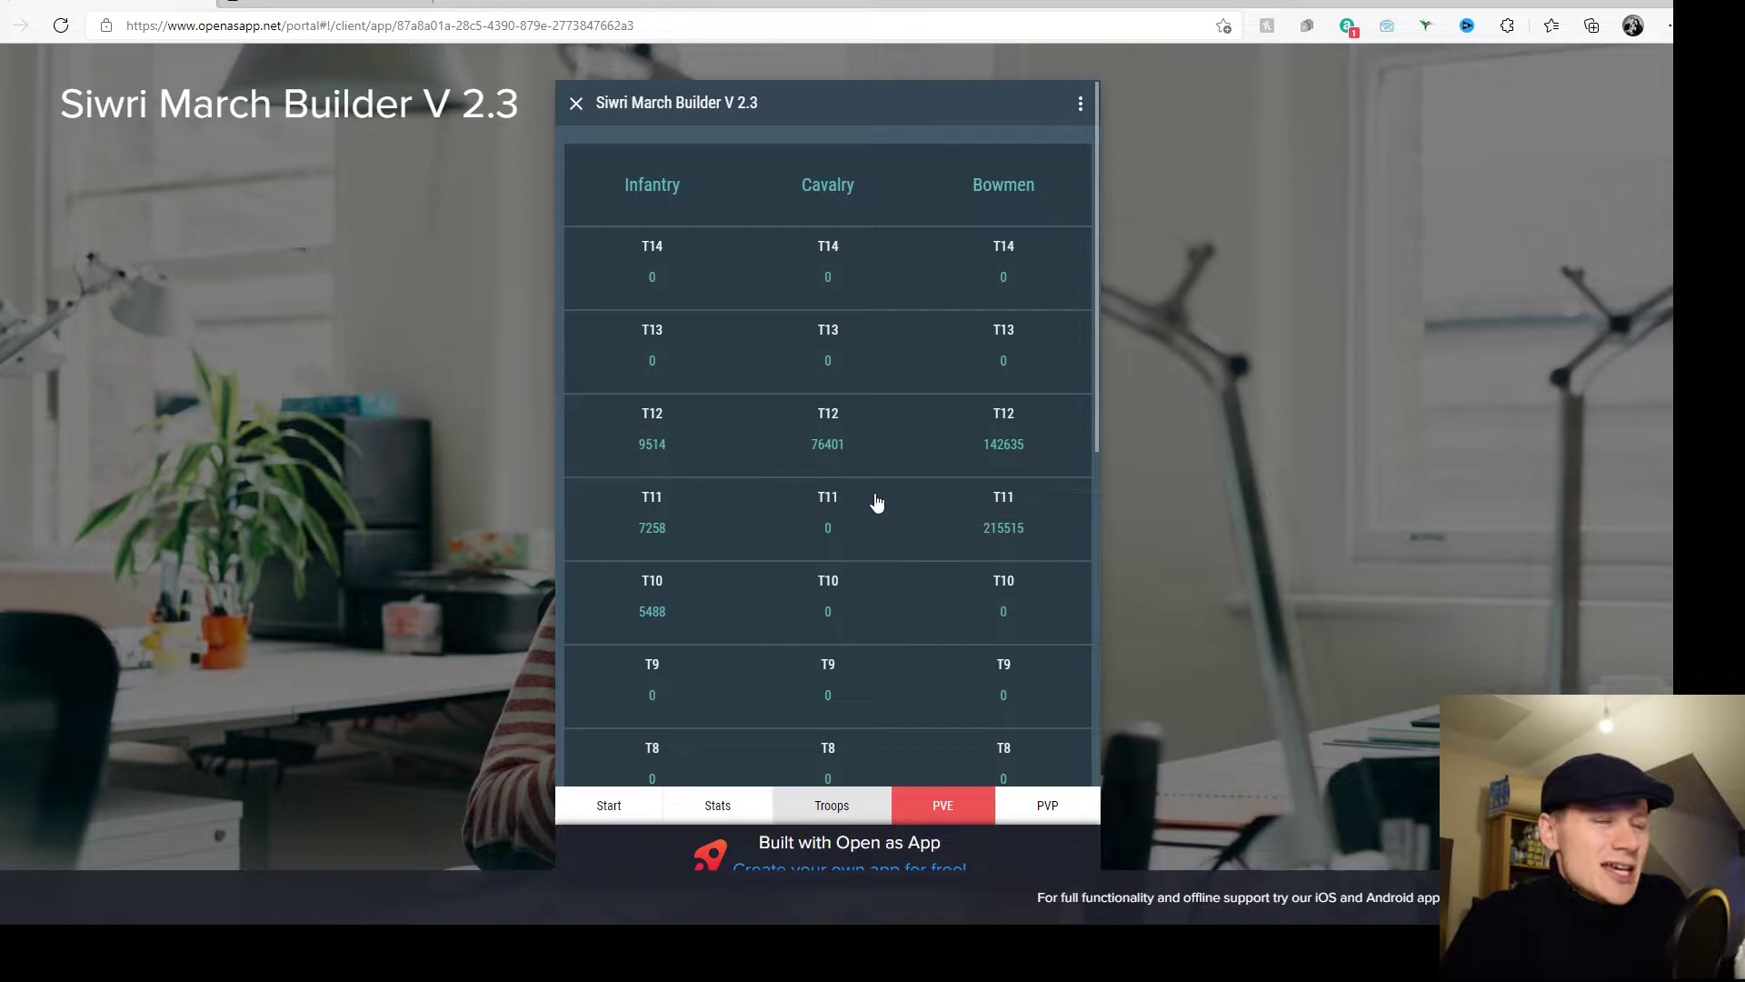
scroll(818, 490, "down", 2)
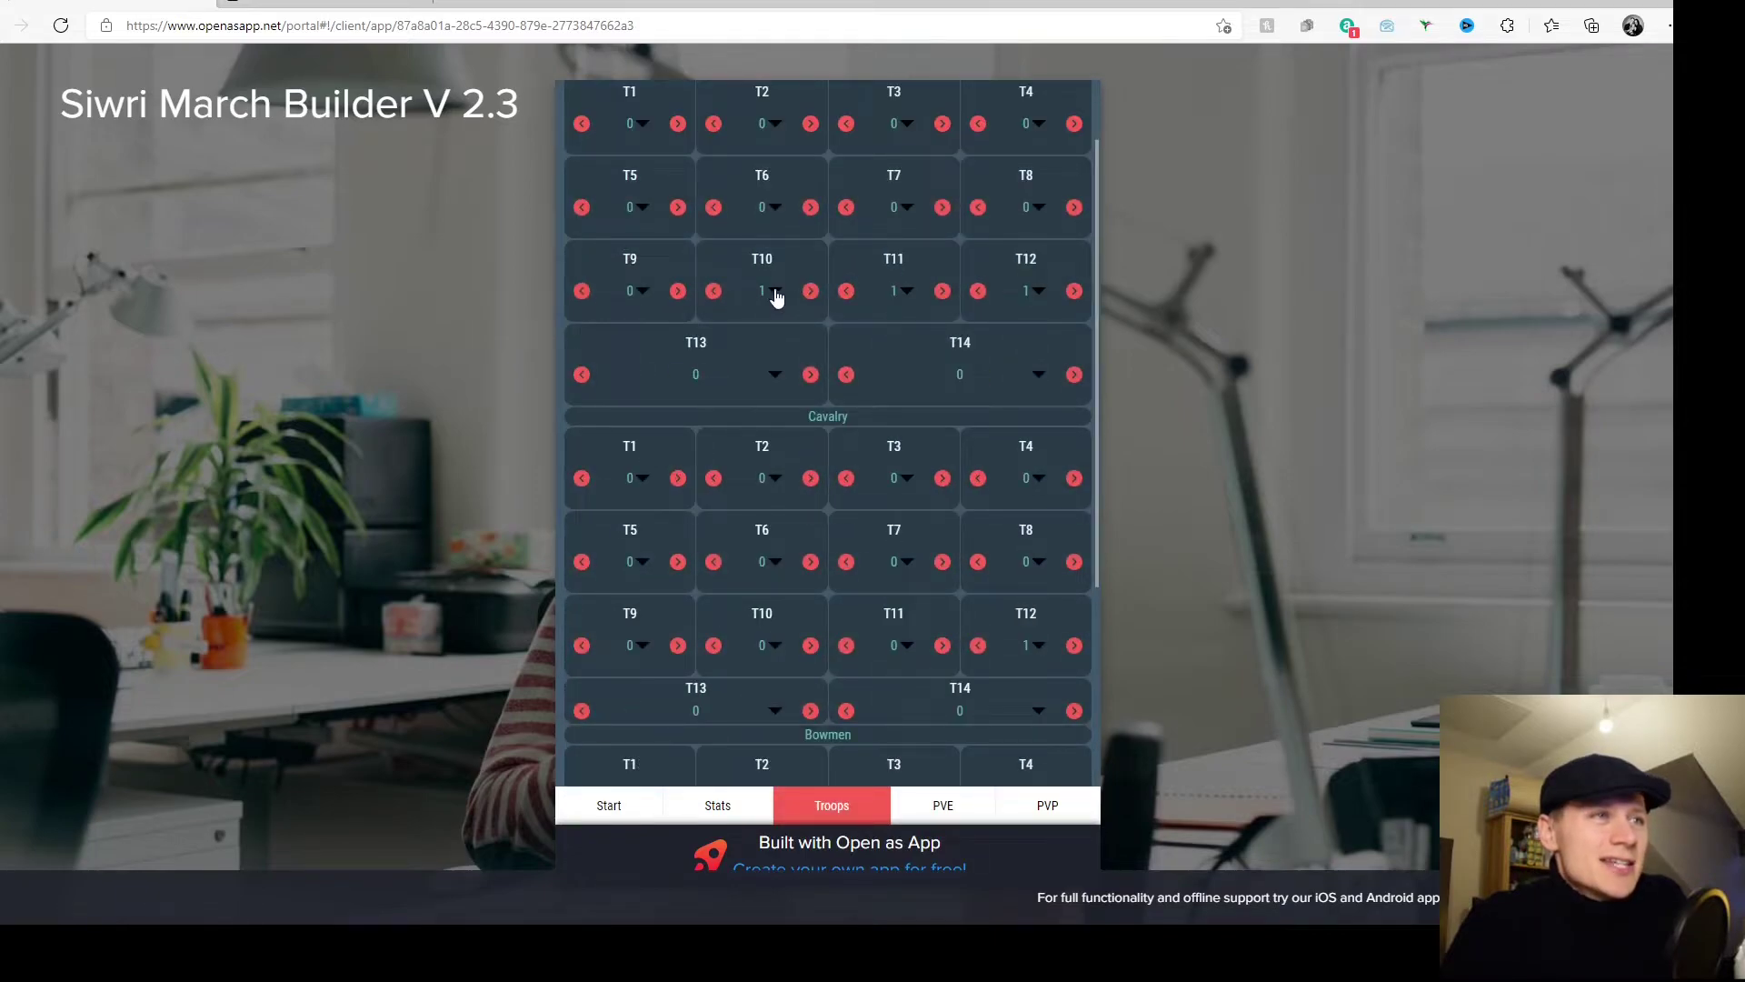
left_click(774, 296)
left_click(761, 273)
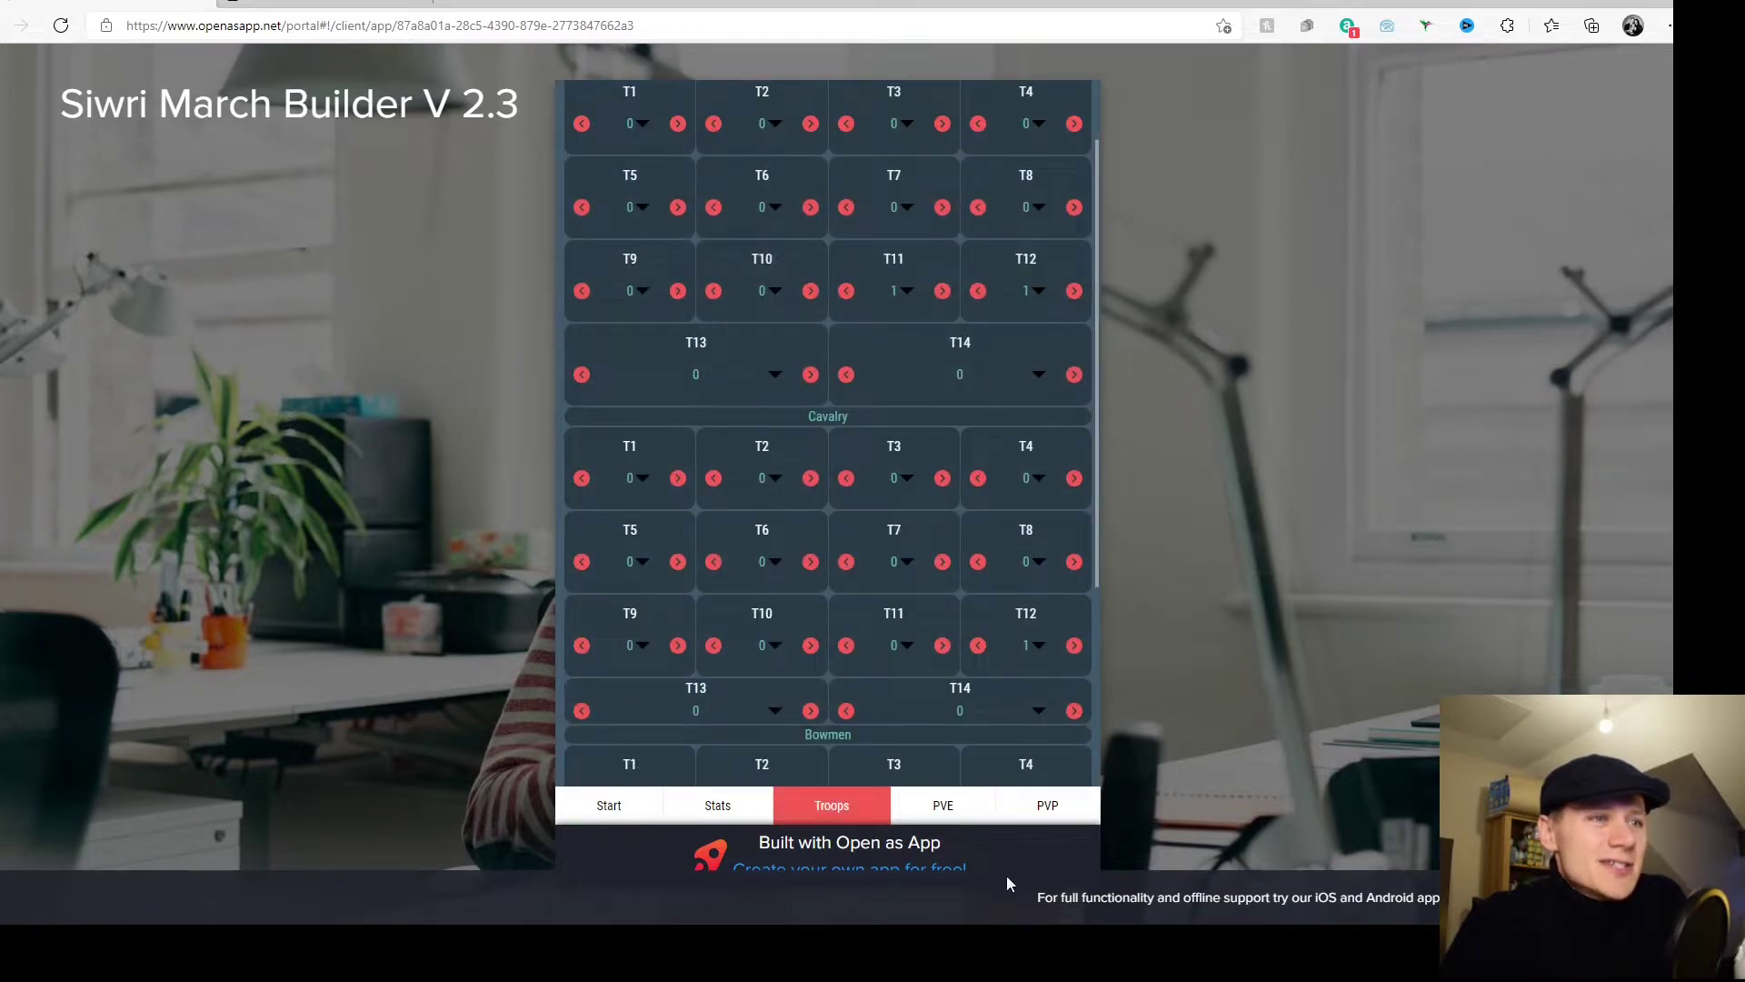
left_click(924, 810)
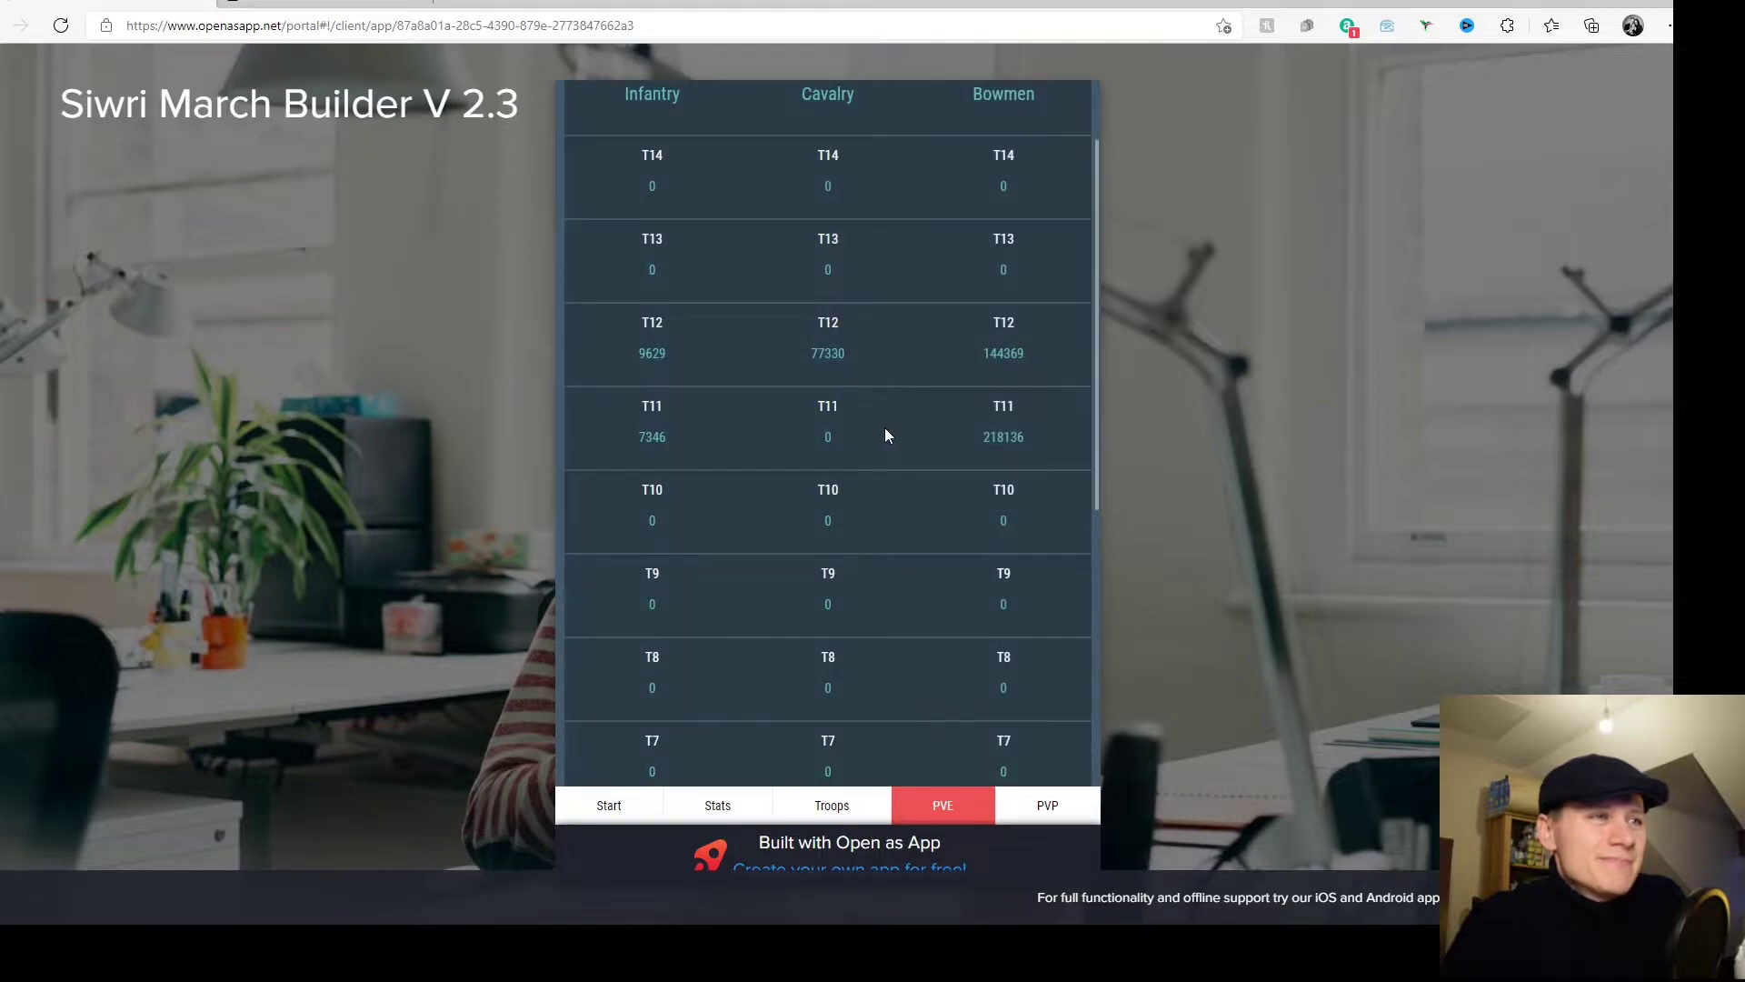
scroll(885, 426, "down", 5)
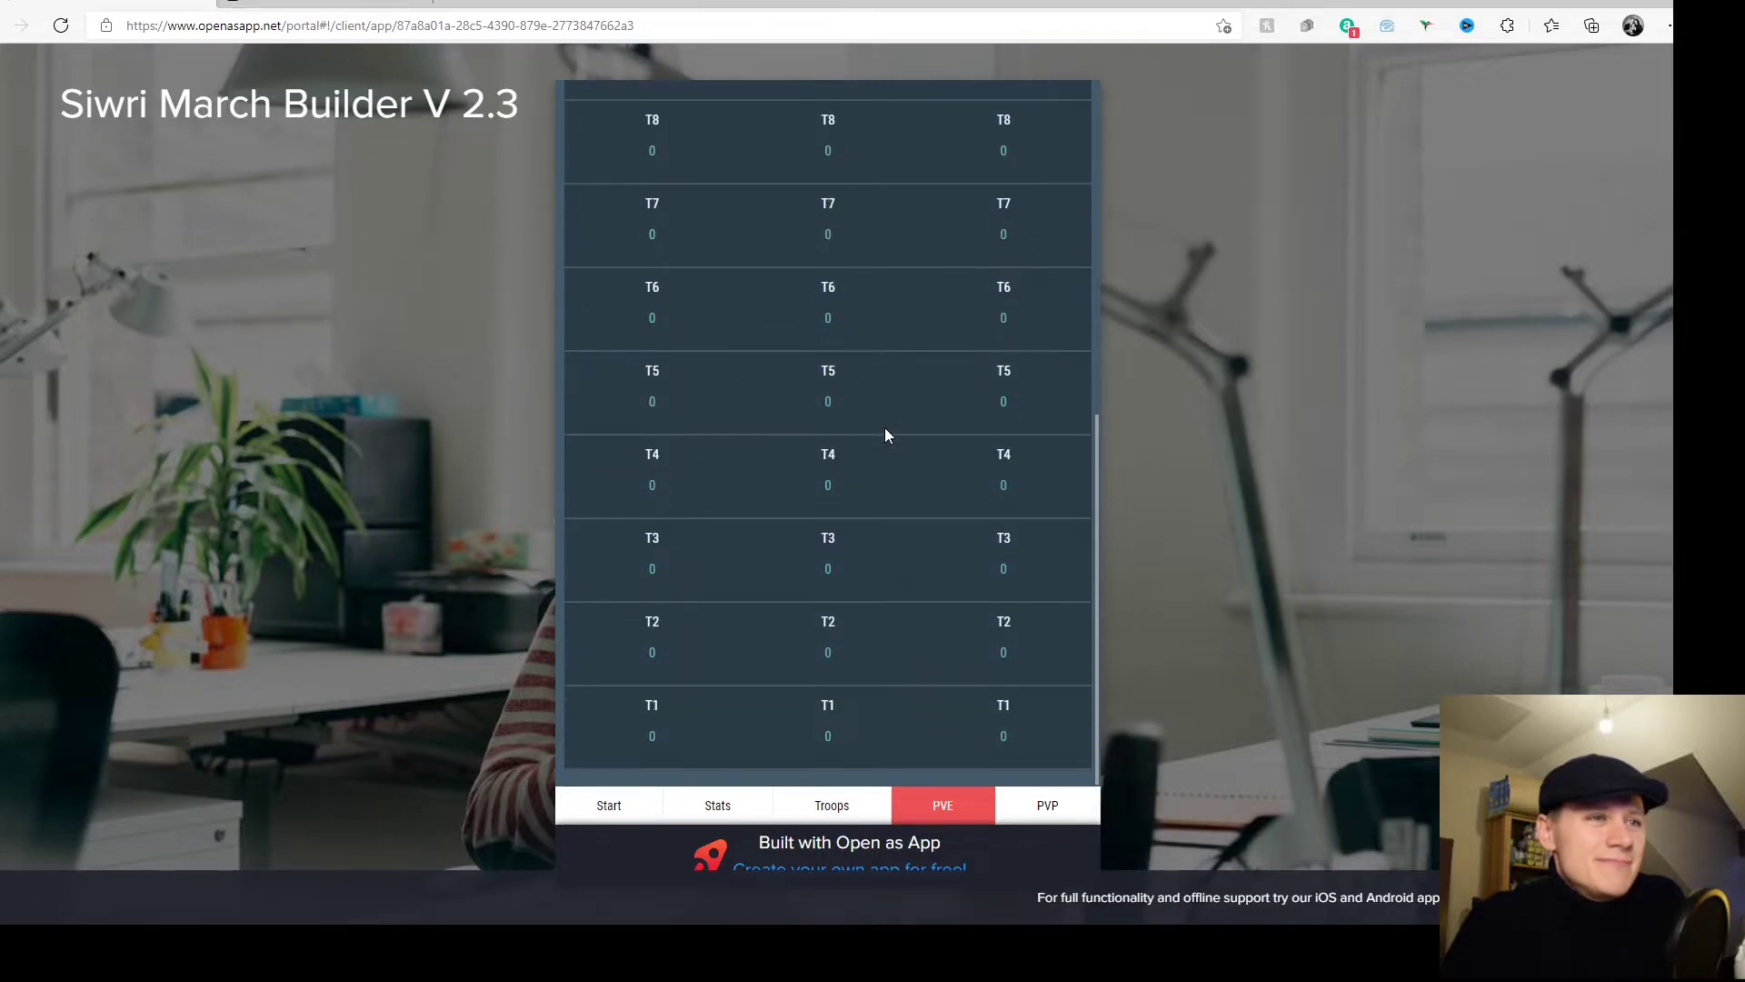
scroll(884, 427, "up", 5)
scroll(886, 427, "up", 3)
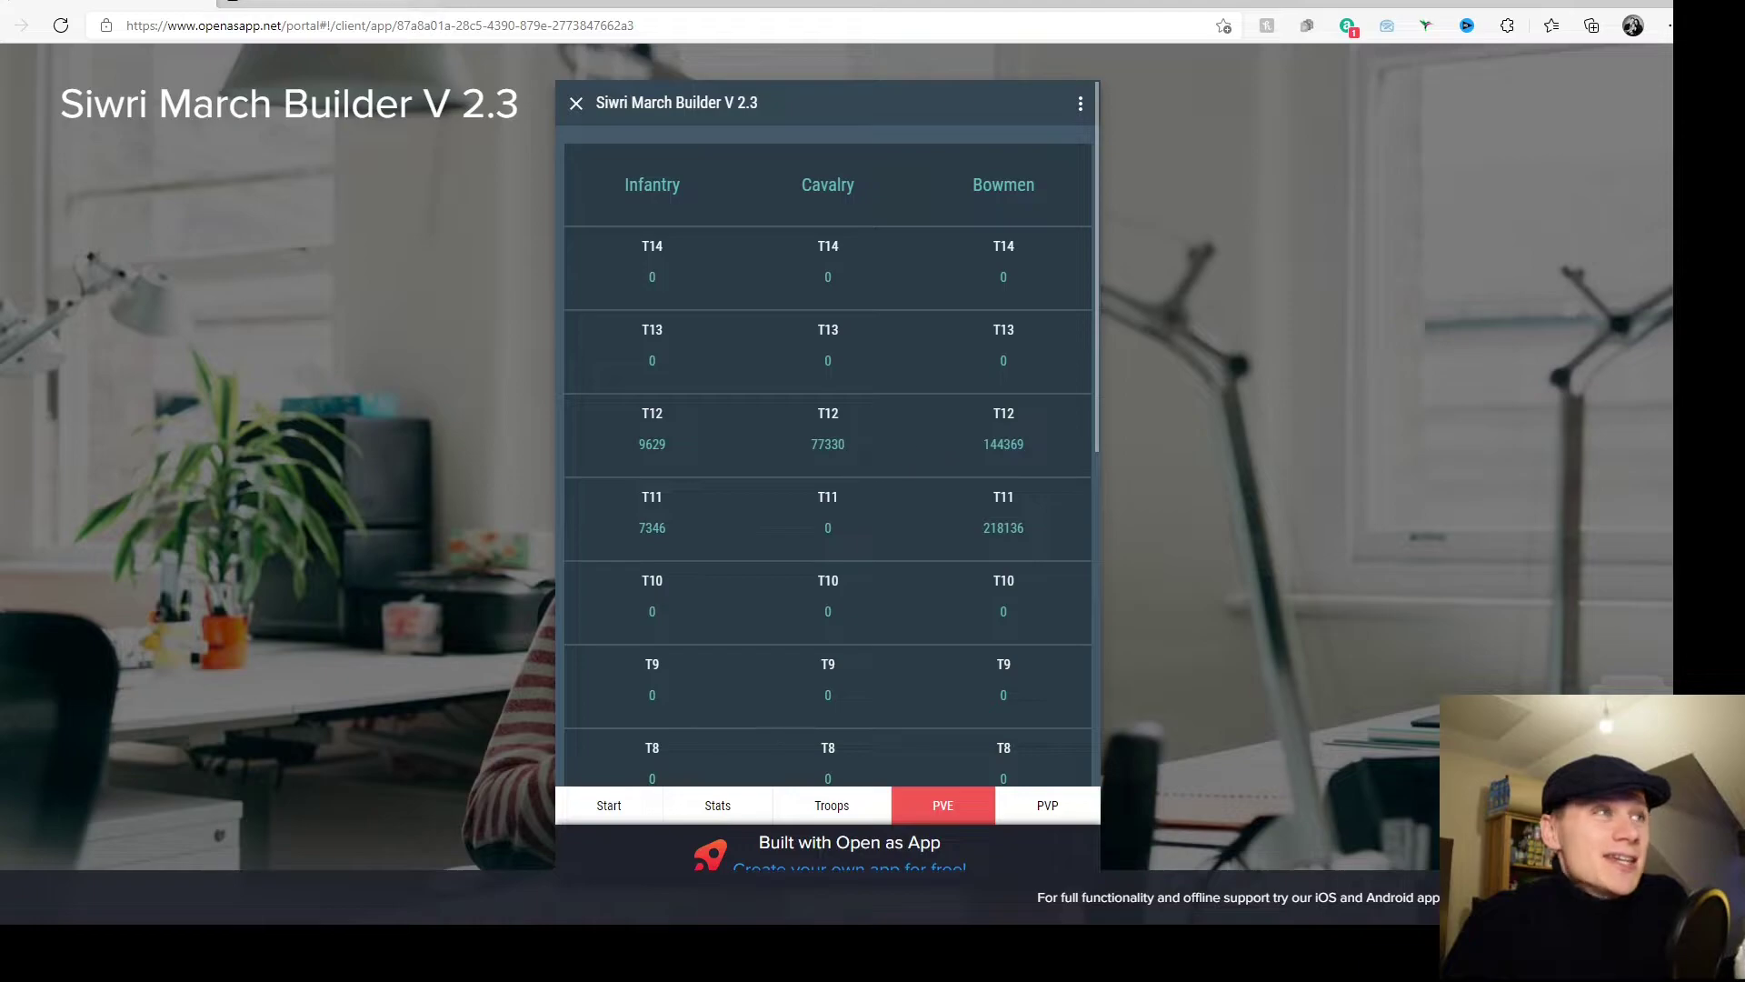
- Bring up the revenge.game report's T12/T11 troop table
key("ctrl+Tab")
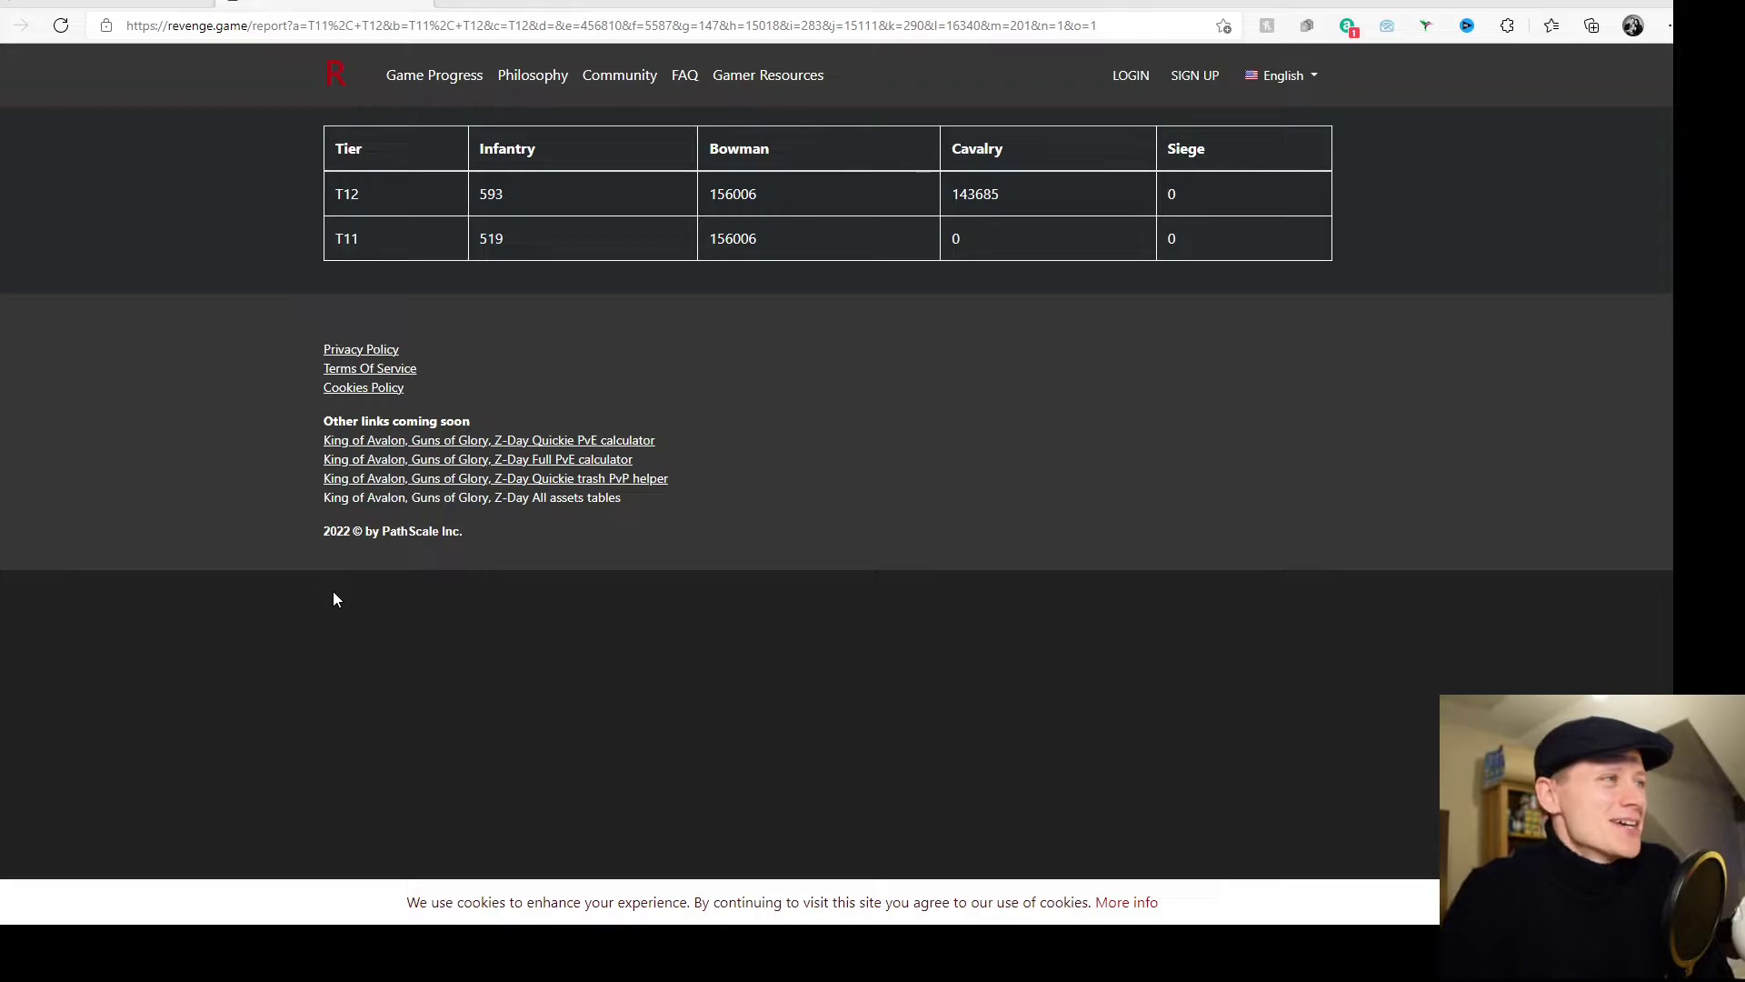
- Review Troop Formation 3, then Troop Formation 5, and close back to the city
key("alt+Tab")
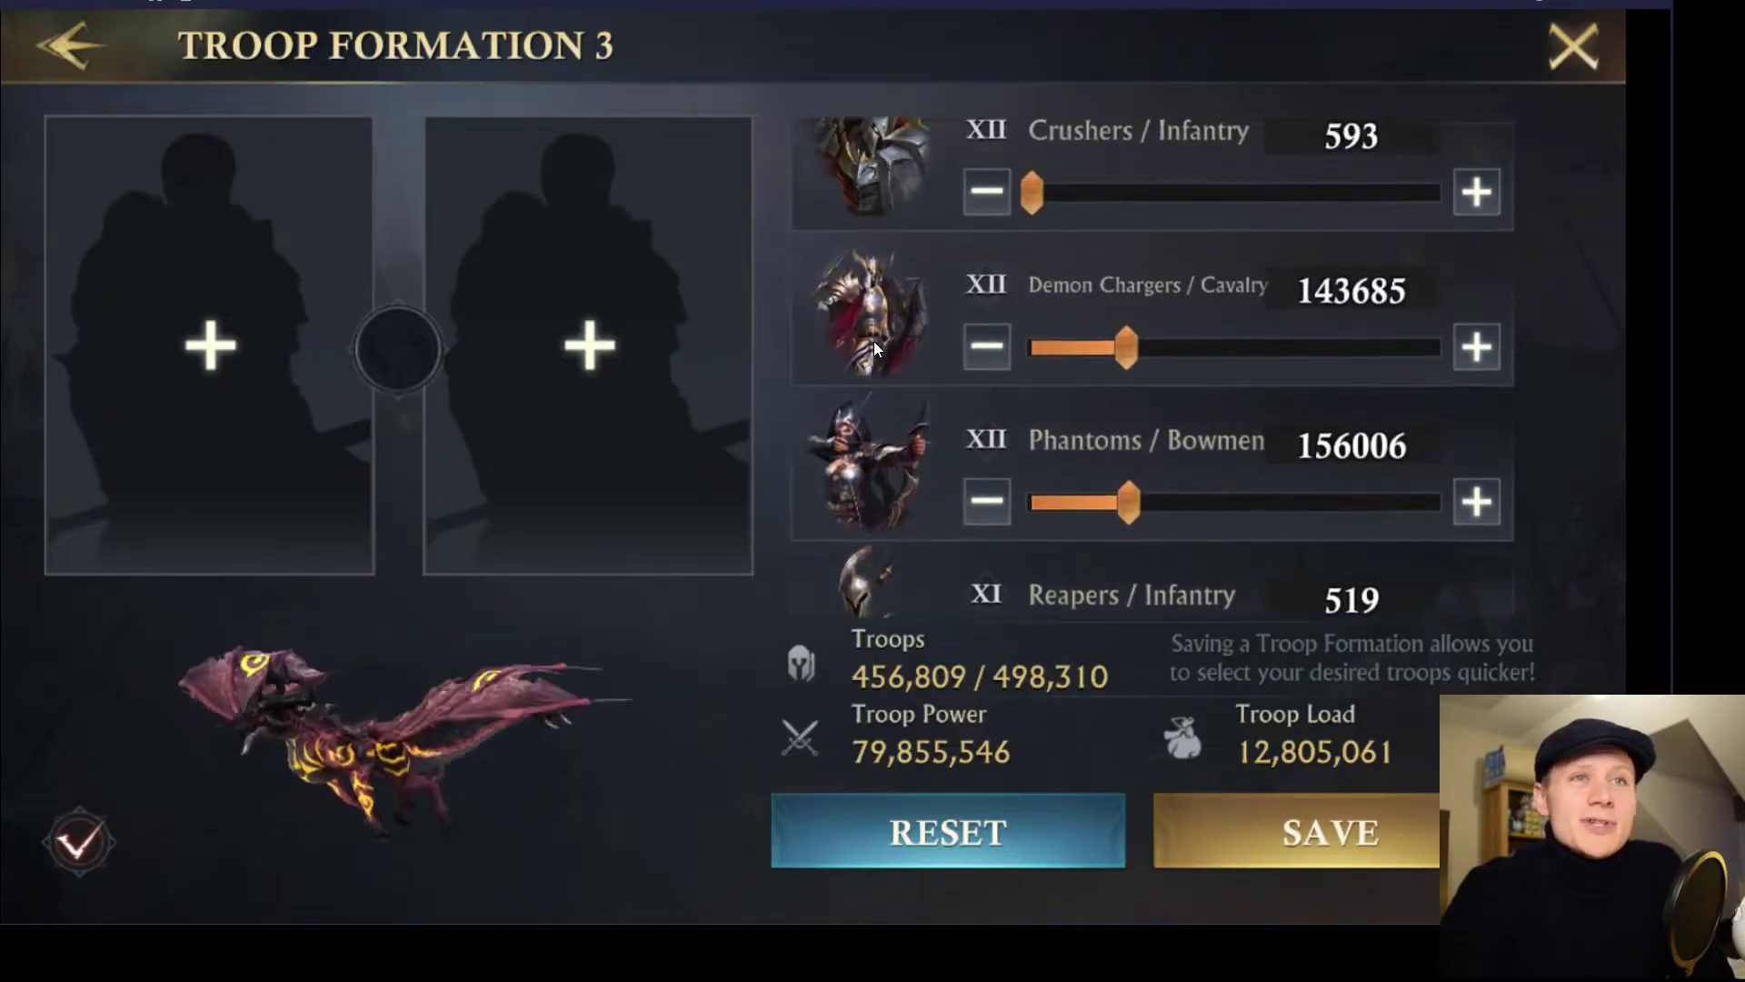
scroll(873, 334, "up", 1)
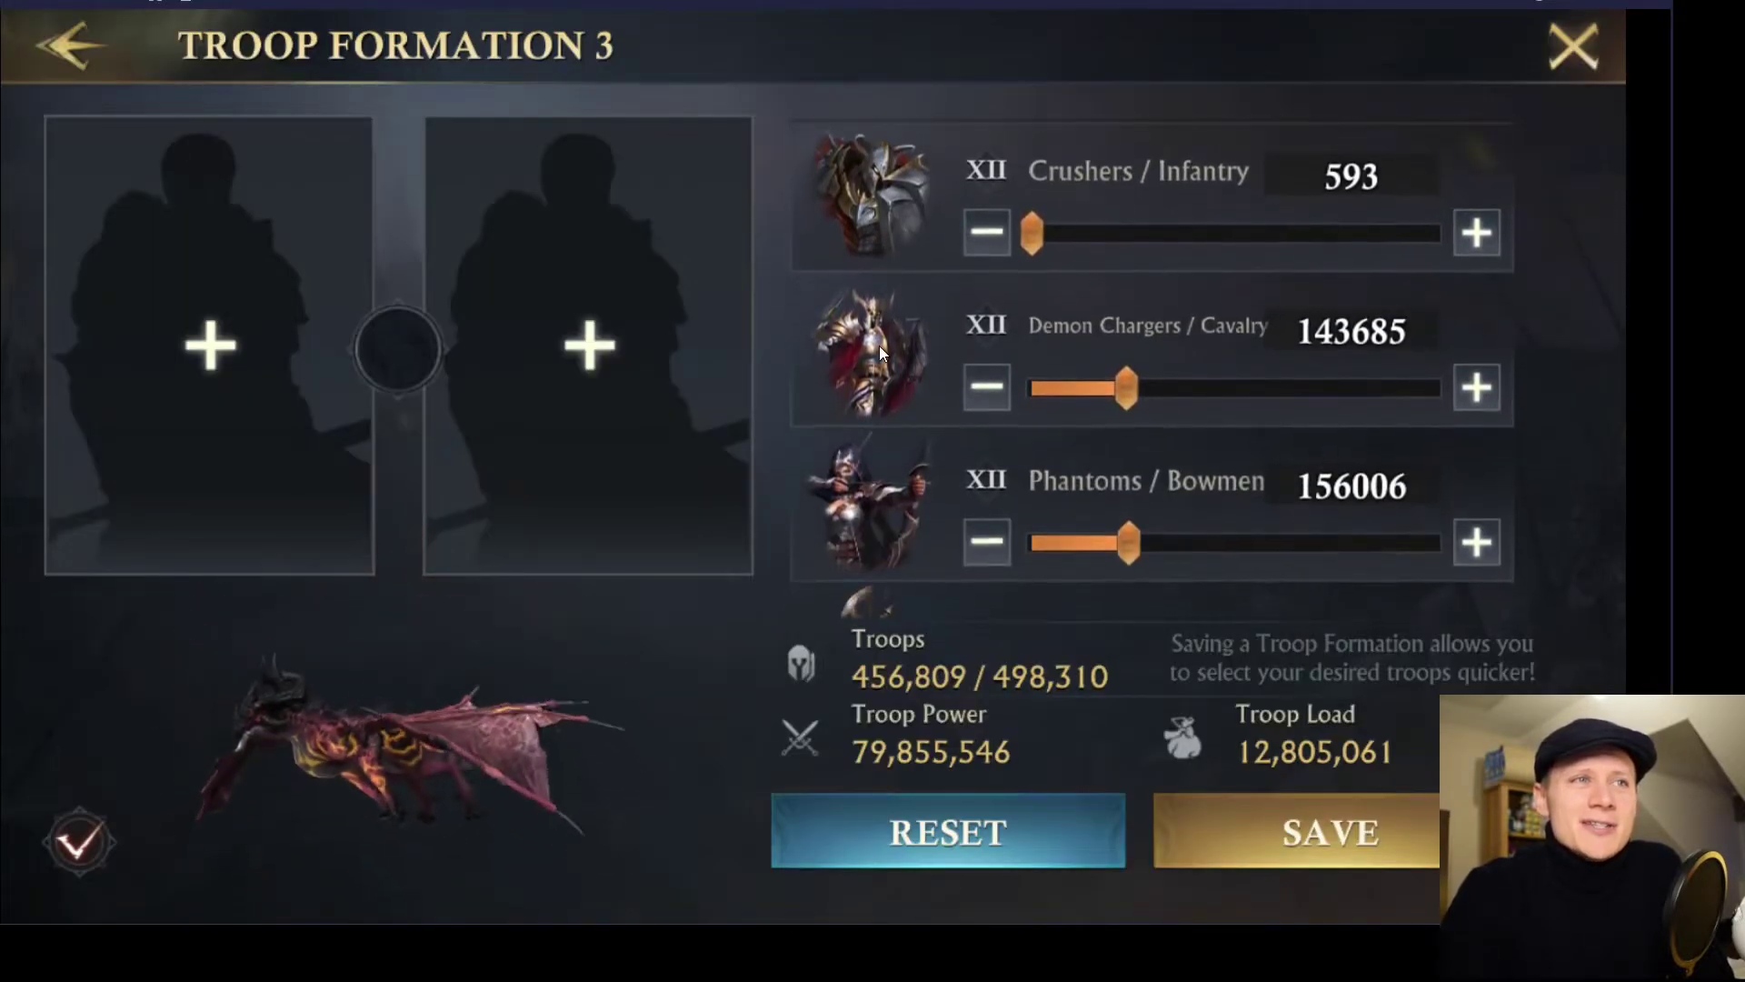
scroll(880, 345, "down", 2)
scroll(880, 343, "down", 3)
scroll(880, 343, "down", 2)
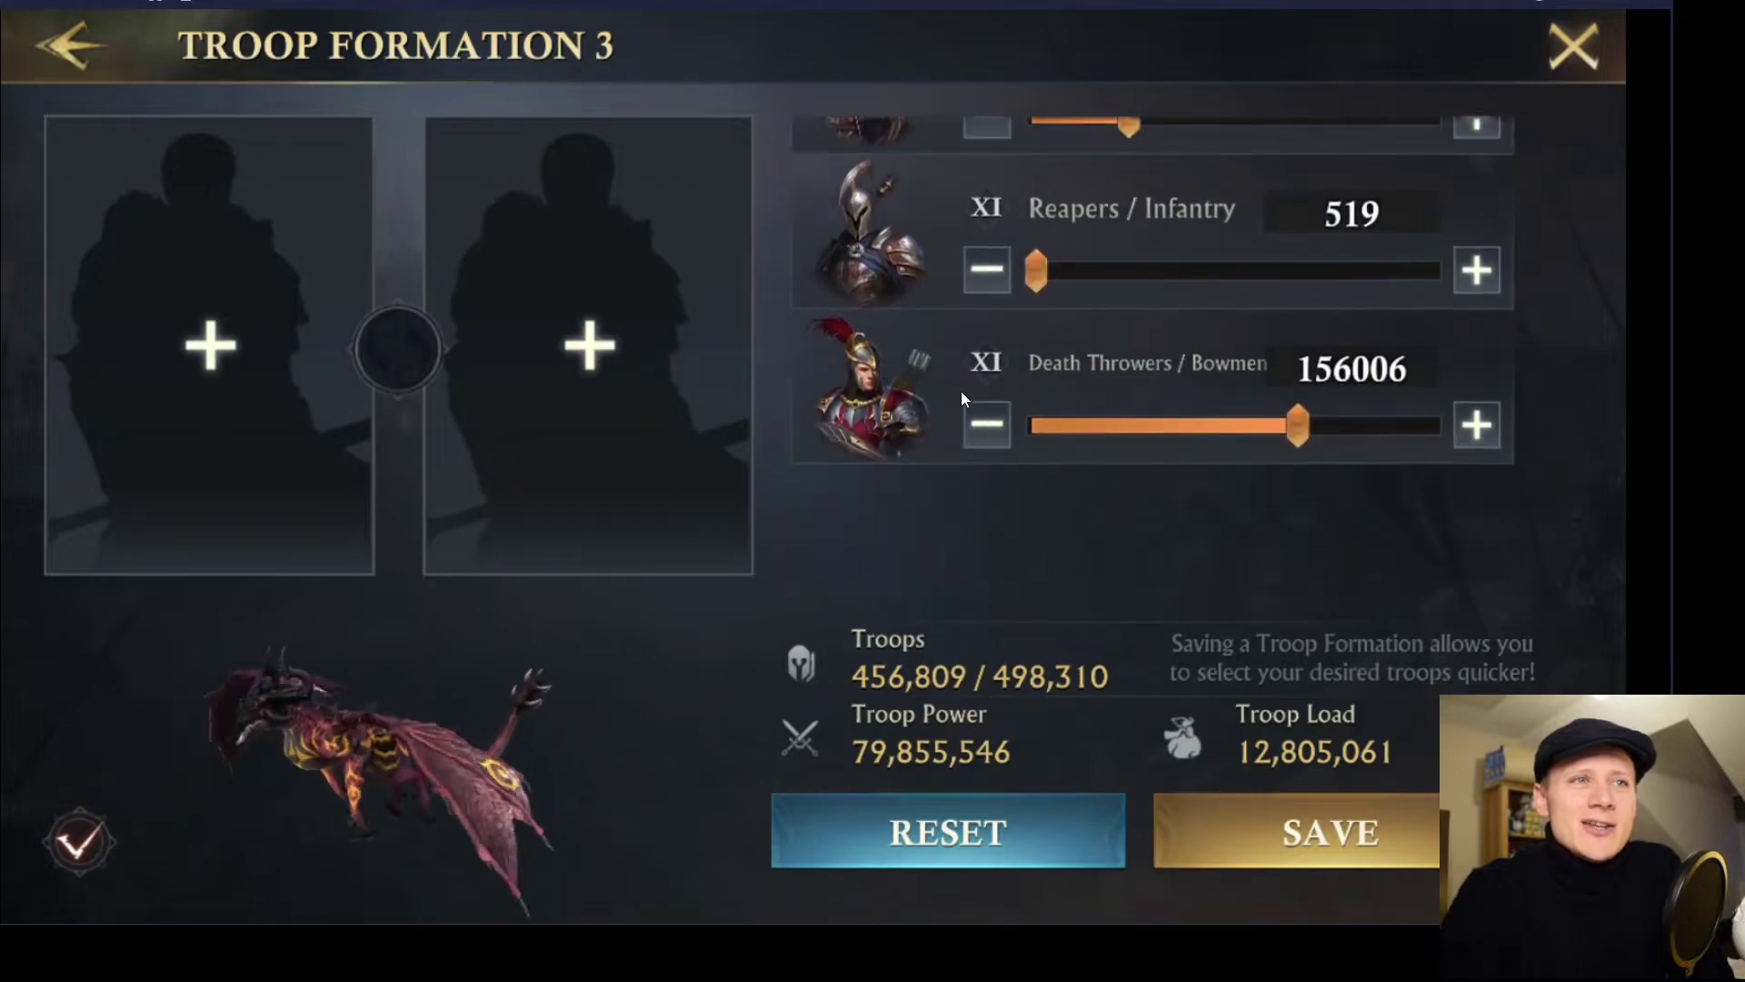
left_click(1223, 804)
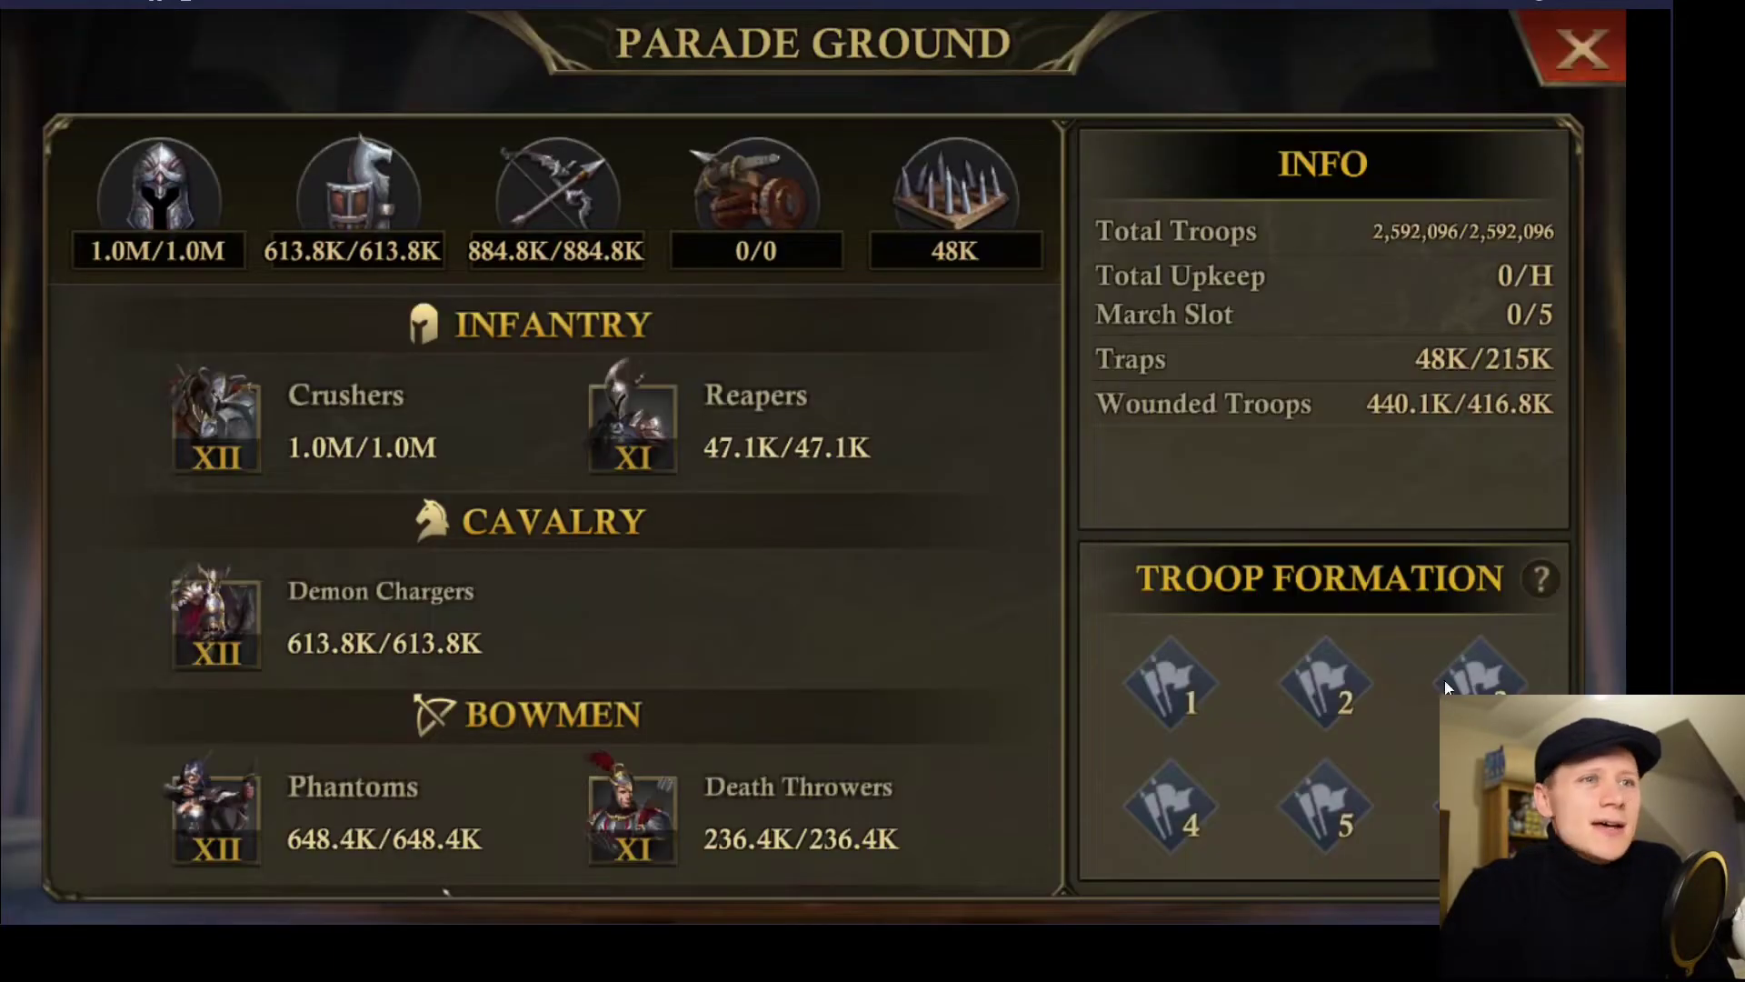
left_click(1311, 817)
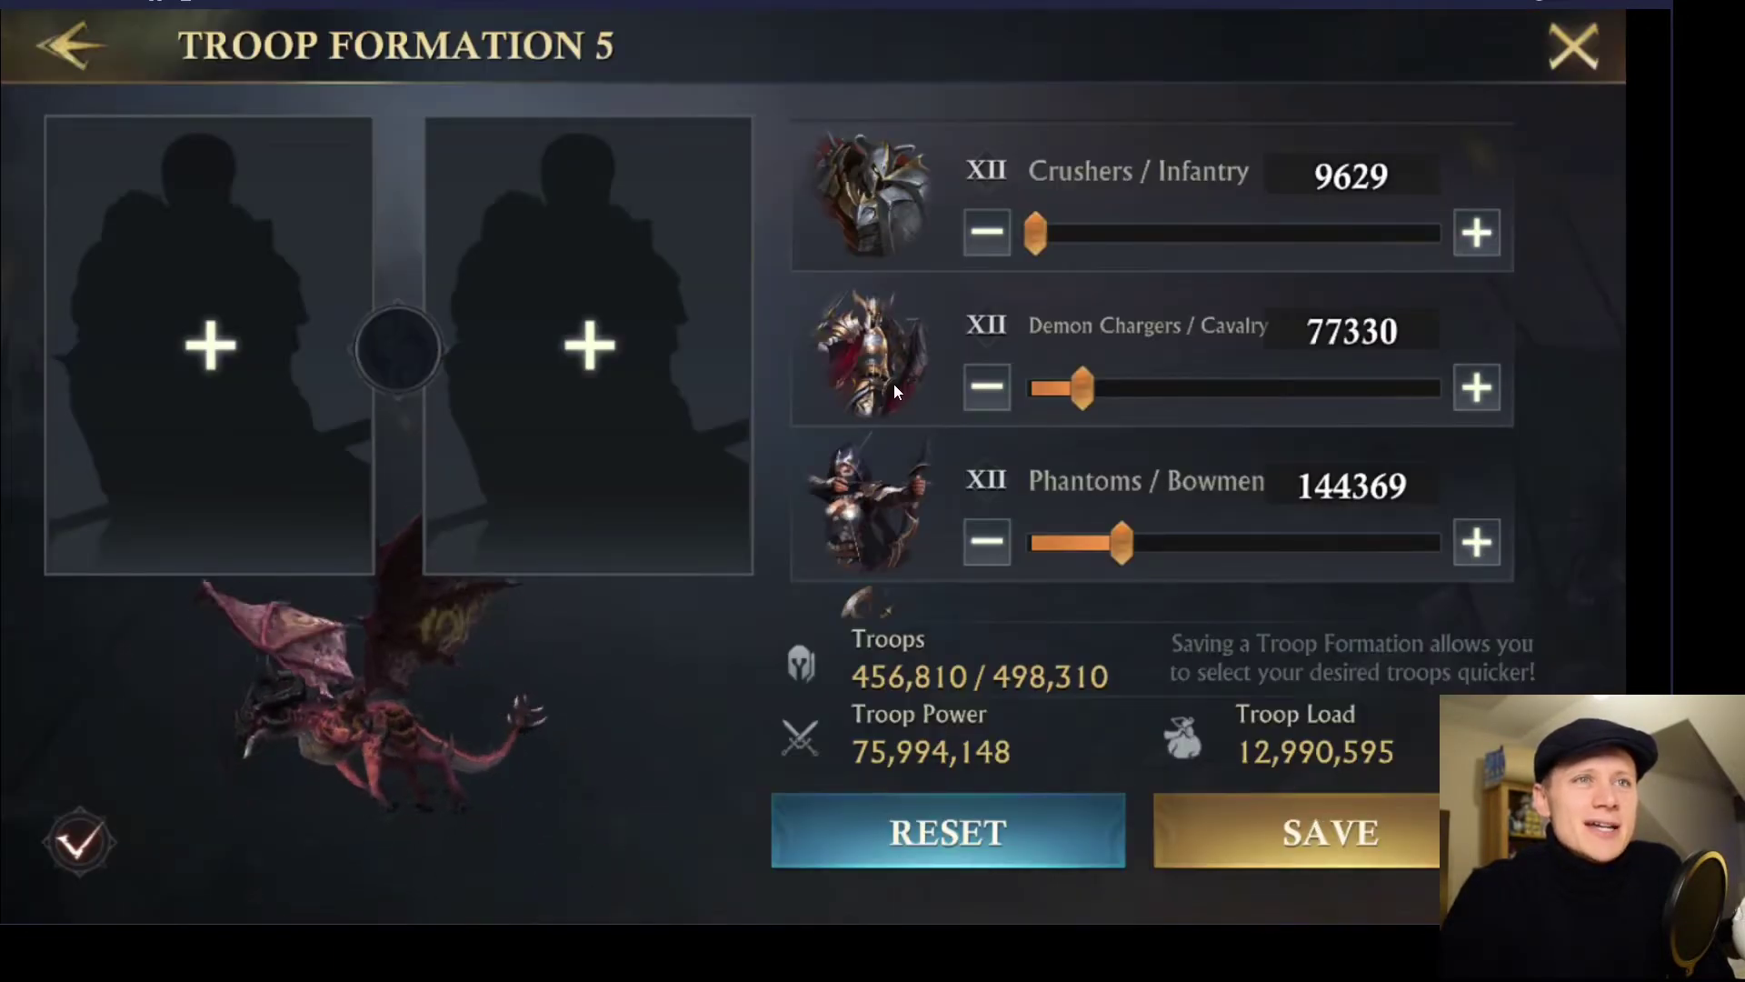
scroll(892, 383, "down", 1)
scroll(893, 383, "down", 1)
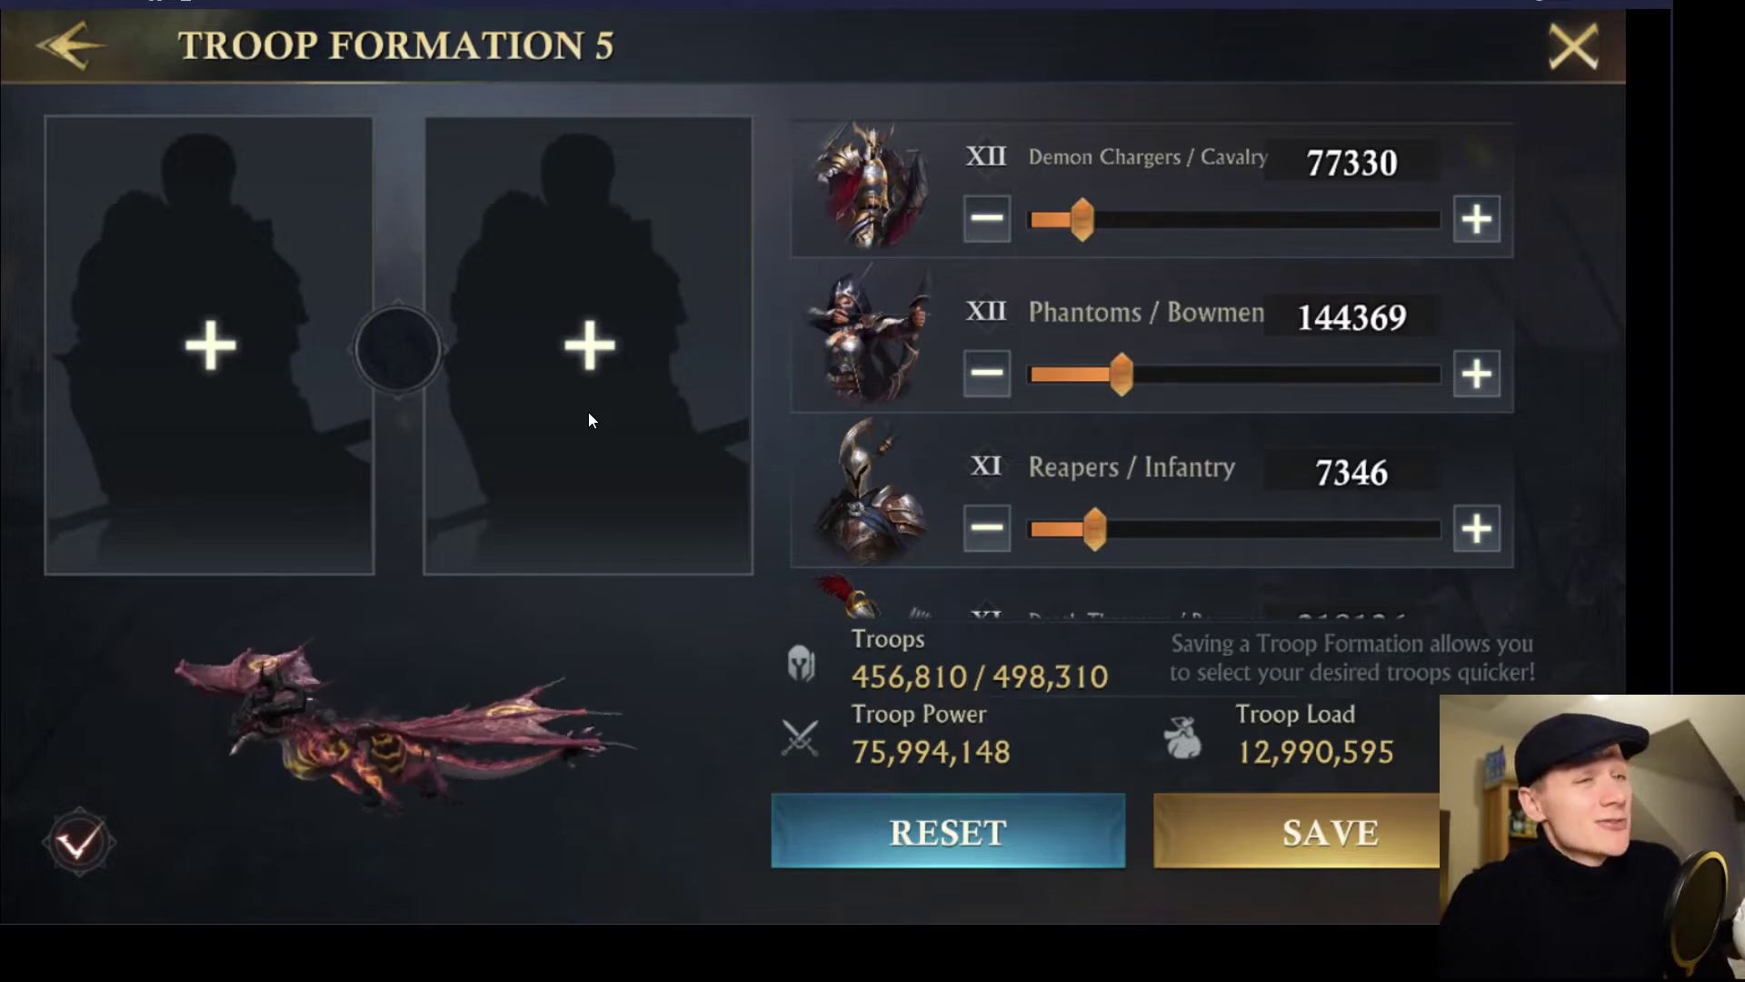
scroll(954, 430, "down", 3)
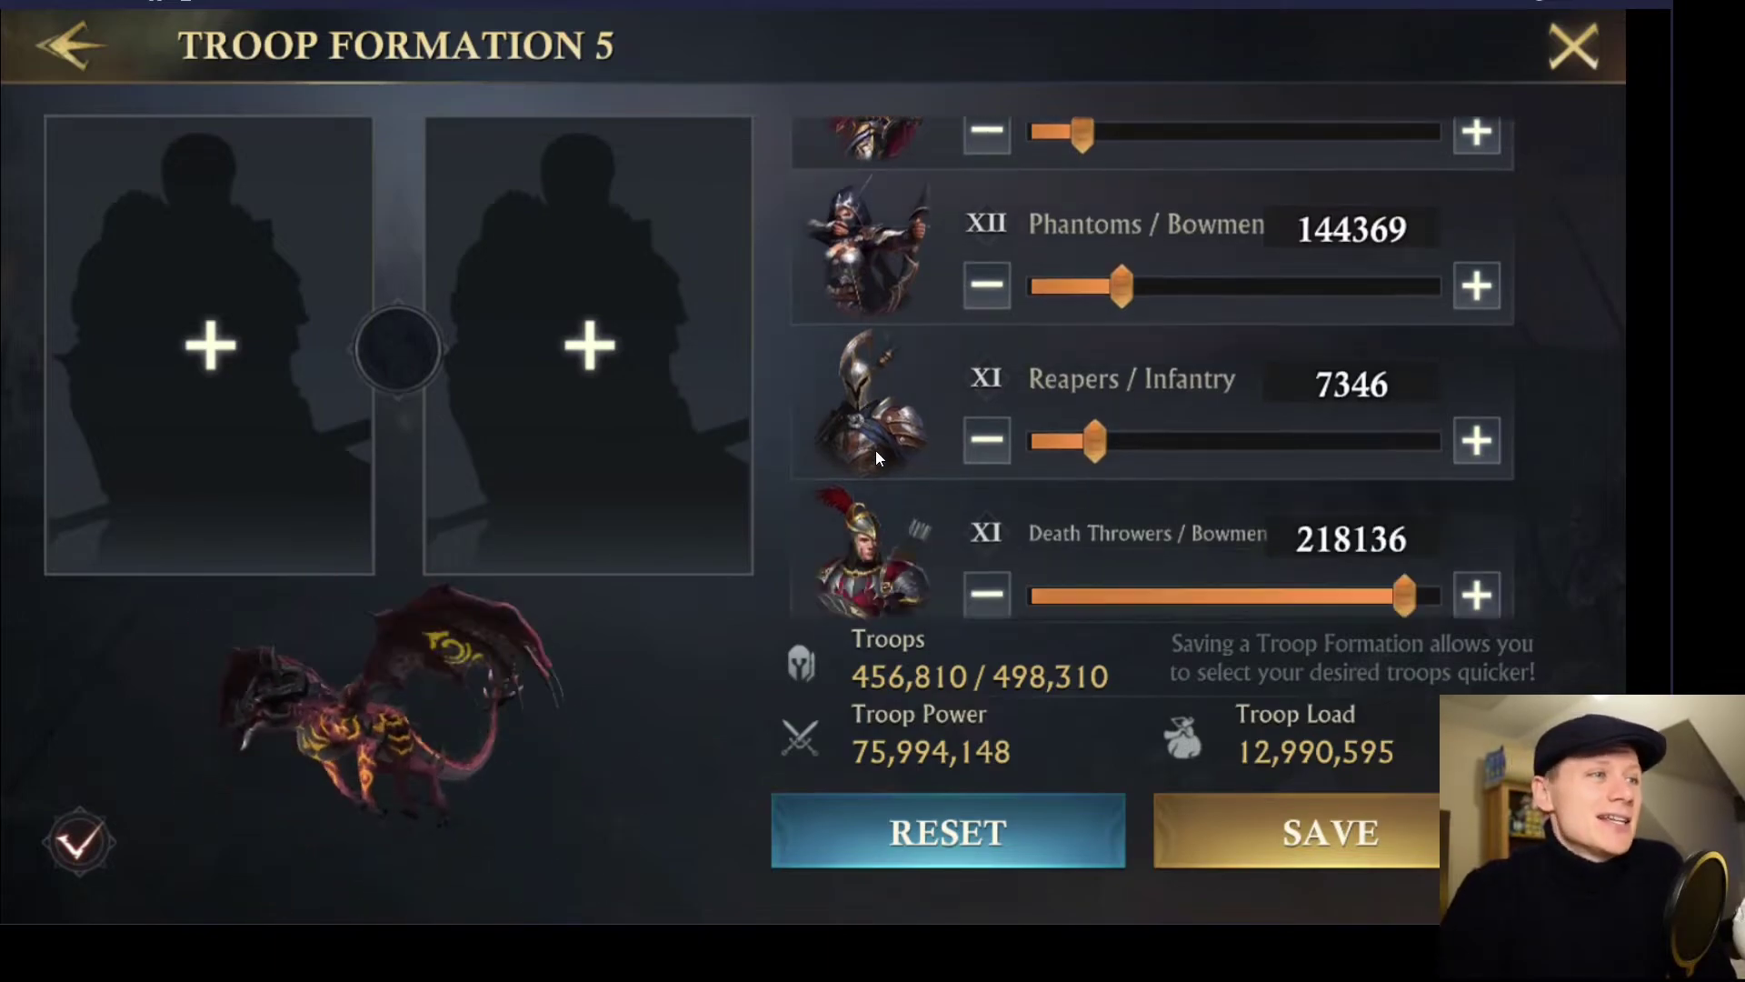
left_click(1569, 49)
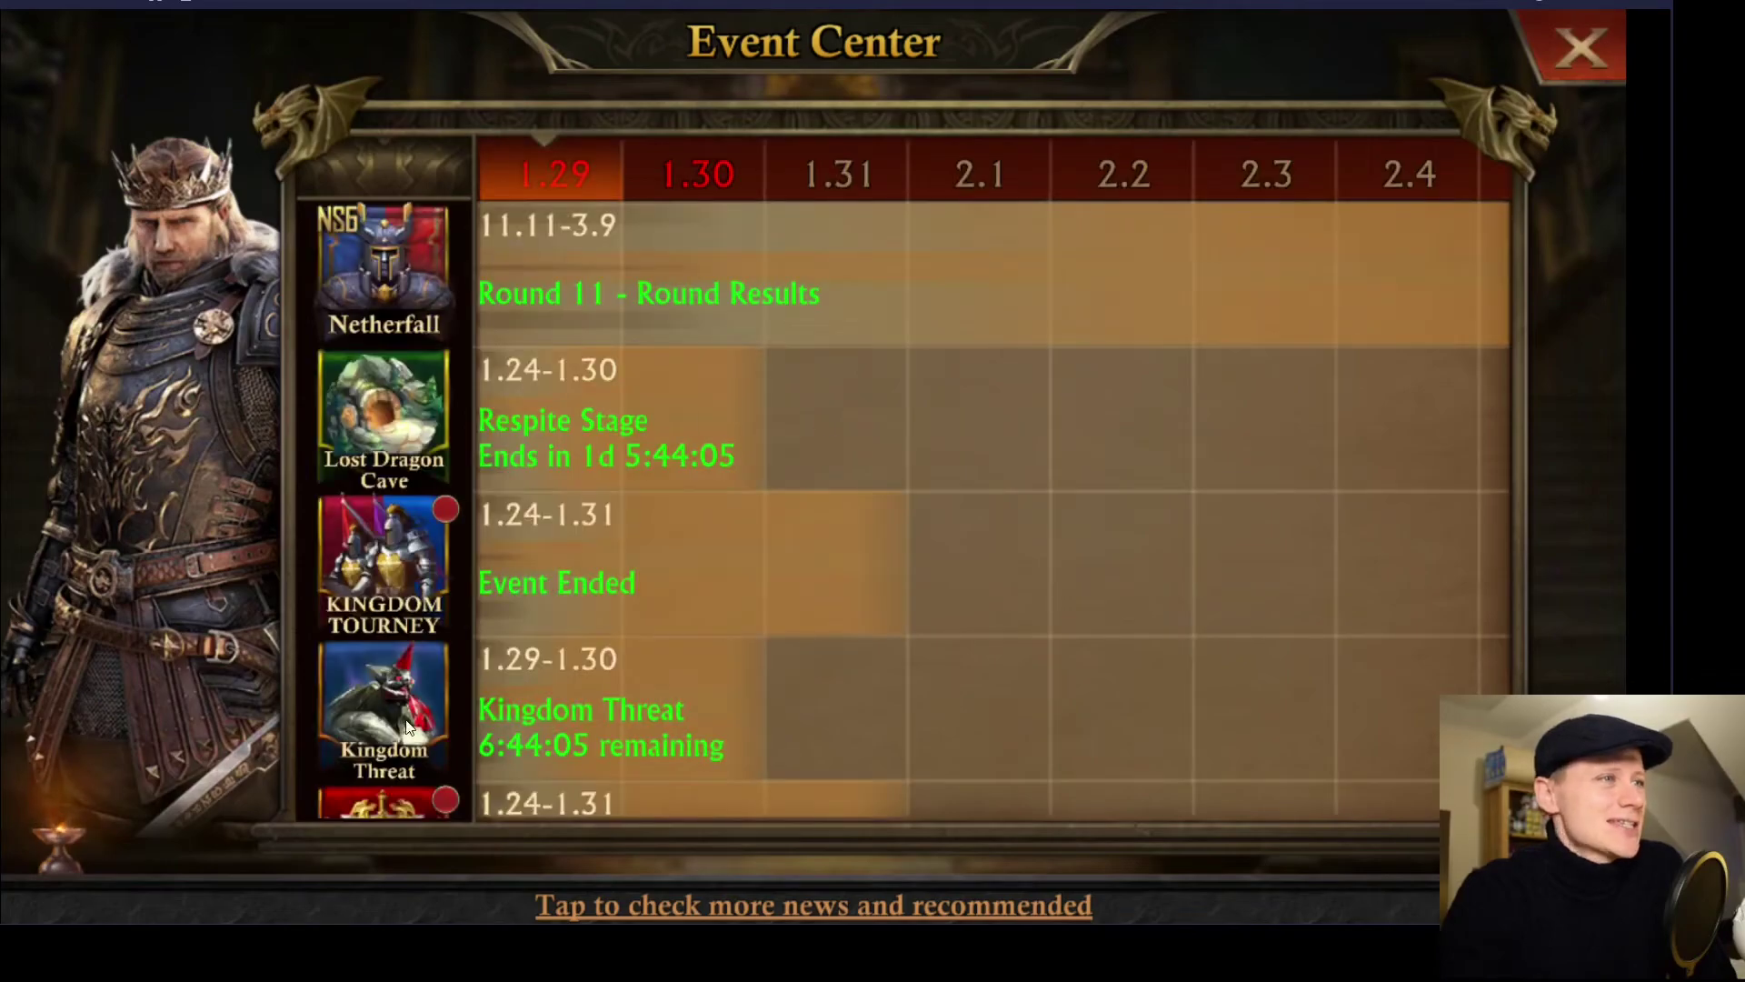
- Attack the Lv.60 Golem from the Kingdom Threat event using formation preset 3
left_click(819, 456)
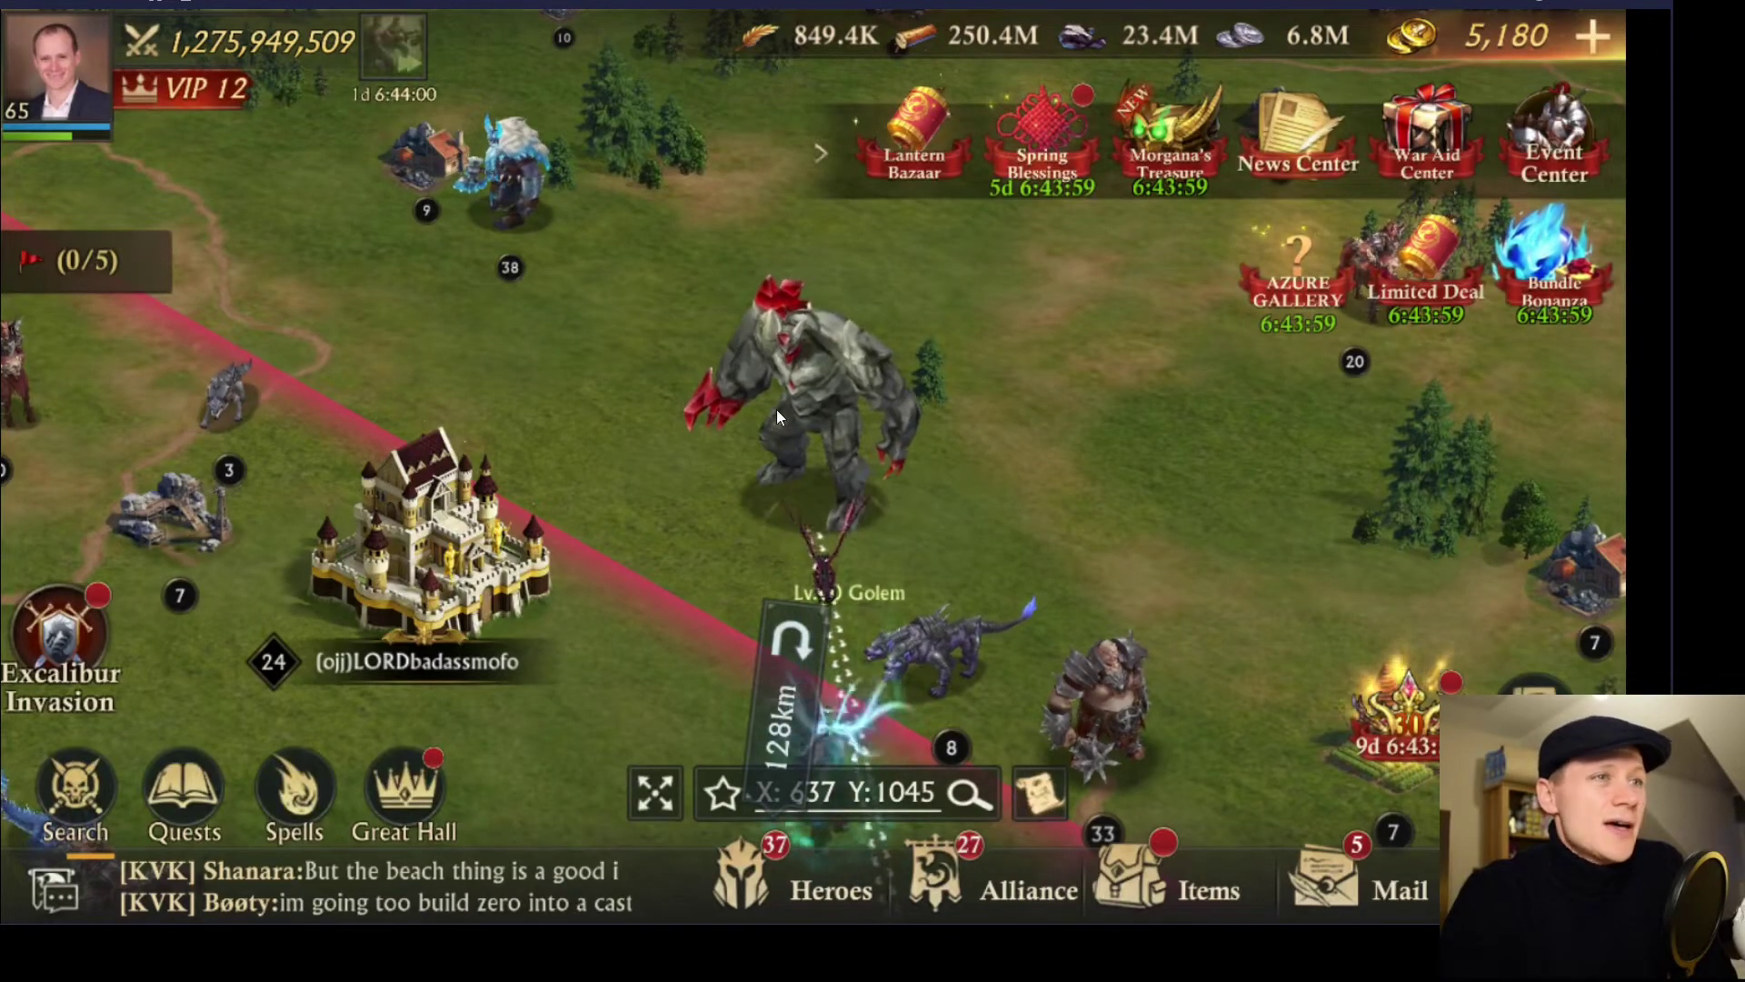
left_click(792, 429)
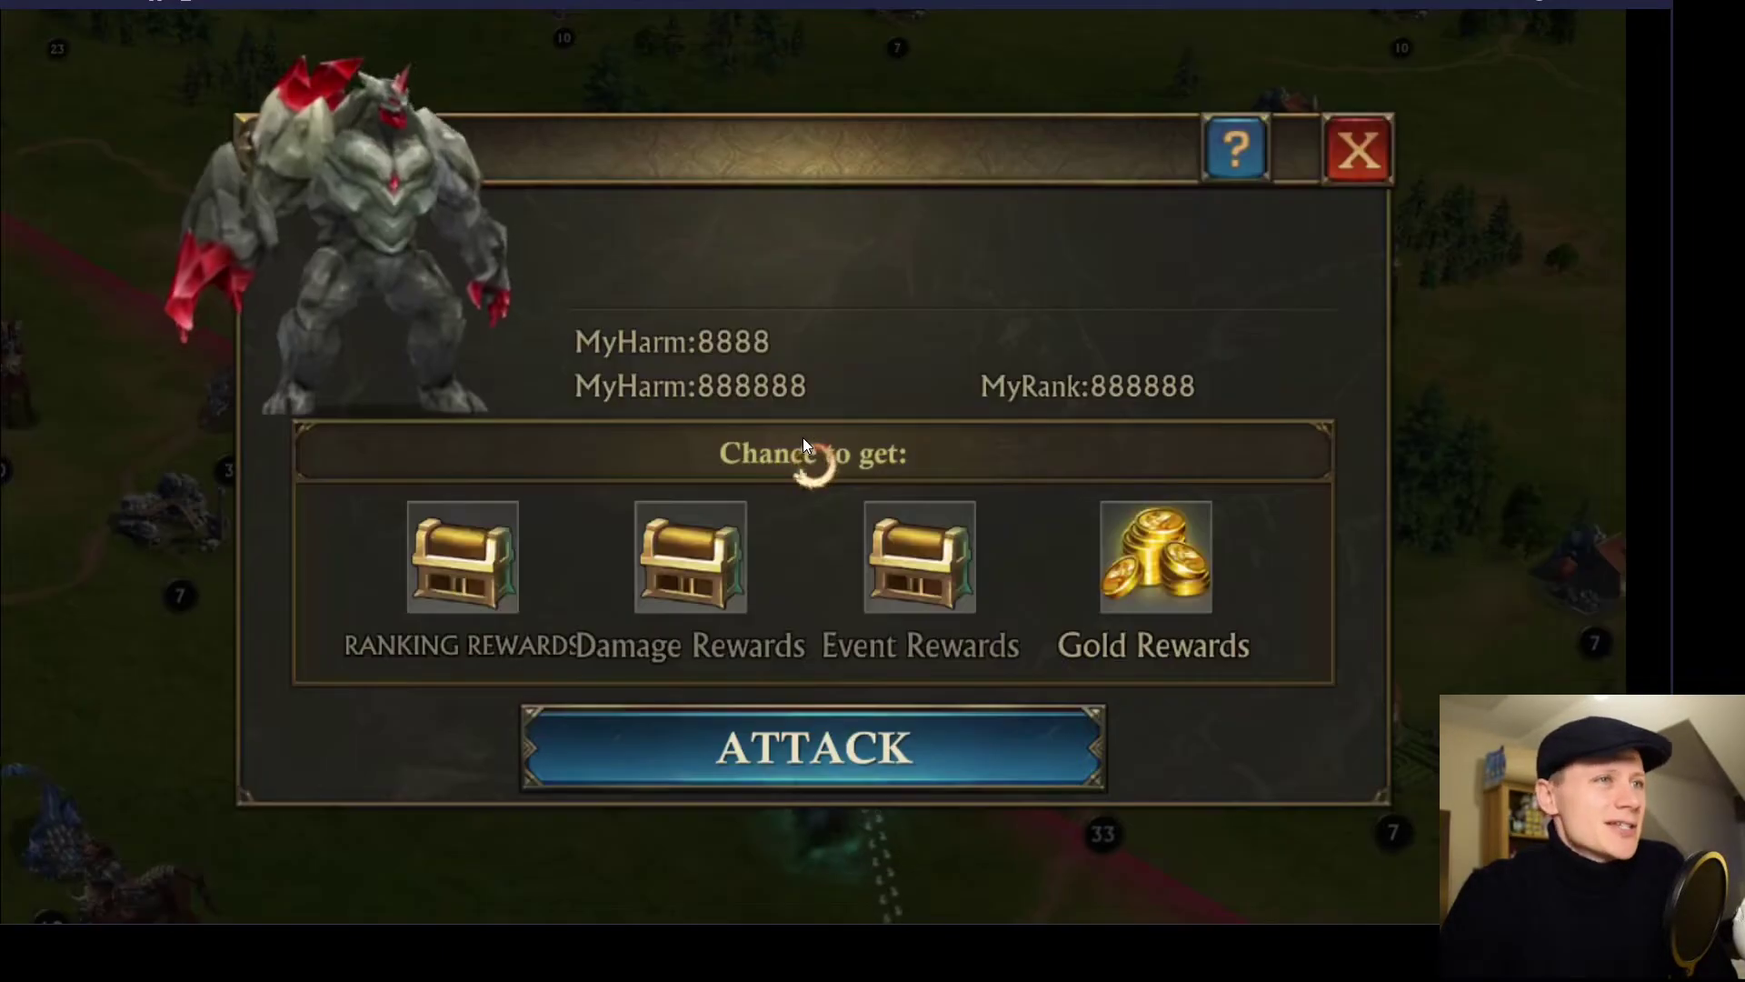
left_click(833, 727)
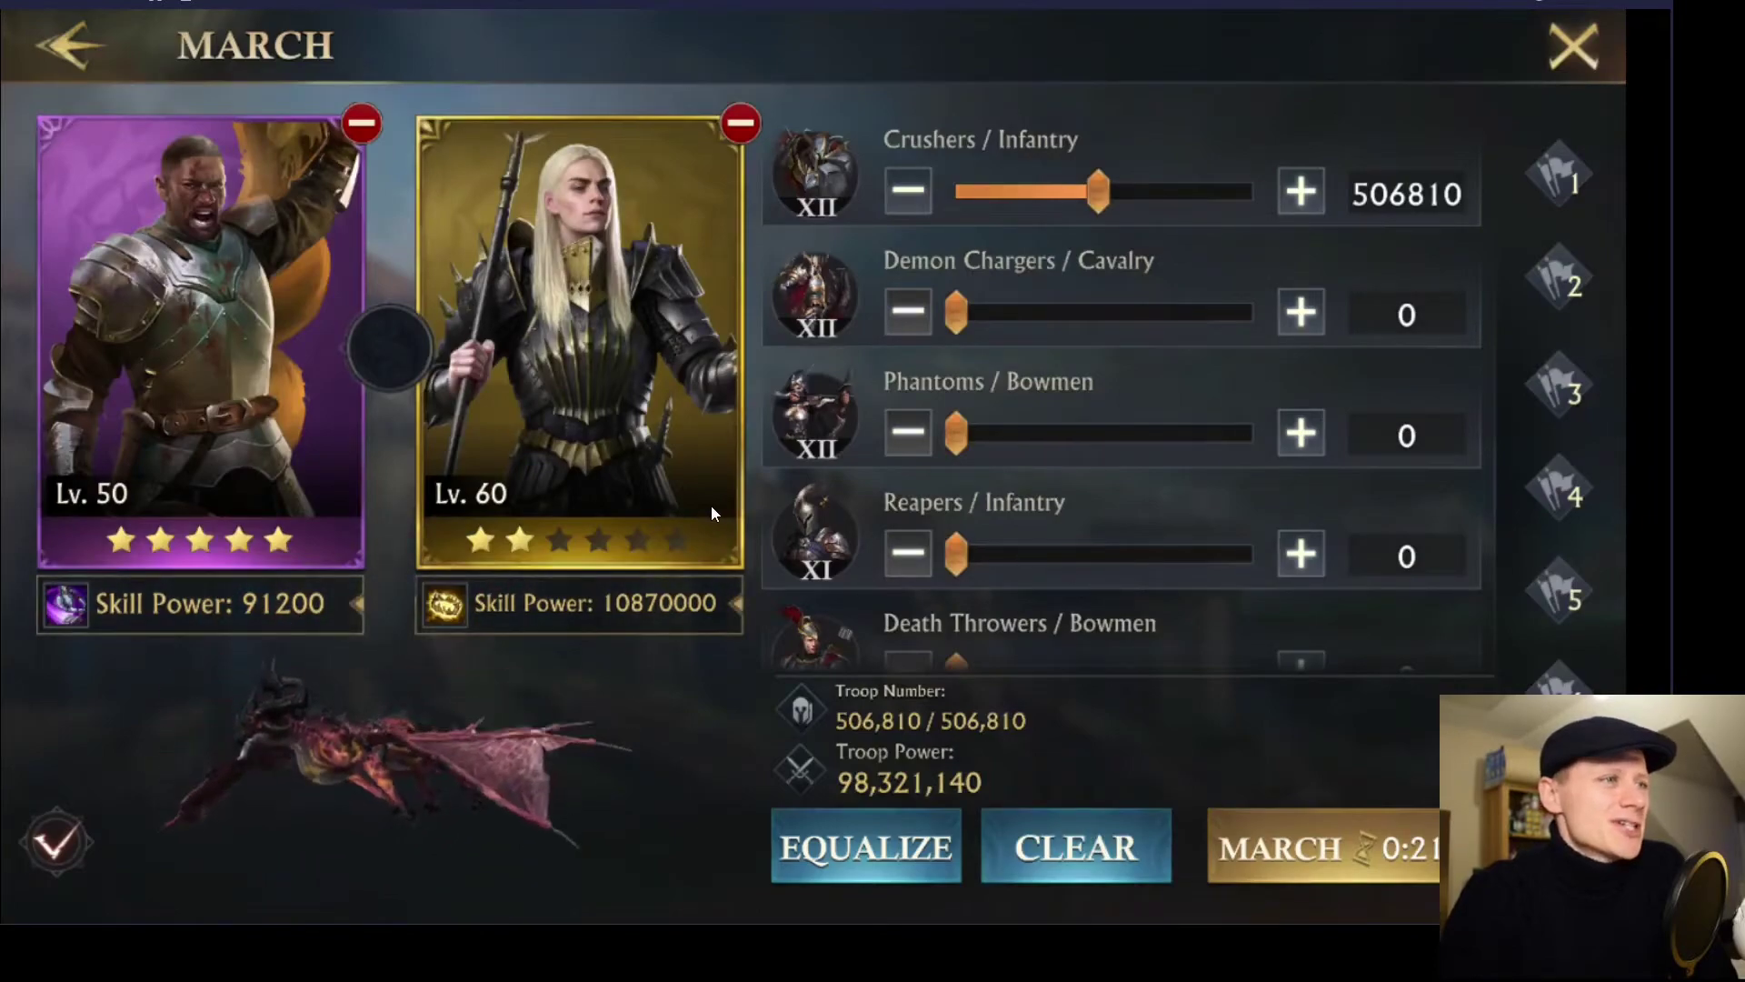
left_click(1560, 390)
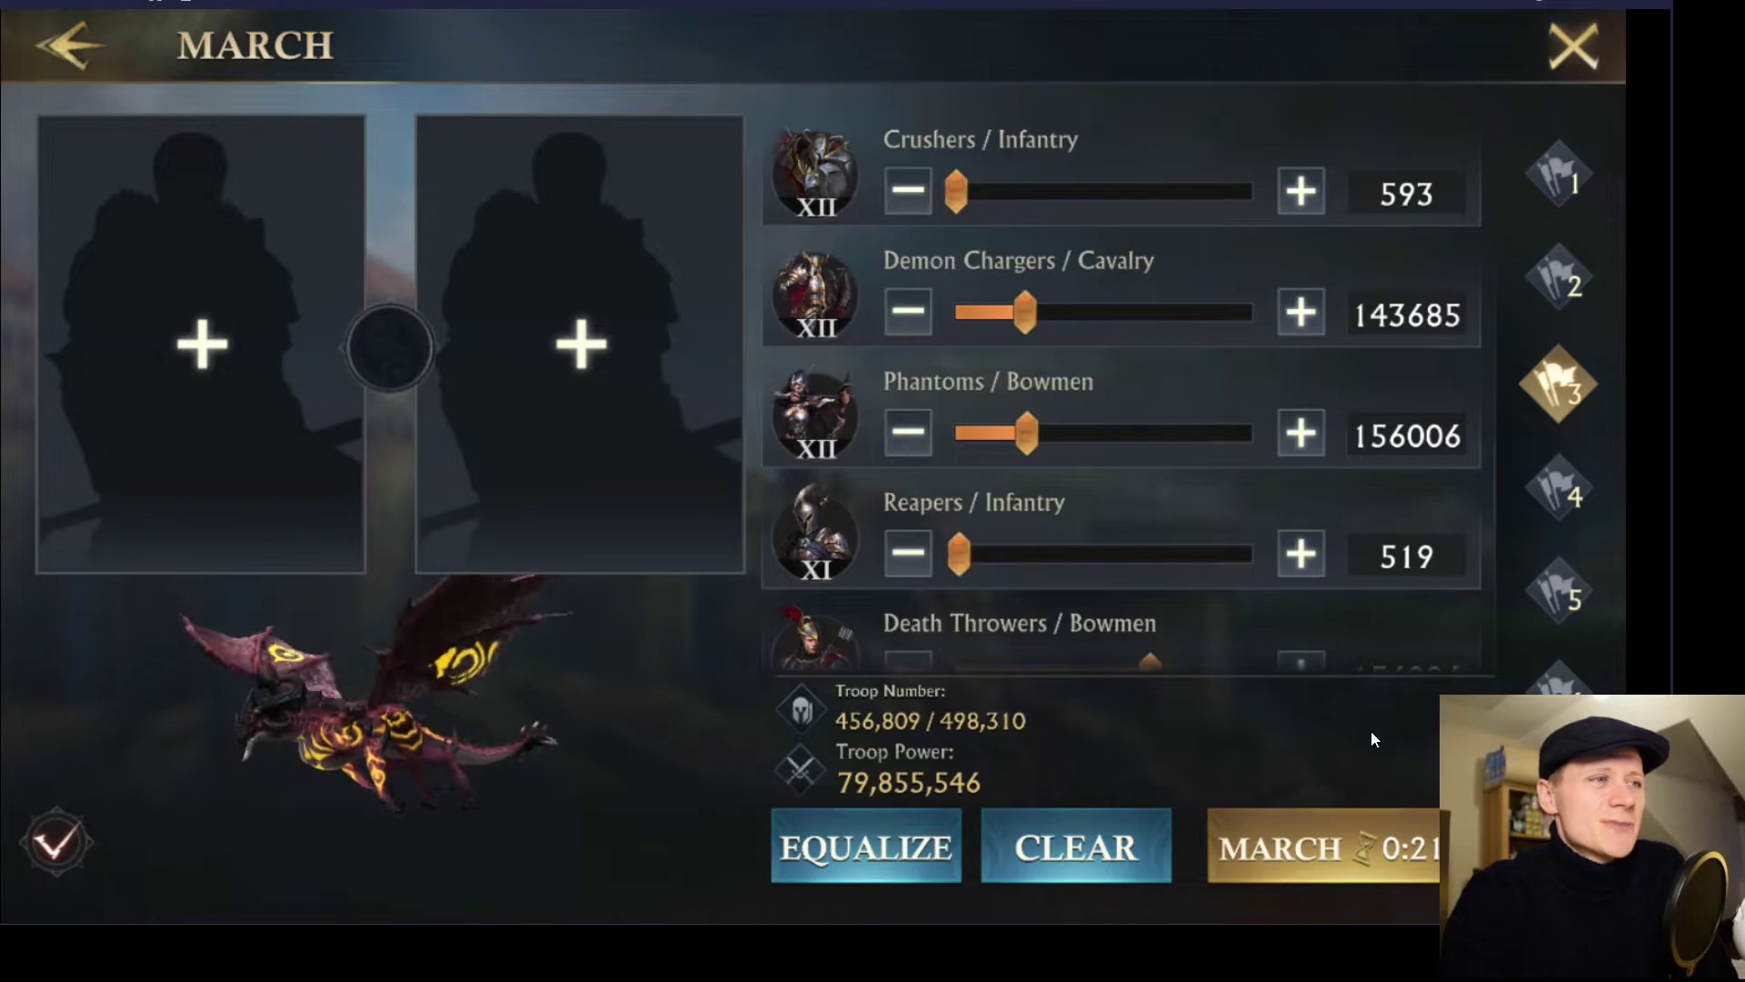
left_click(1333, 839)
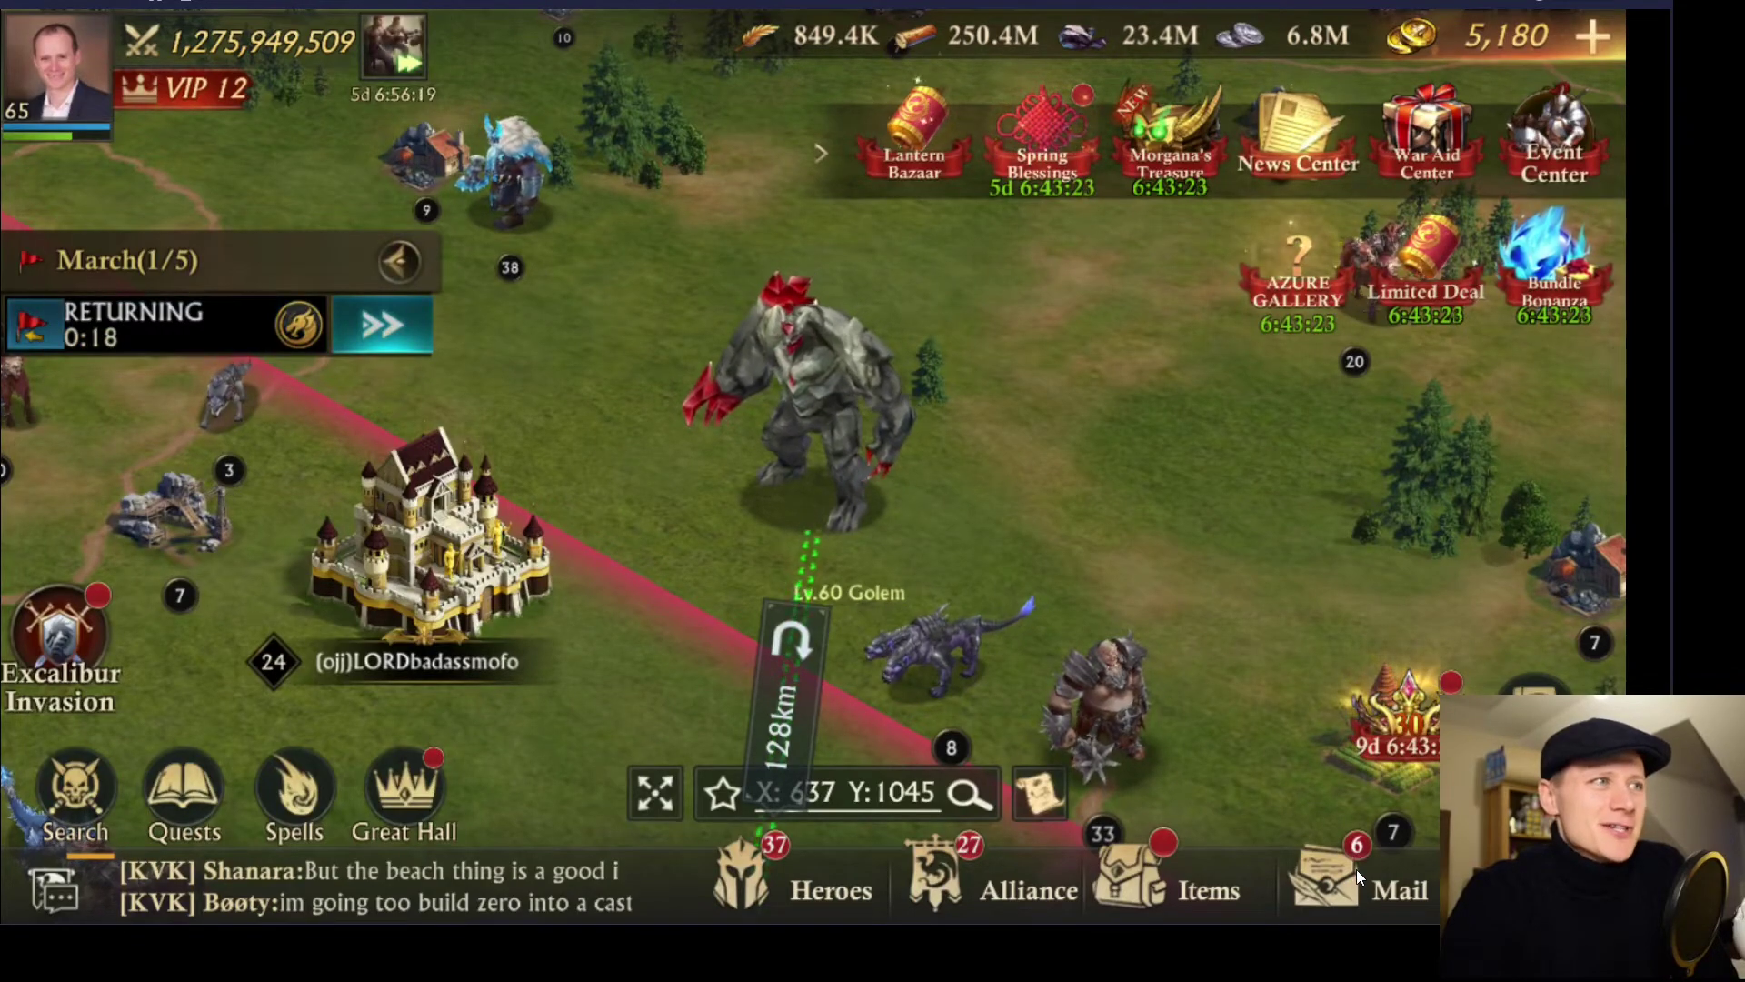
- Read the golem battle report (456809 troops, 26394369 damage) and start a new golem attack
left_click(1357, 868)
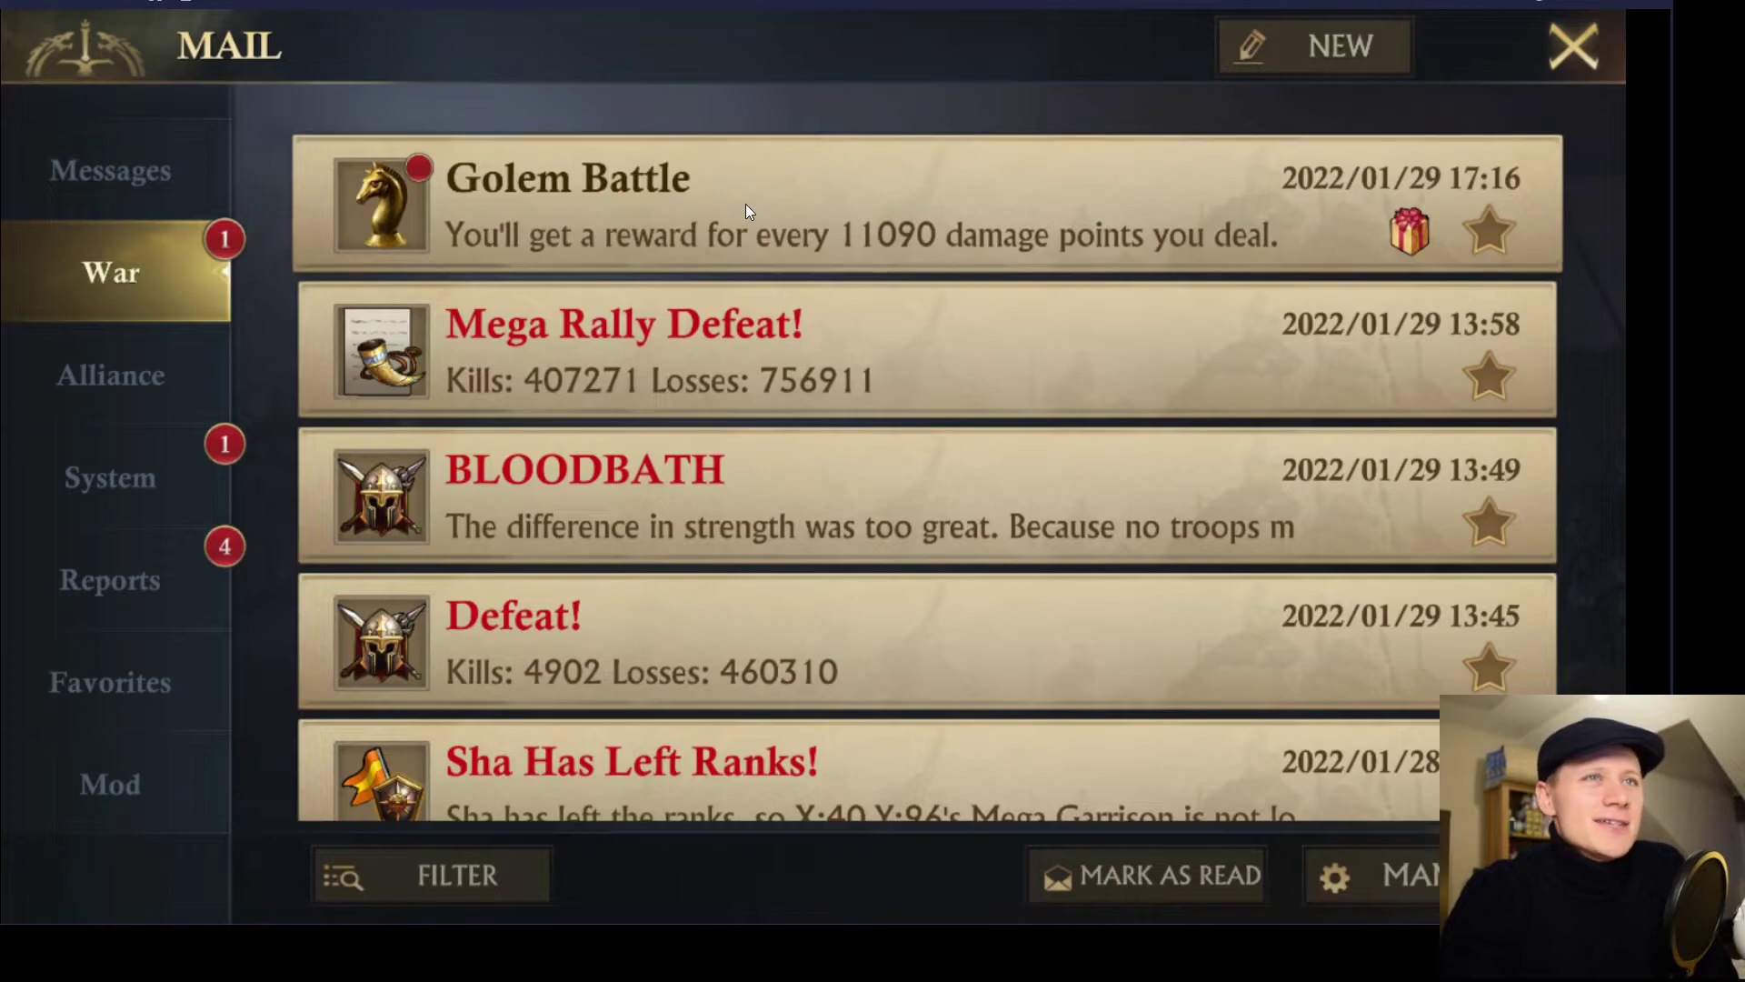
left_click(746, 202)
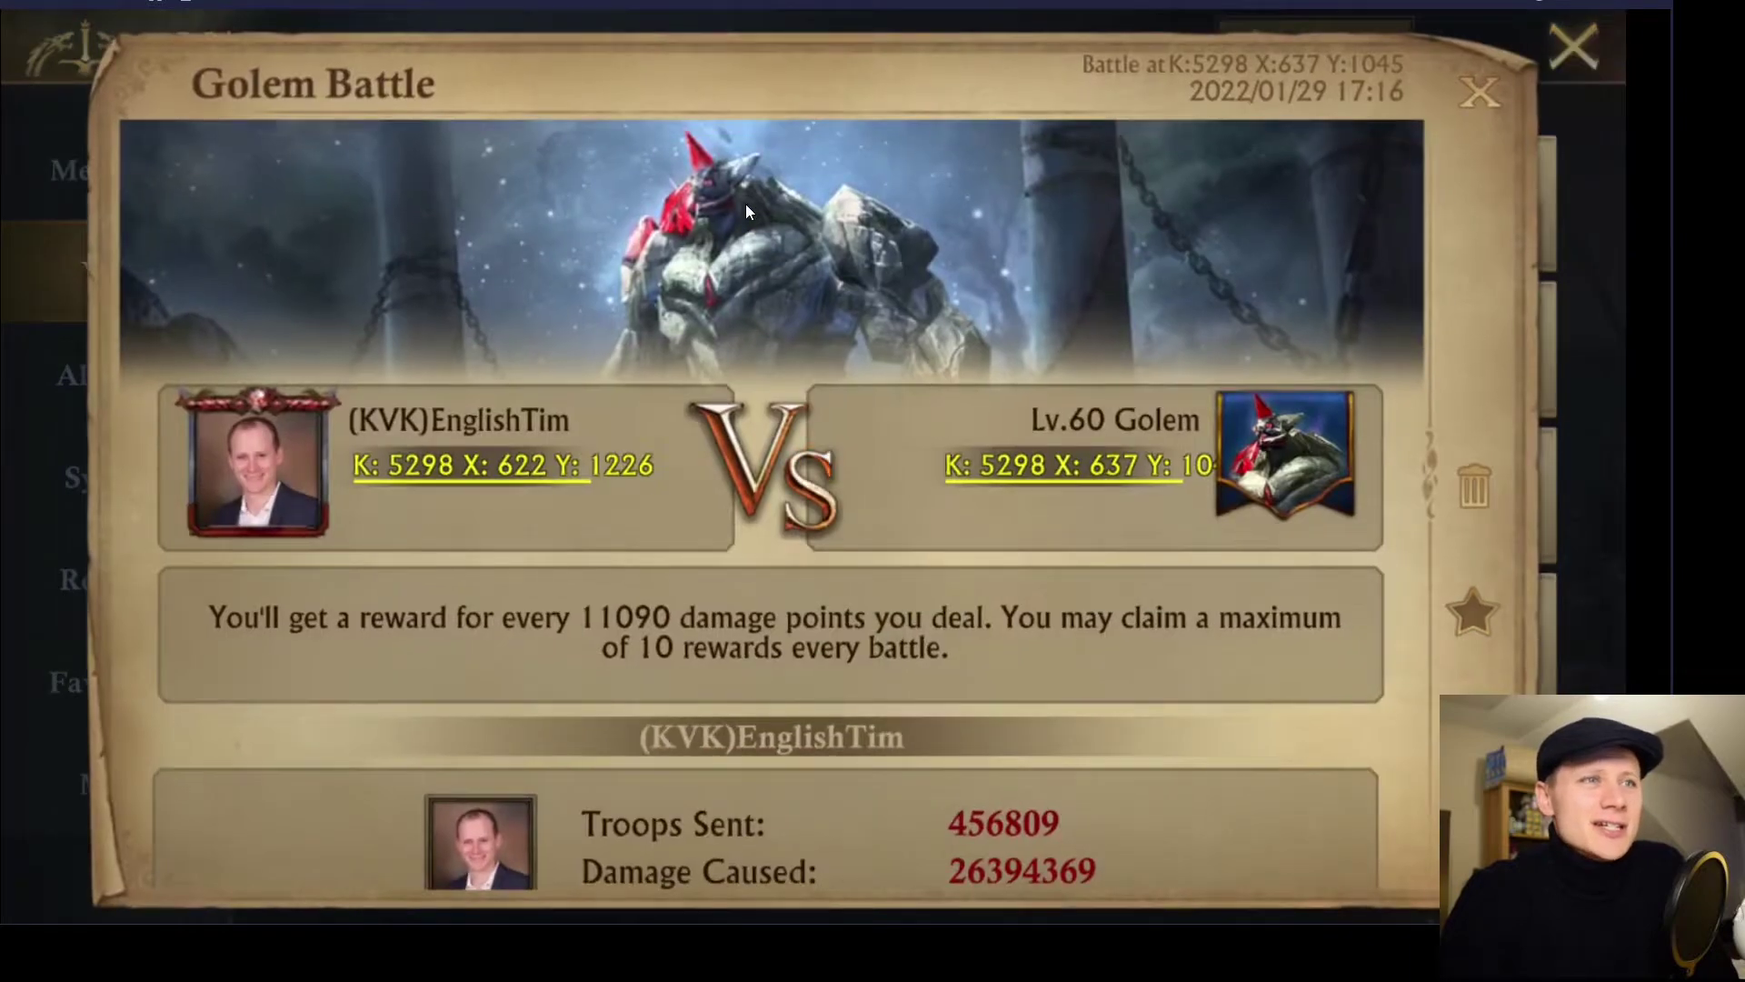
scroll(829, 588, "down", 5)
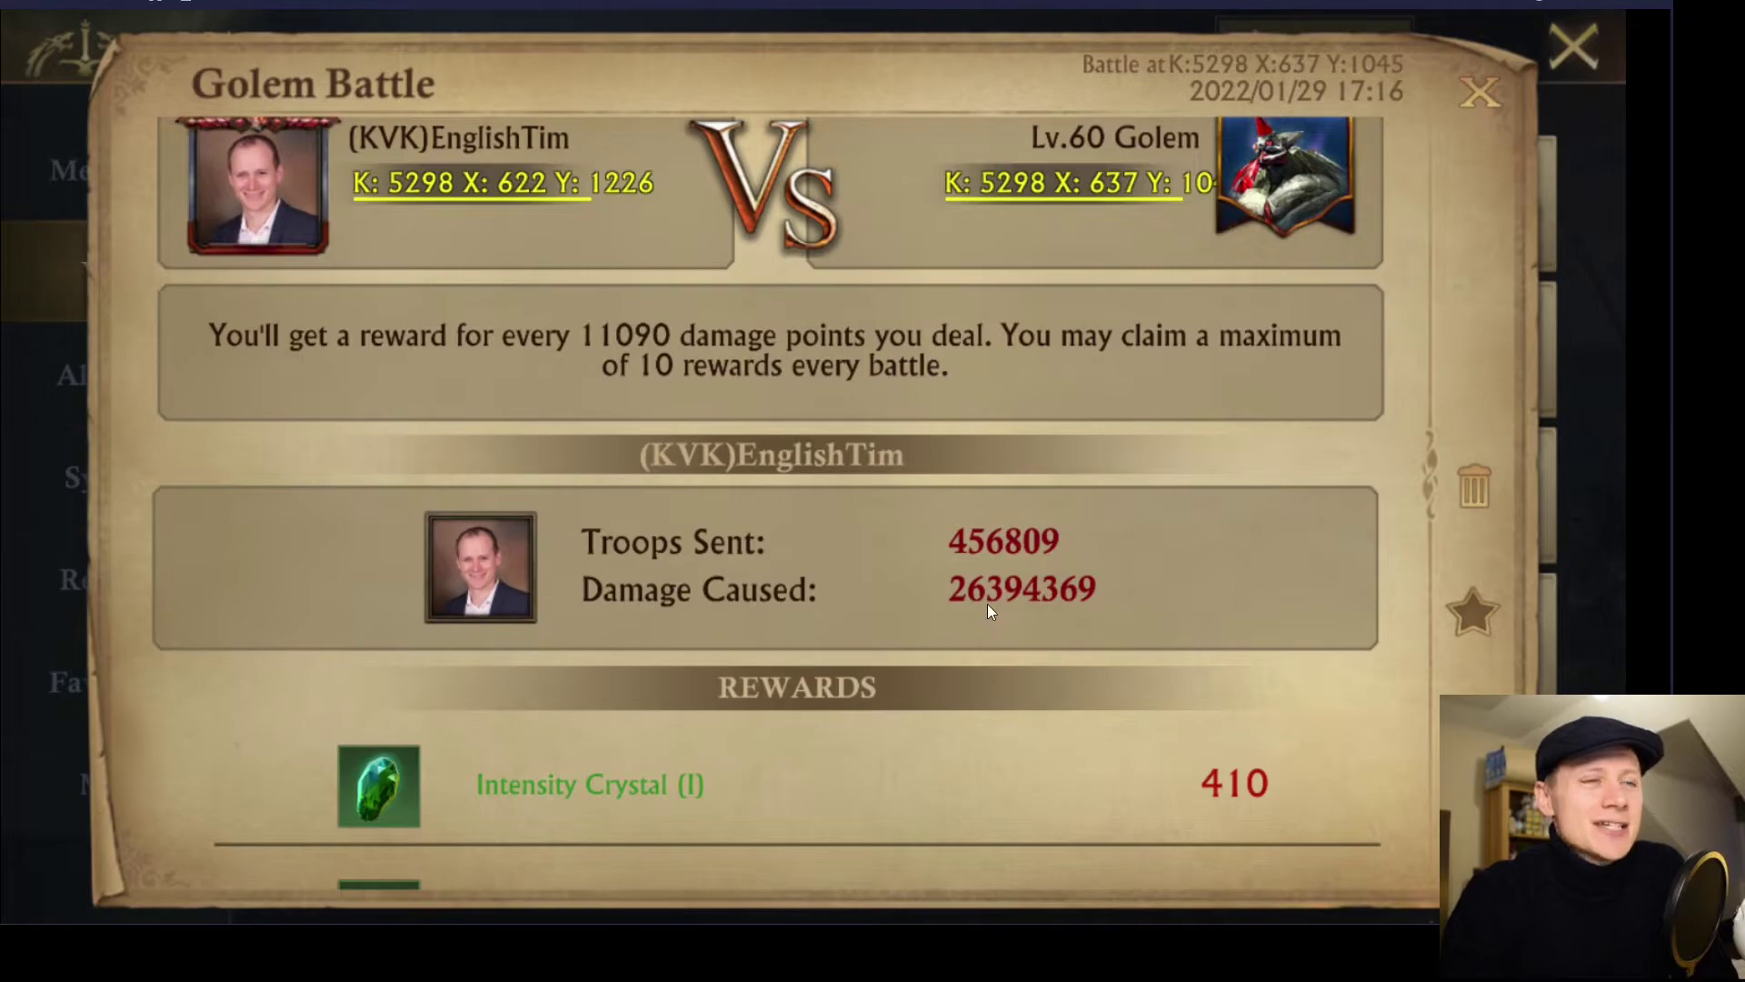
scroll(987, 605, "down", 4)
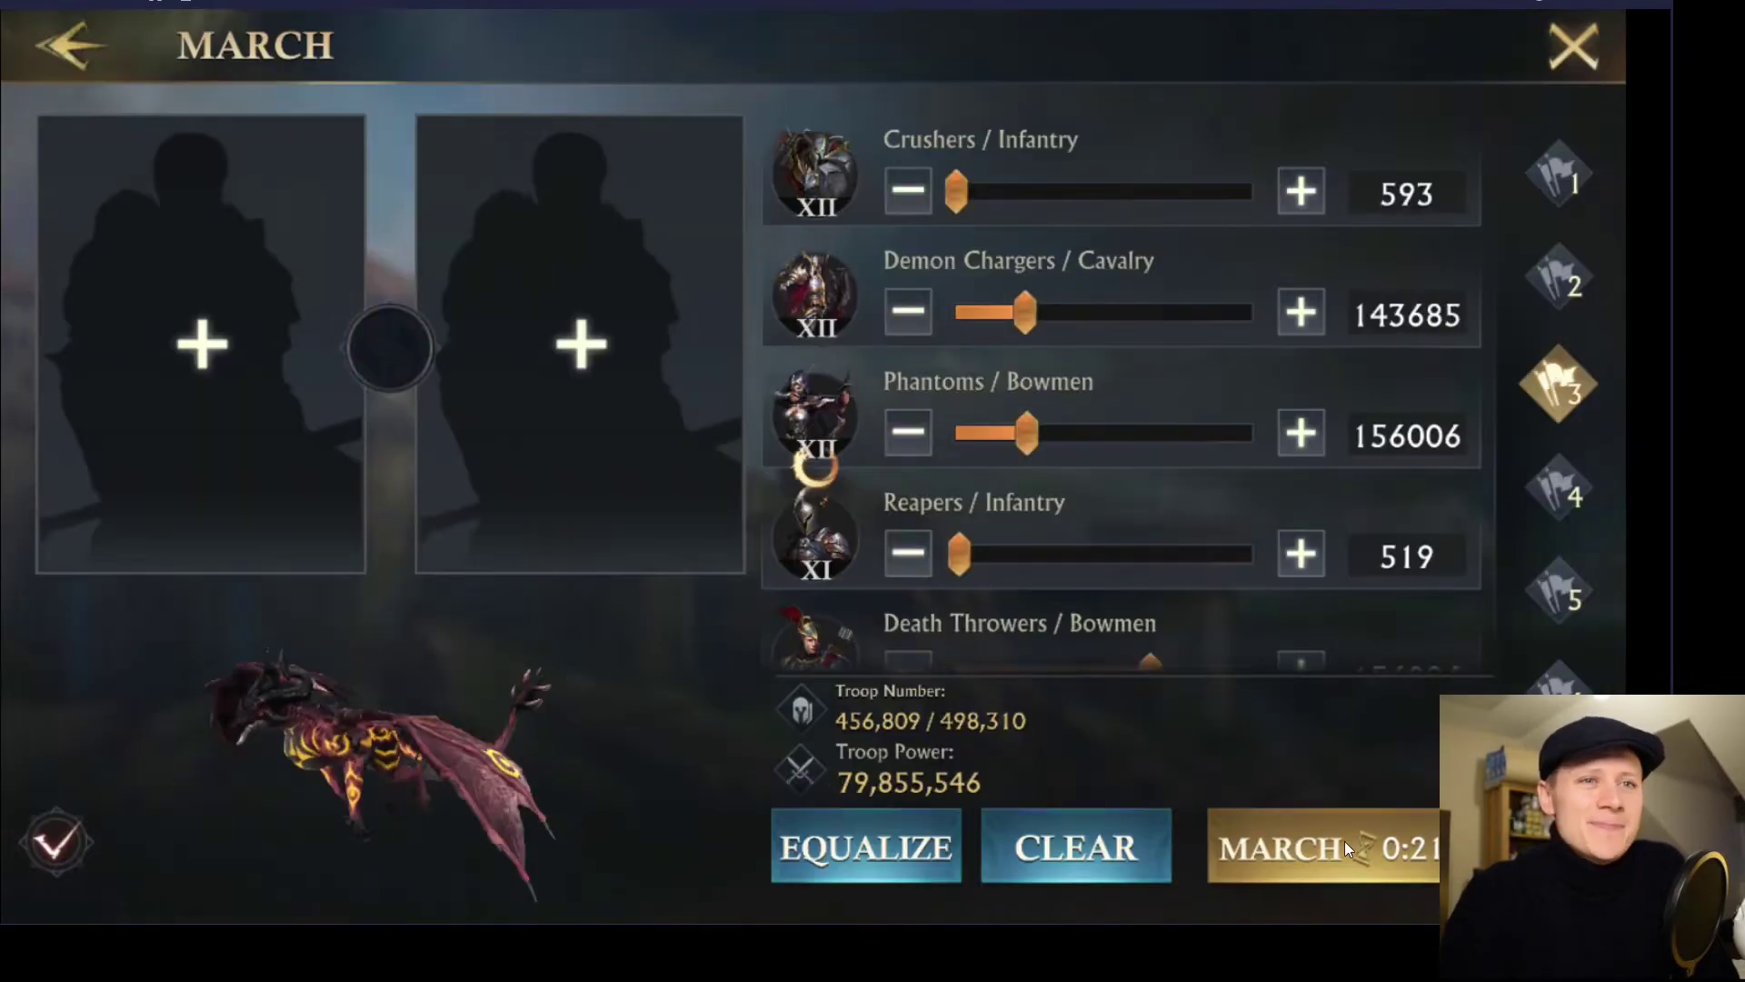
left_click(1345, 842)
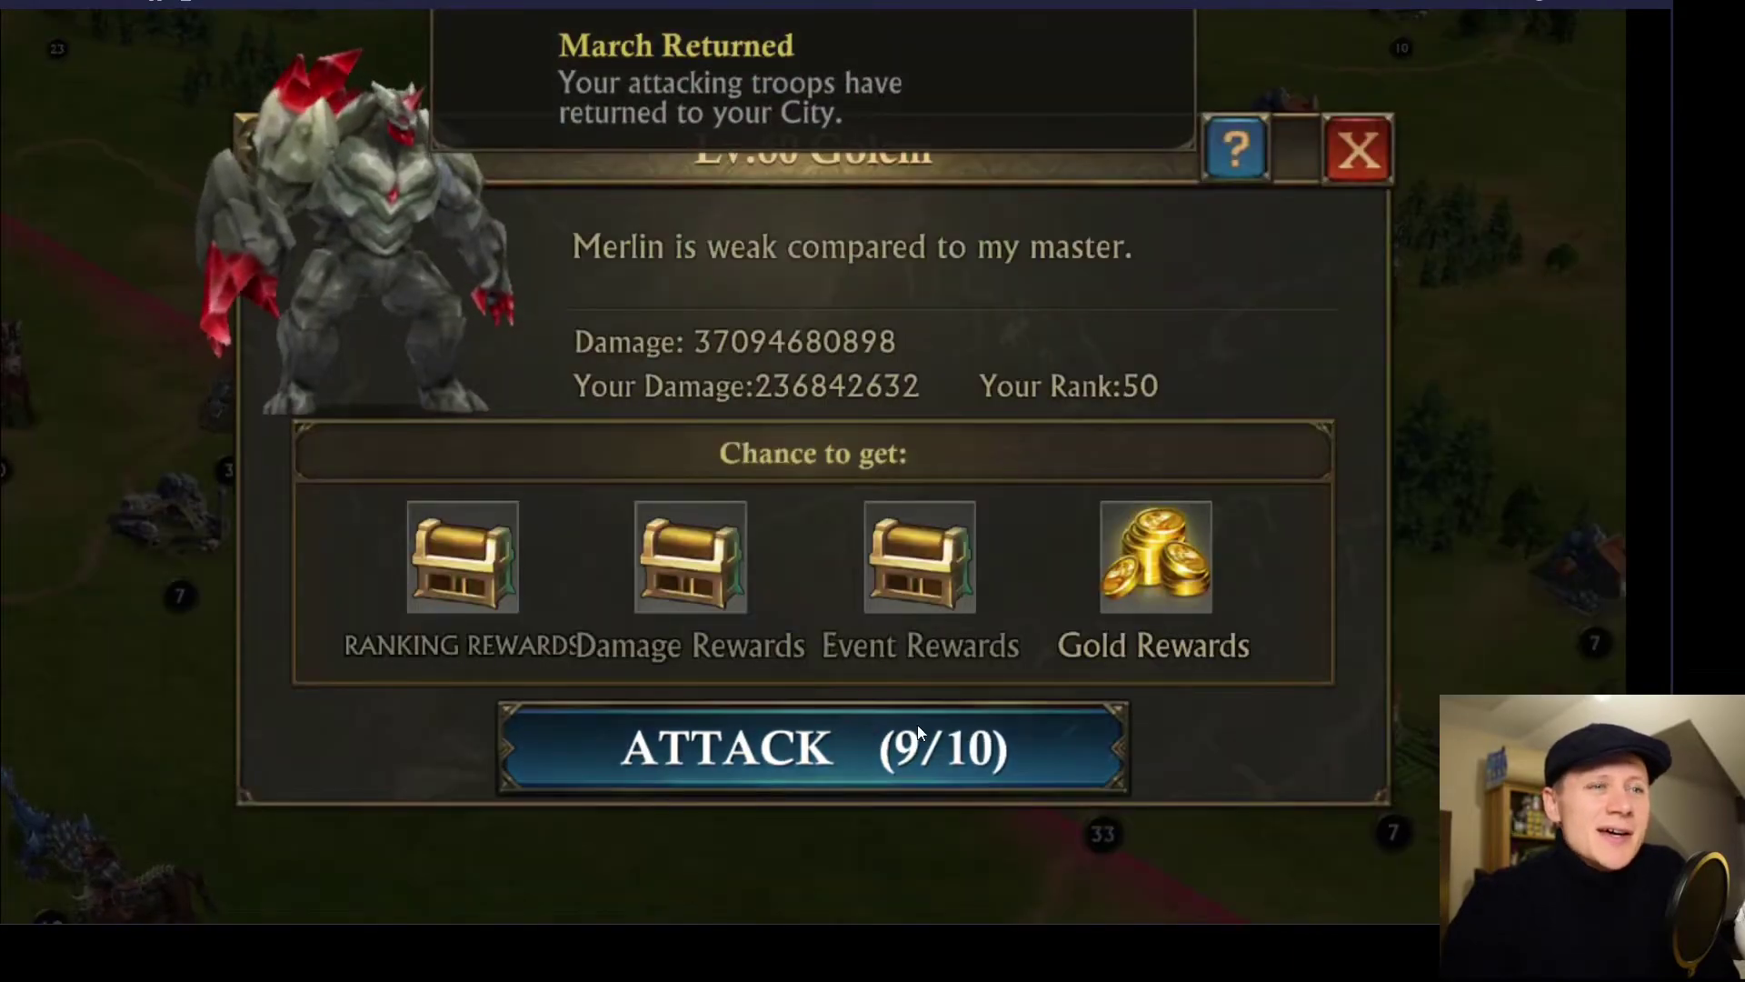
- Send formation 5's march against the golem
left_click(918, 724)
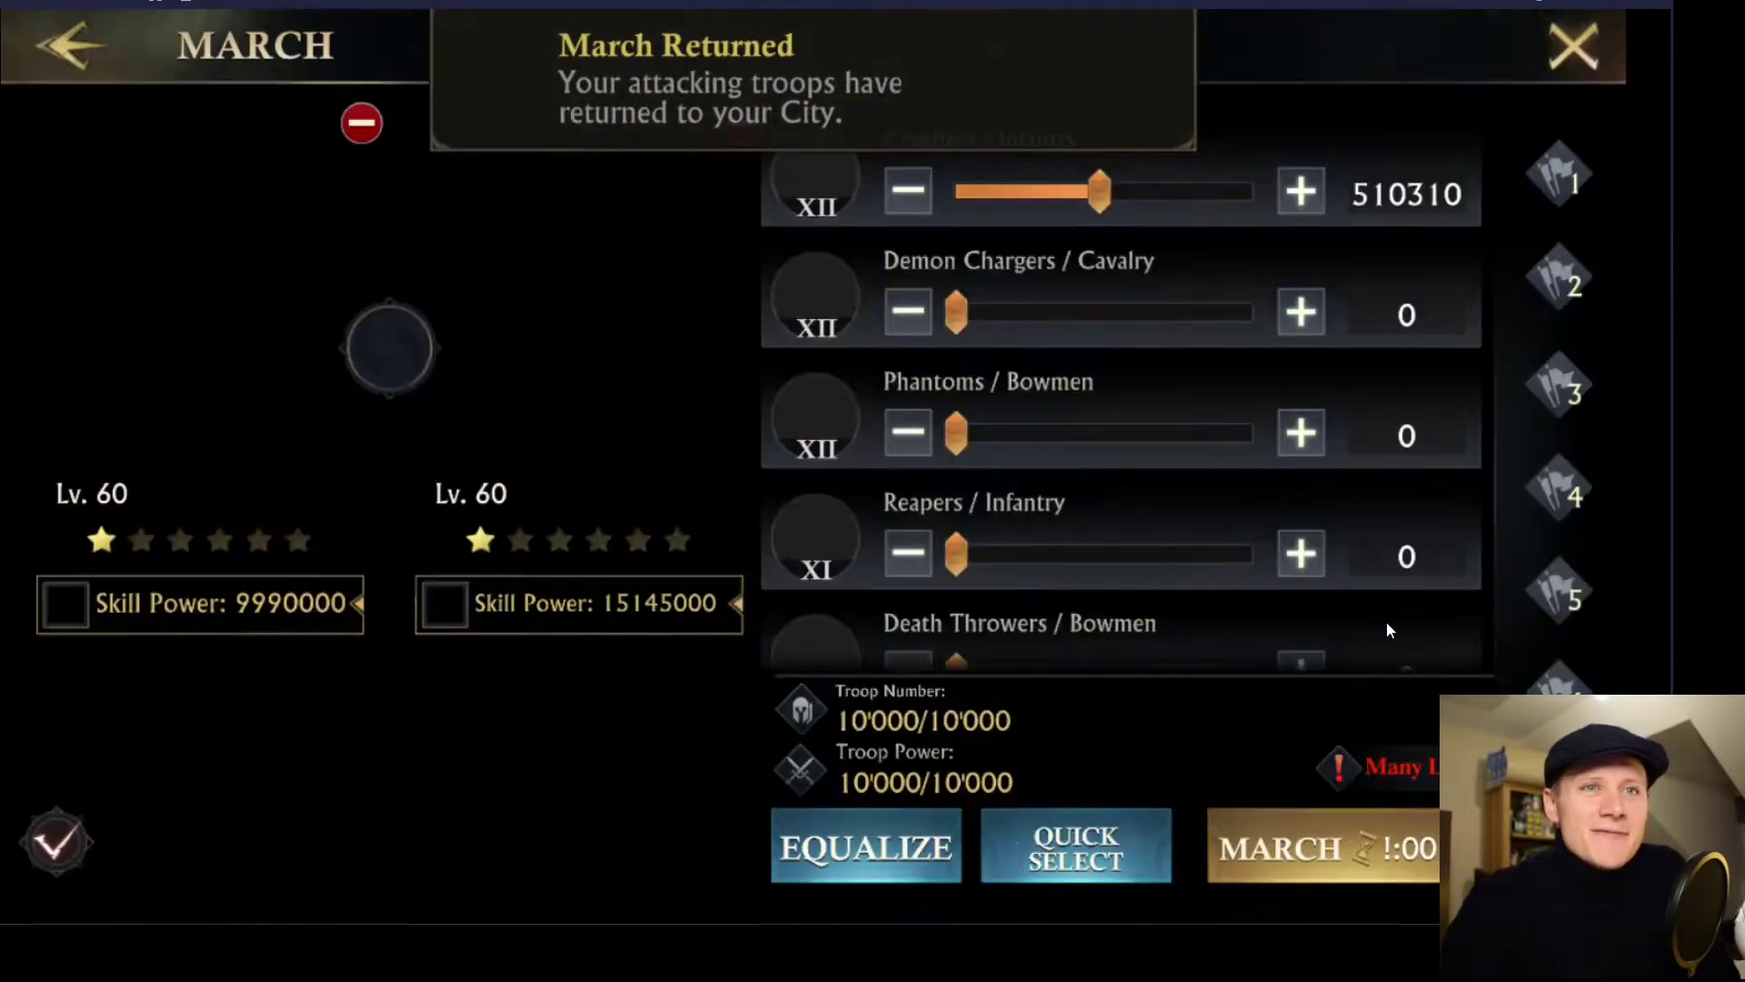
left_click(1565, 599)
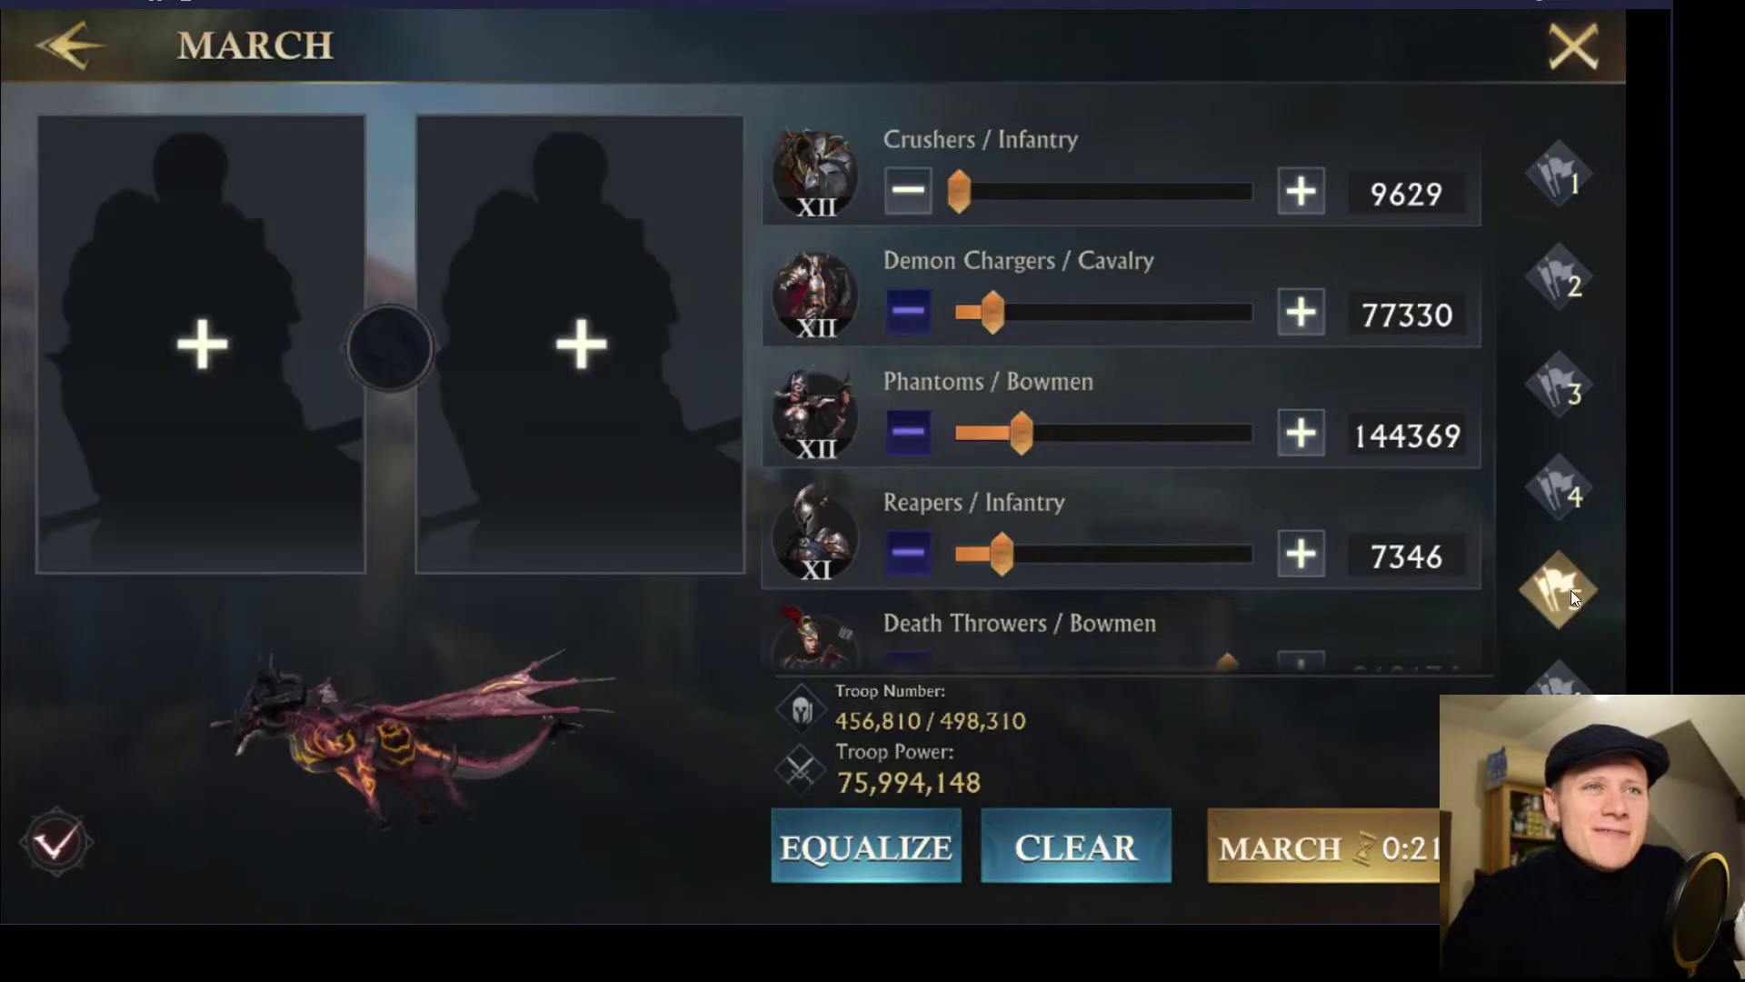
left_click(1363, 843)
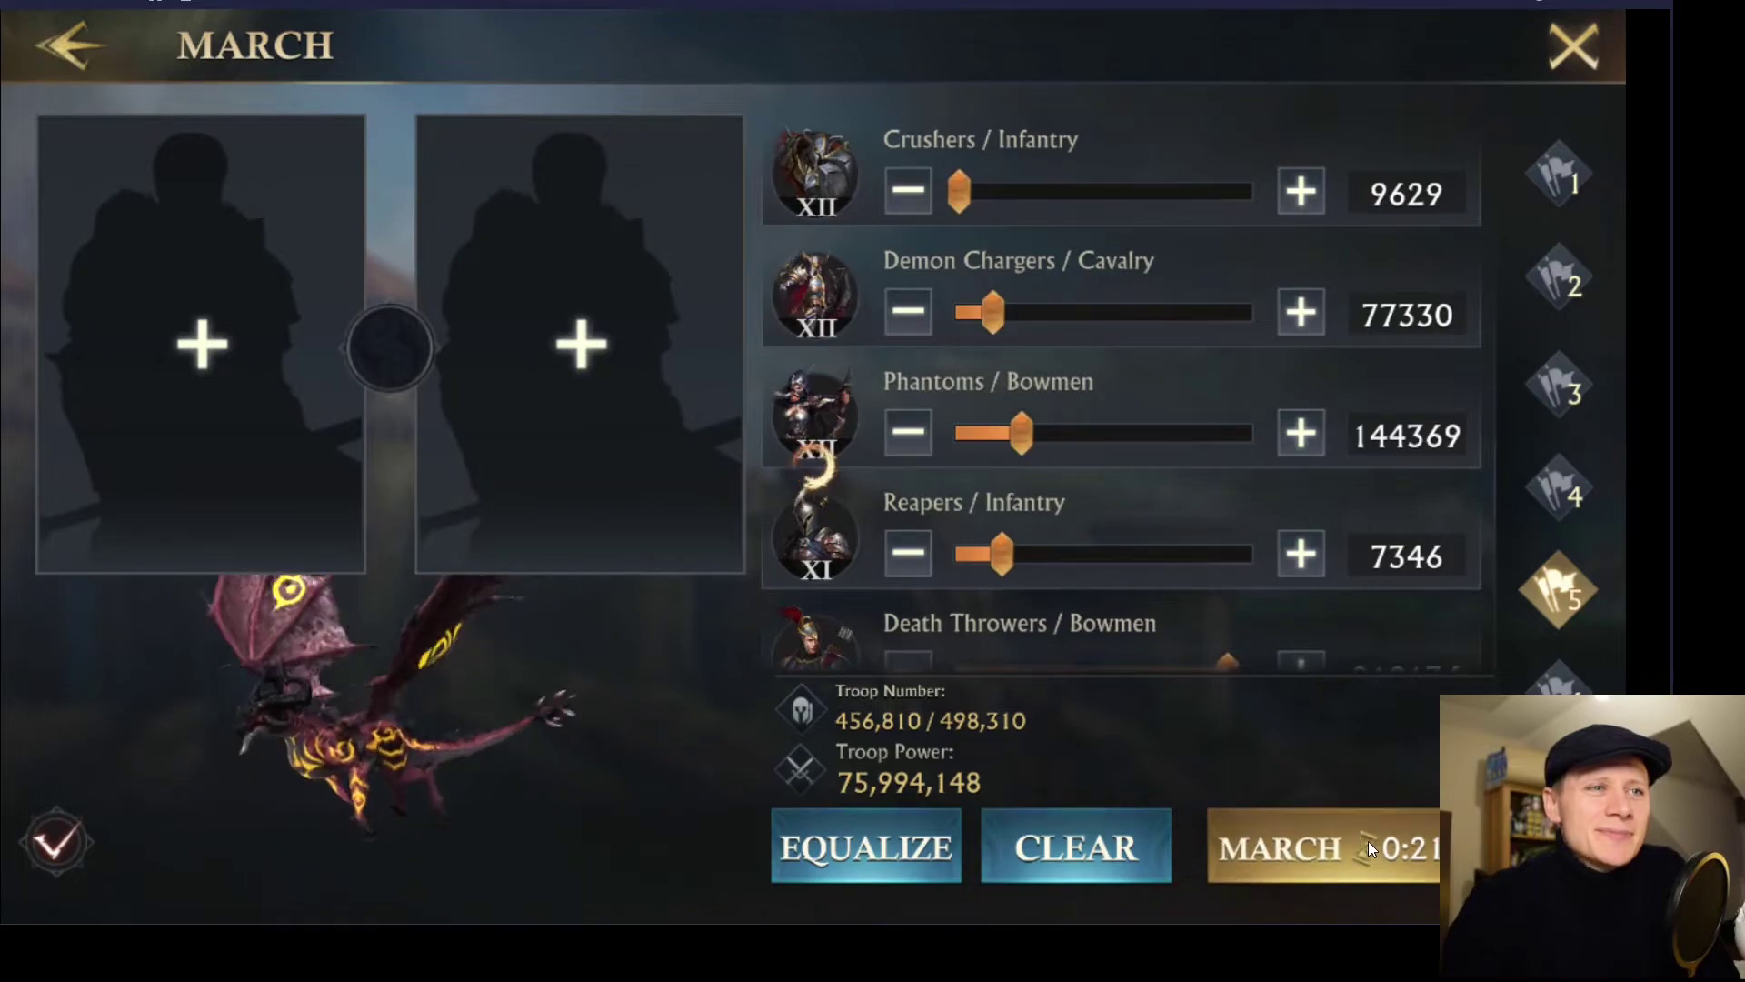
- Read both Golem Battle reports in War mail (26,712,858 and 25,828,204 damage), then return to the map
left_click(1346, 885)
left_click(110, 271)
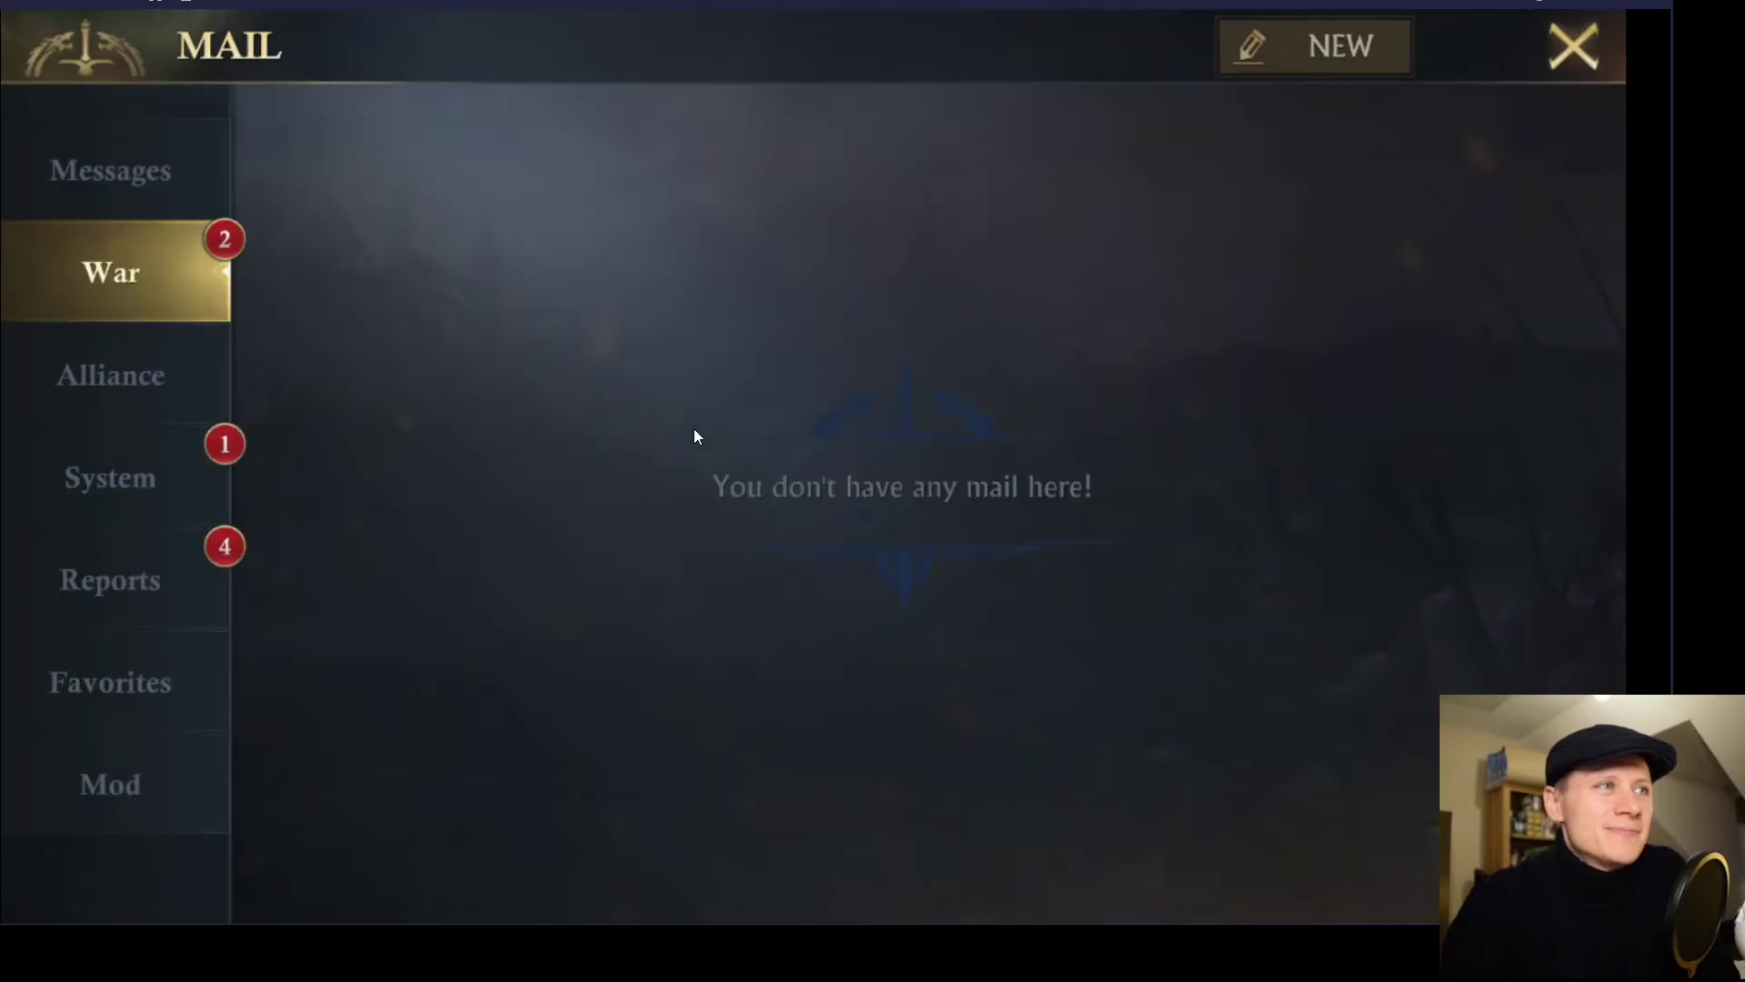
left_click(780, 329)
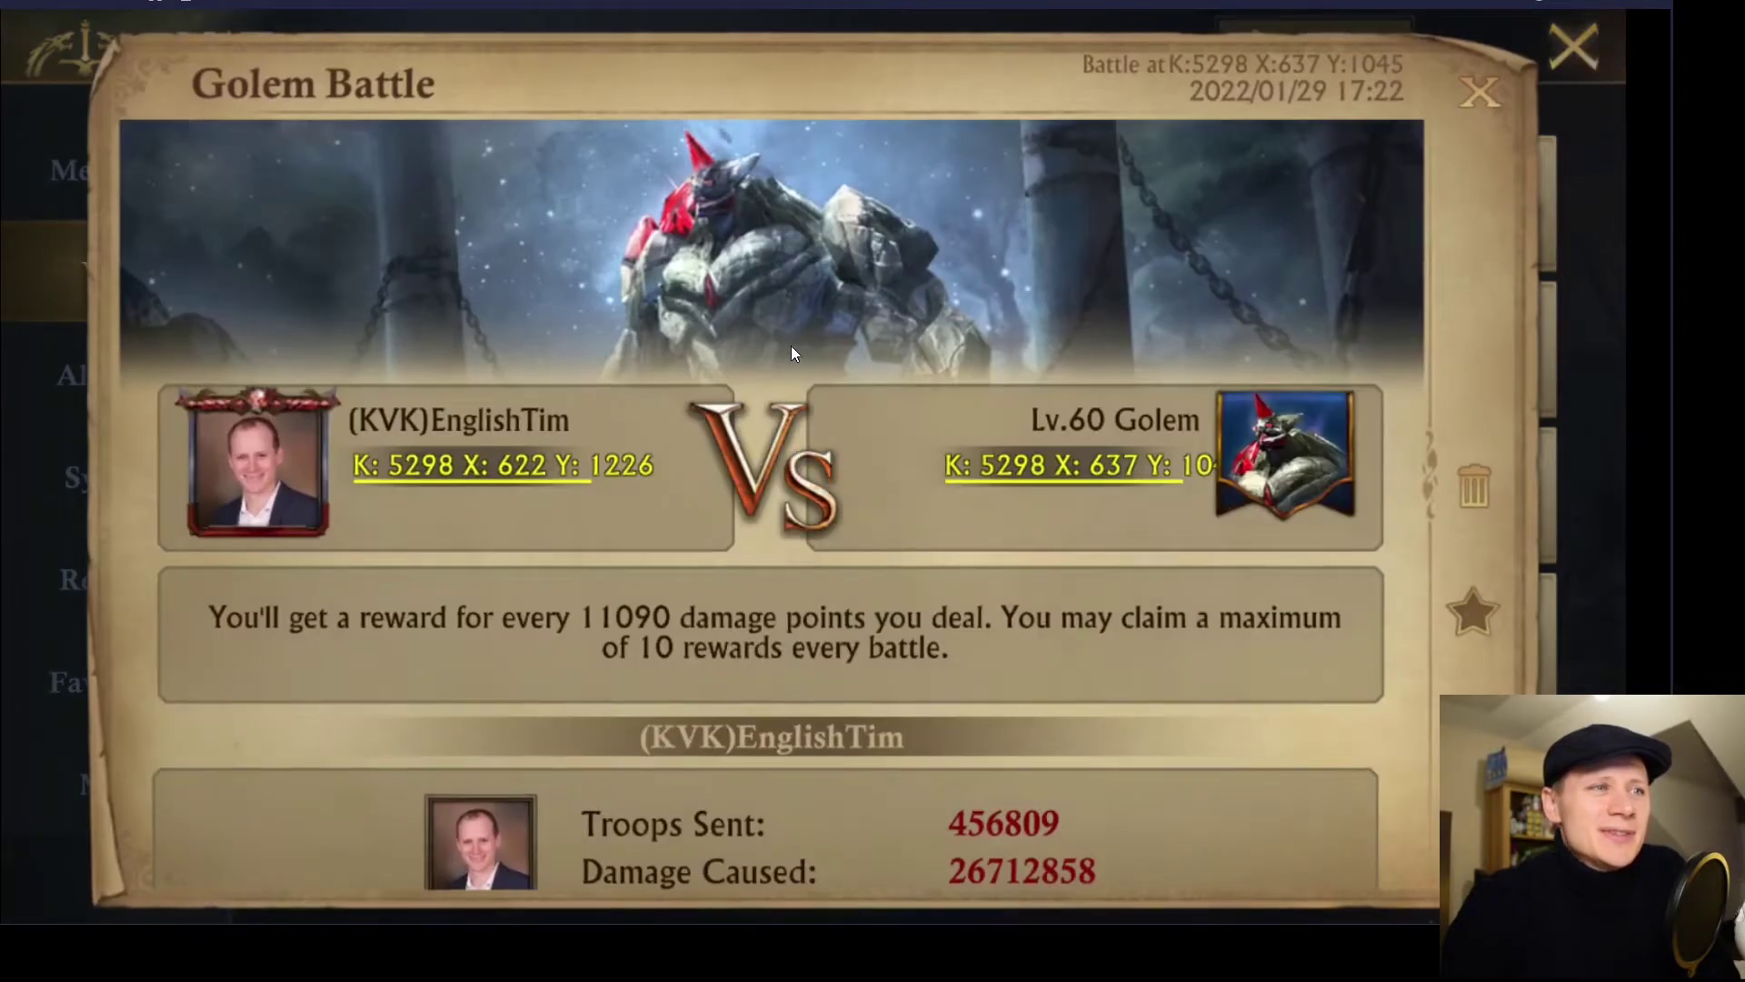
scroll(903, 599, "down", 3)
scroll(916, 261, "down", 1)
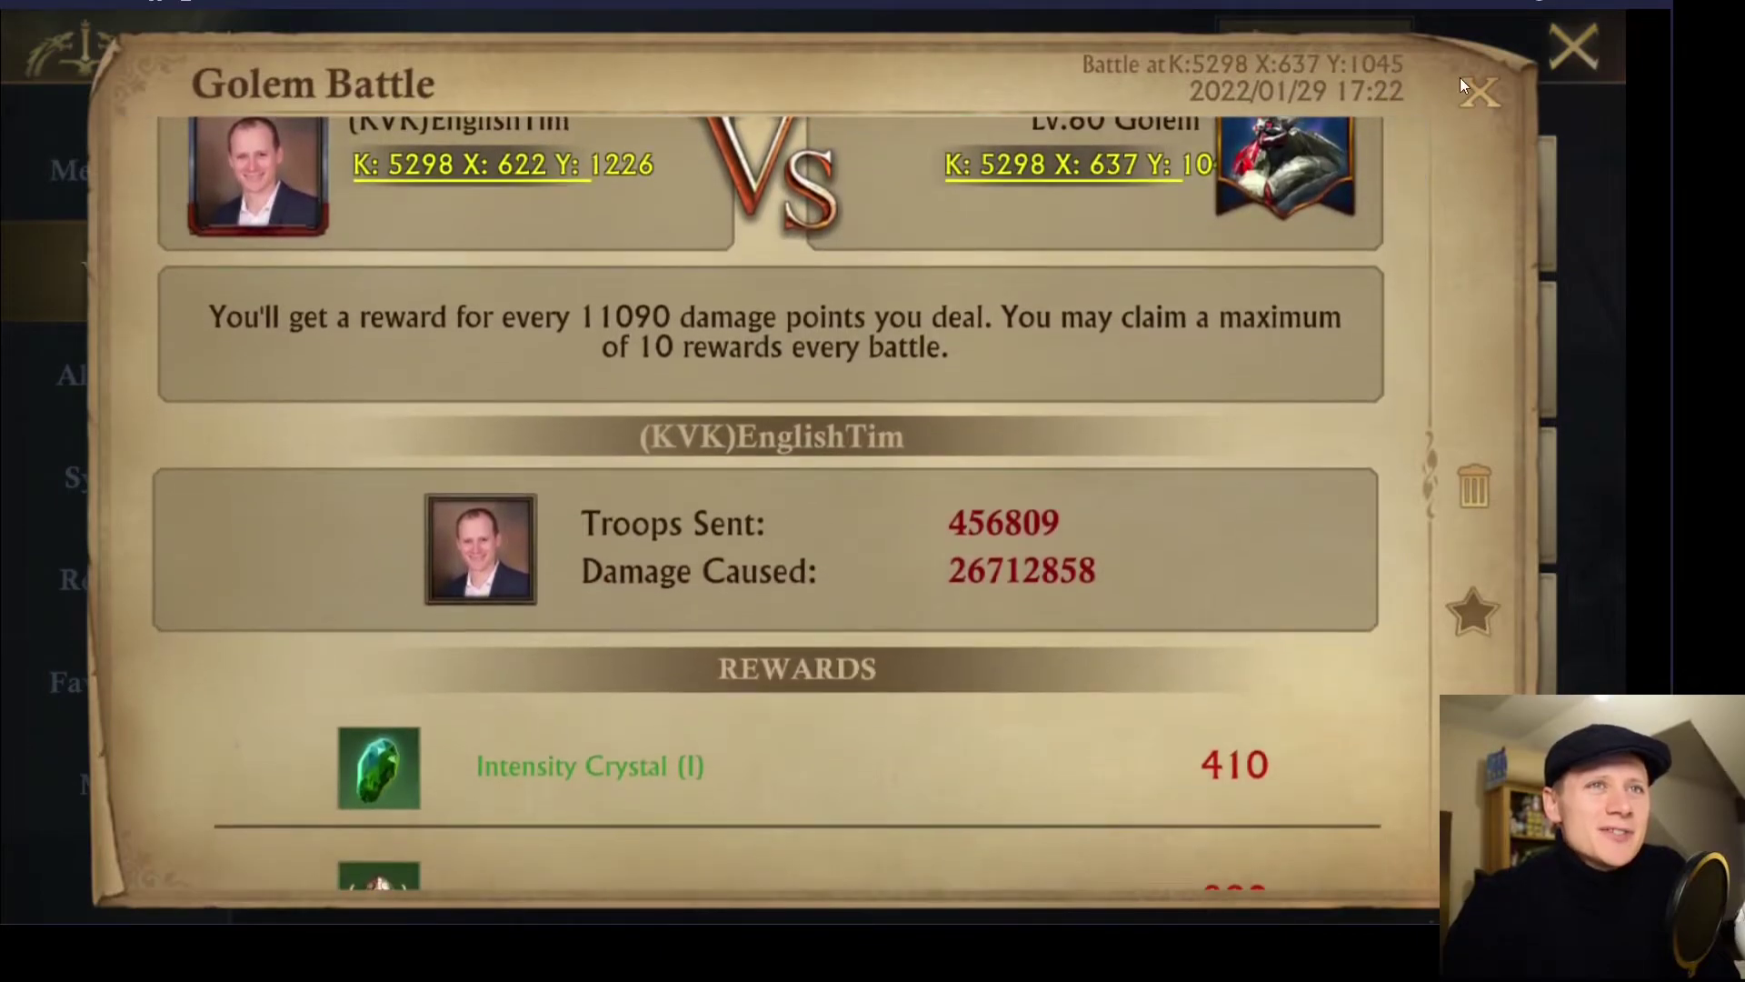
left_click(1480, 90)
left_click(802, 227)
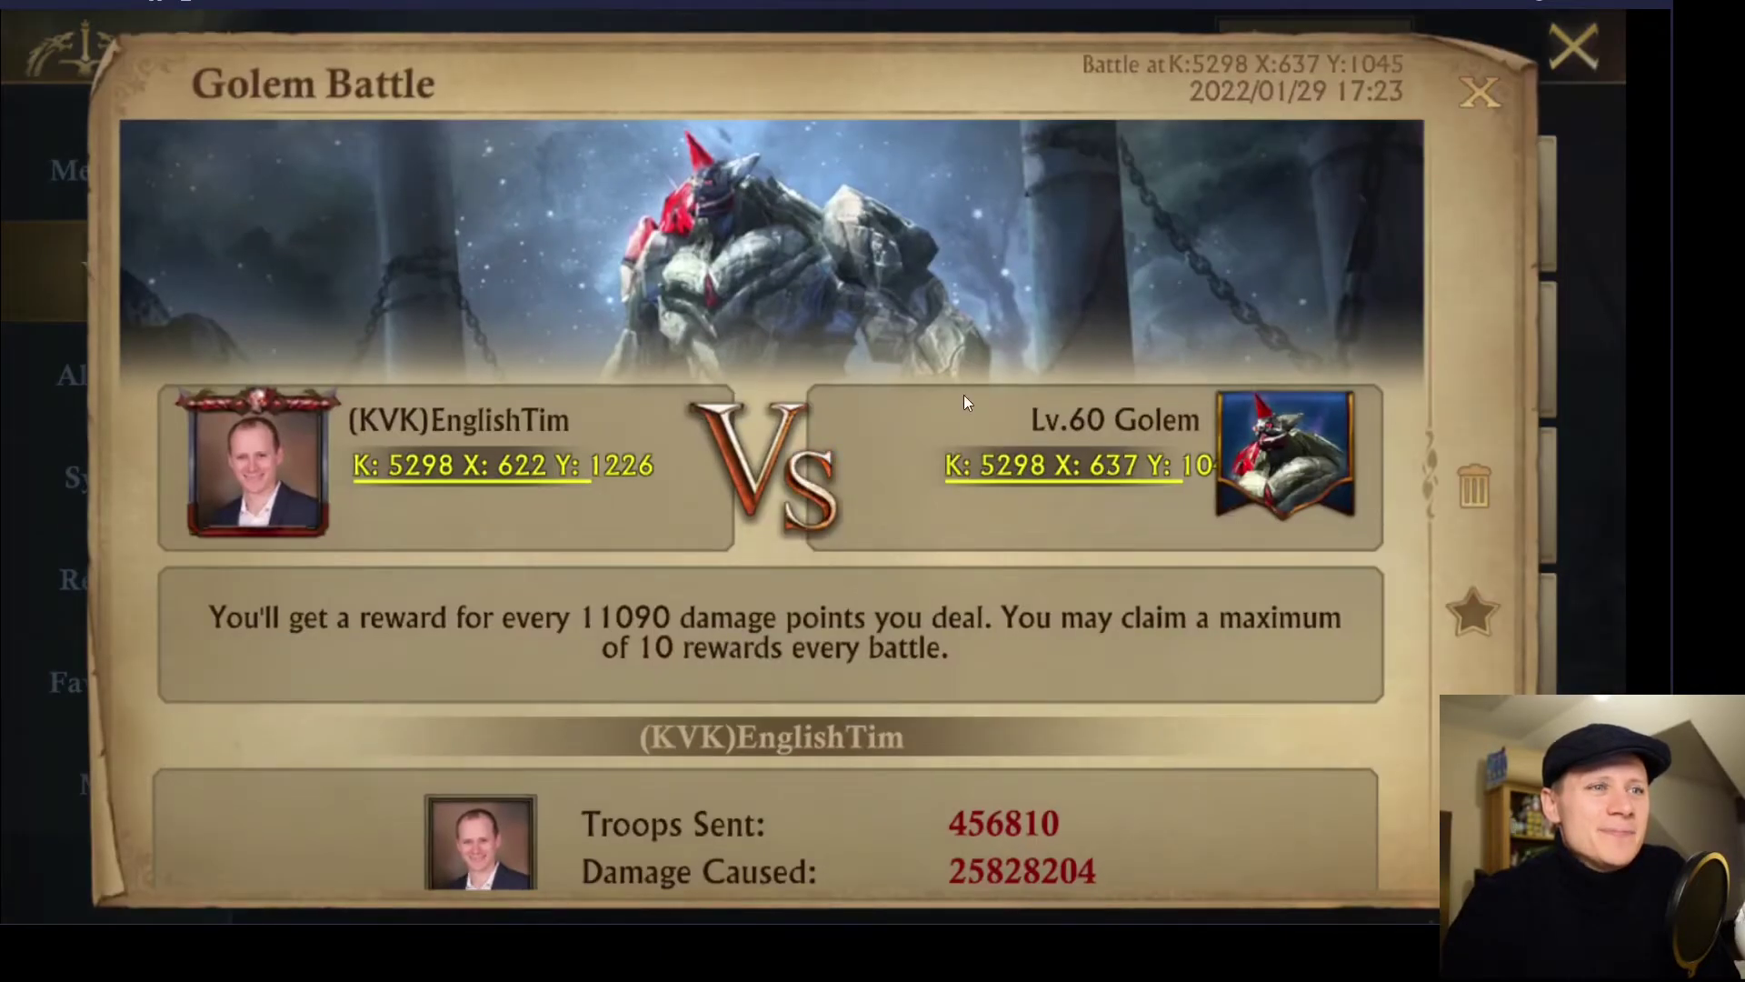
scroll(961, 410, "down", 2)
scroll(958, 221, "down", 1)
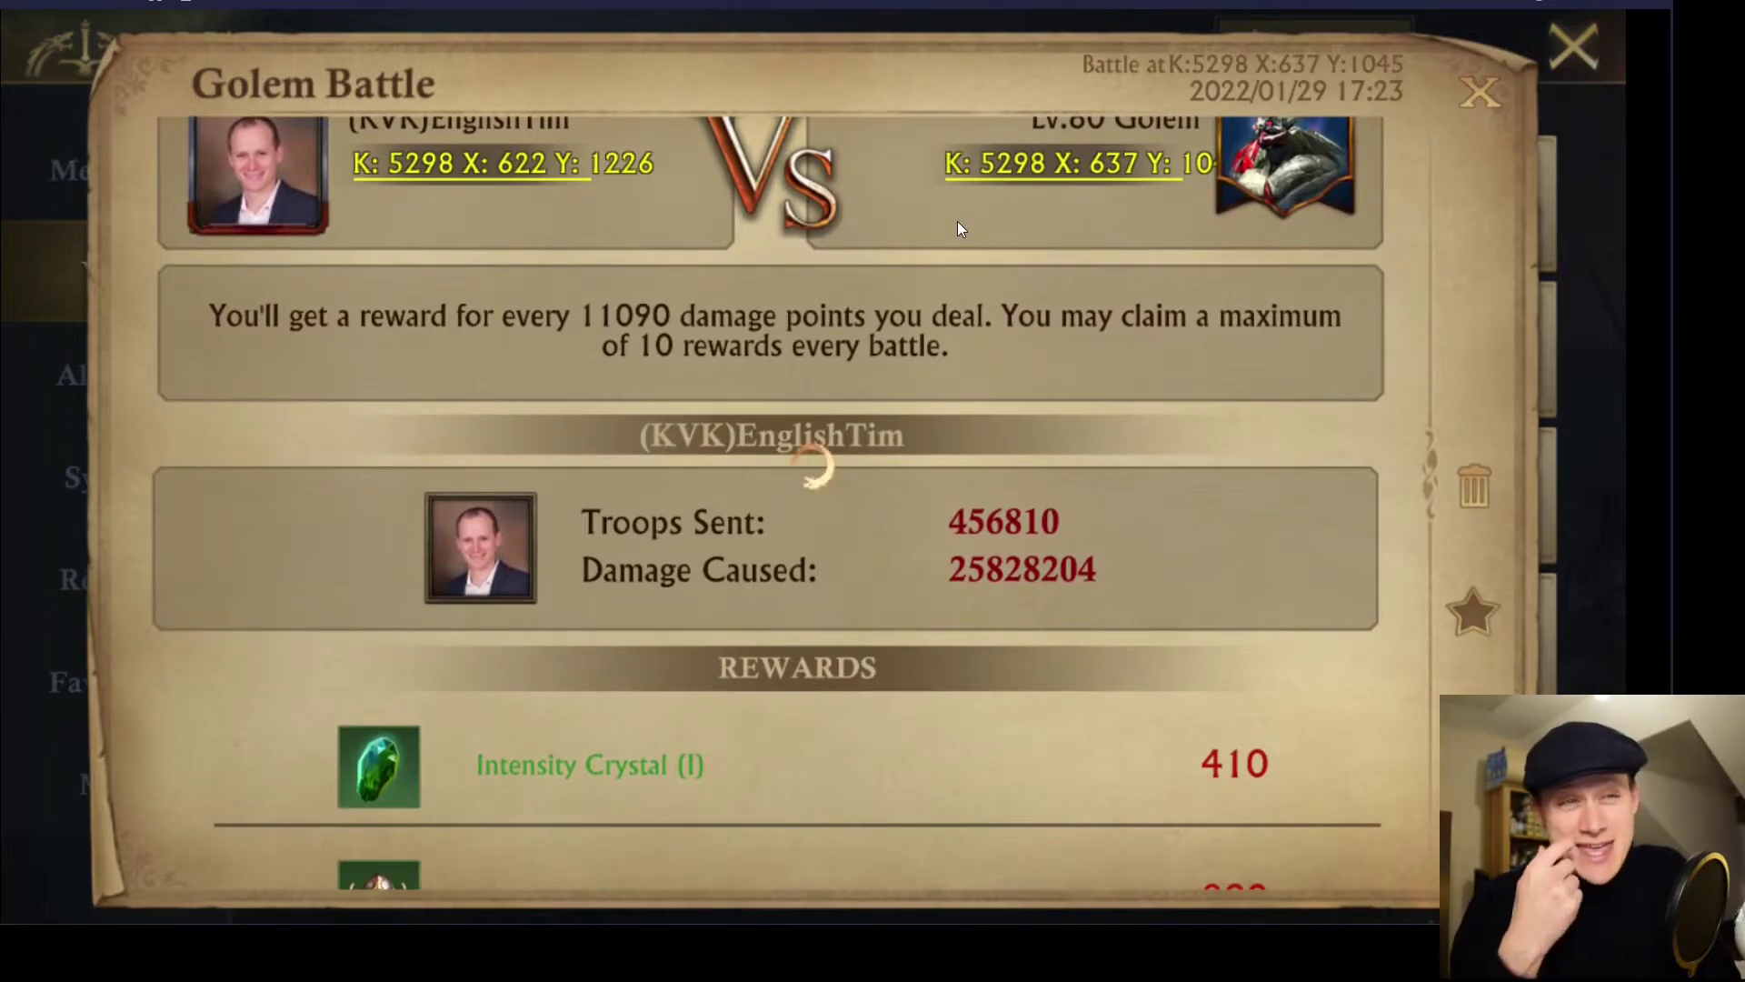
left_click(1481, 90)
left_click(1571, 51)
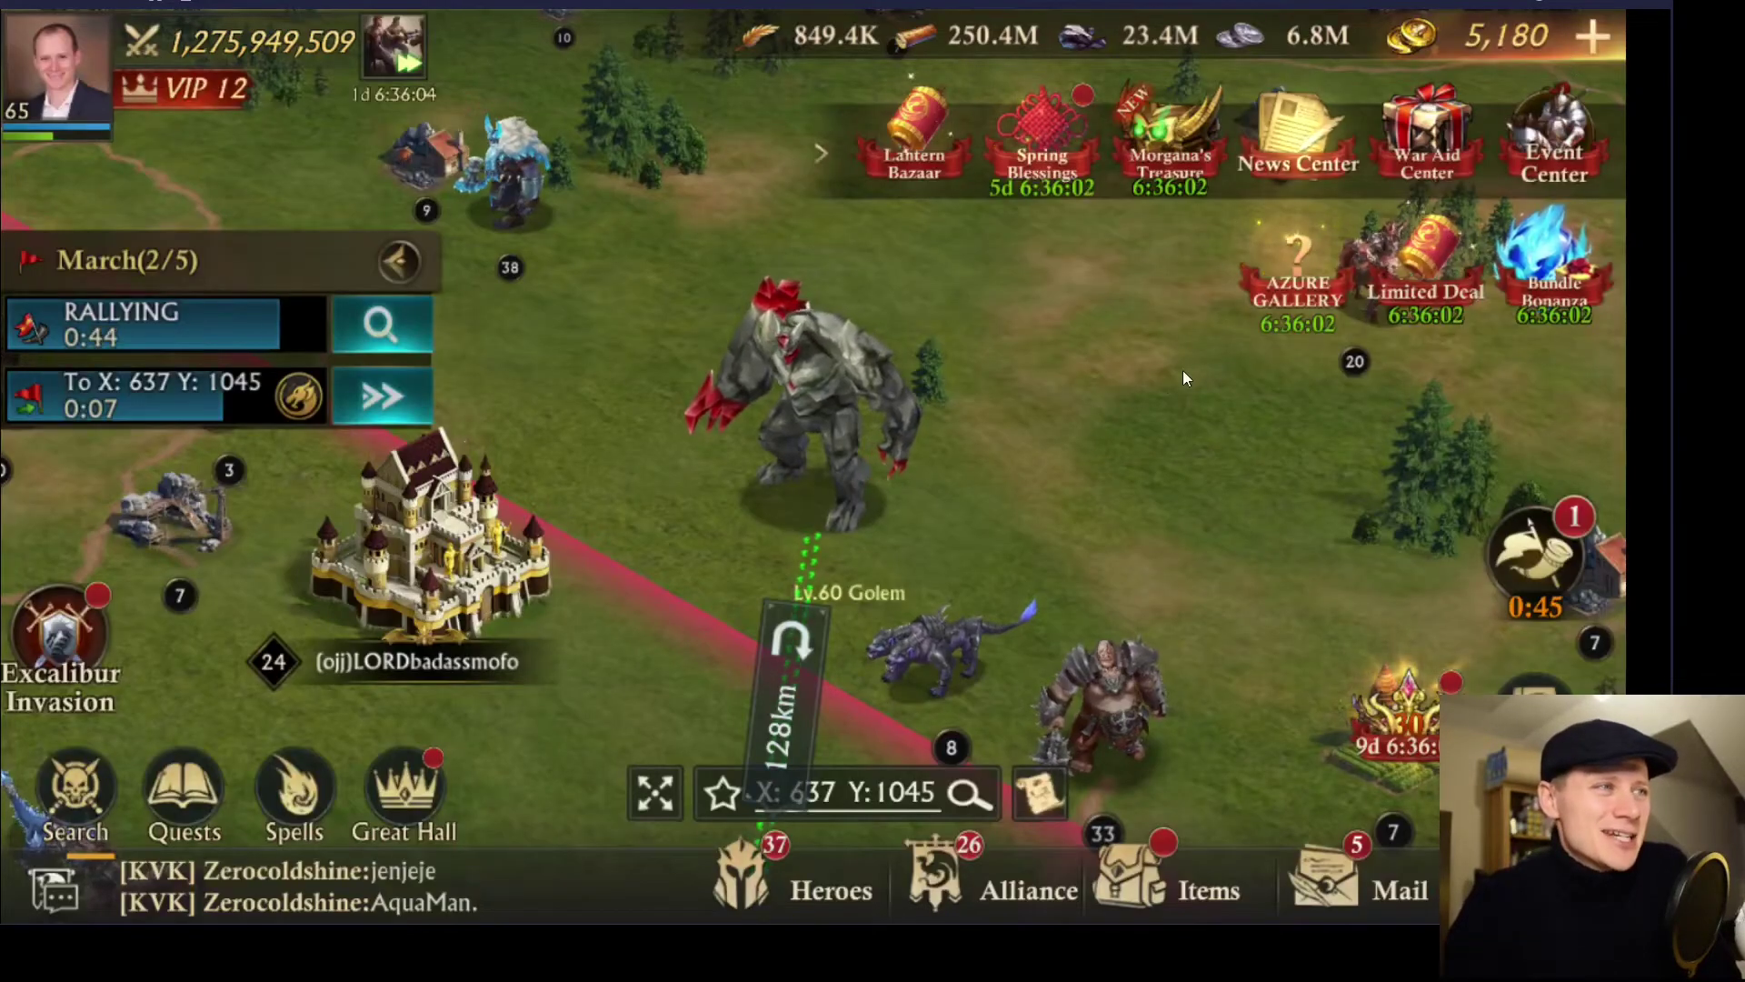
- Check the golem's info, then open the newest Golem Battle mail showing 26,779,363 damage
left_click(855, 487)
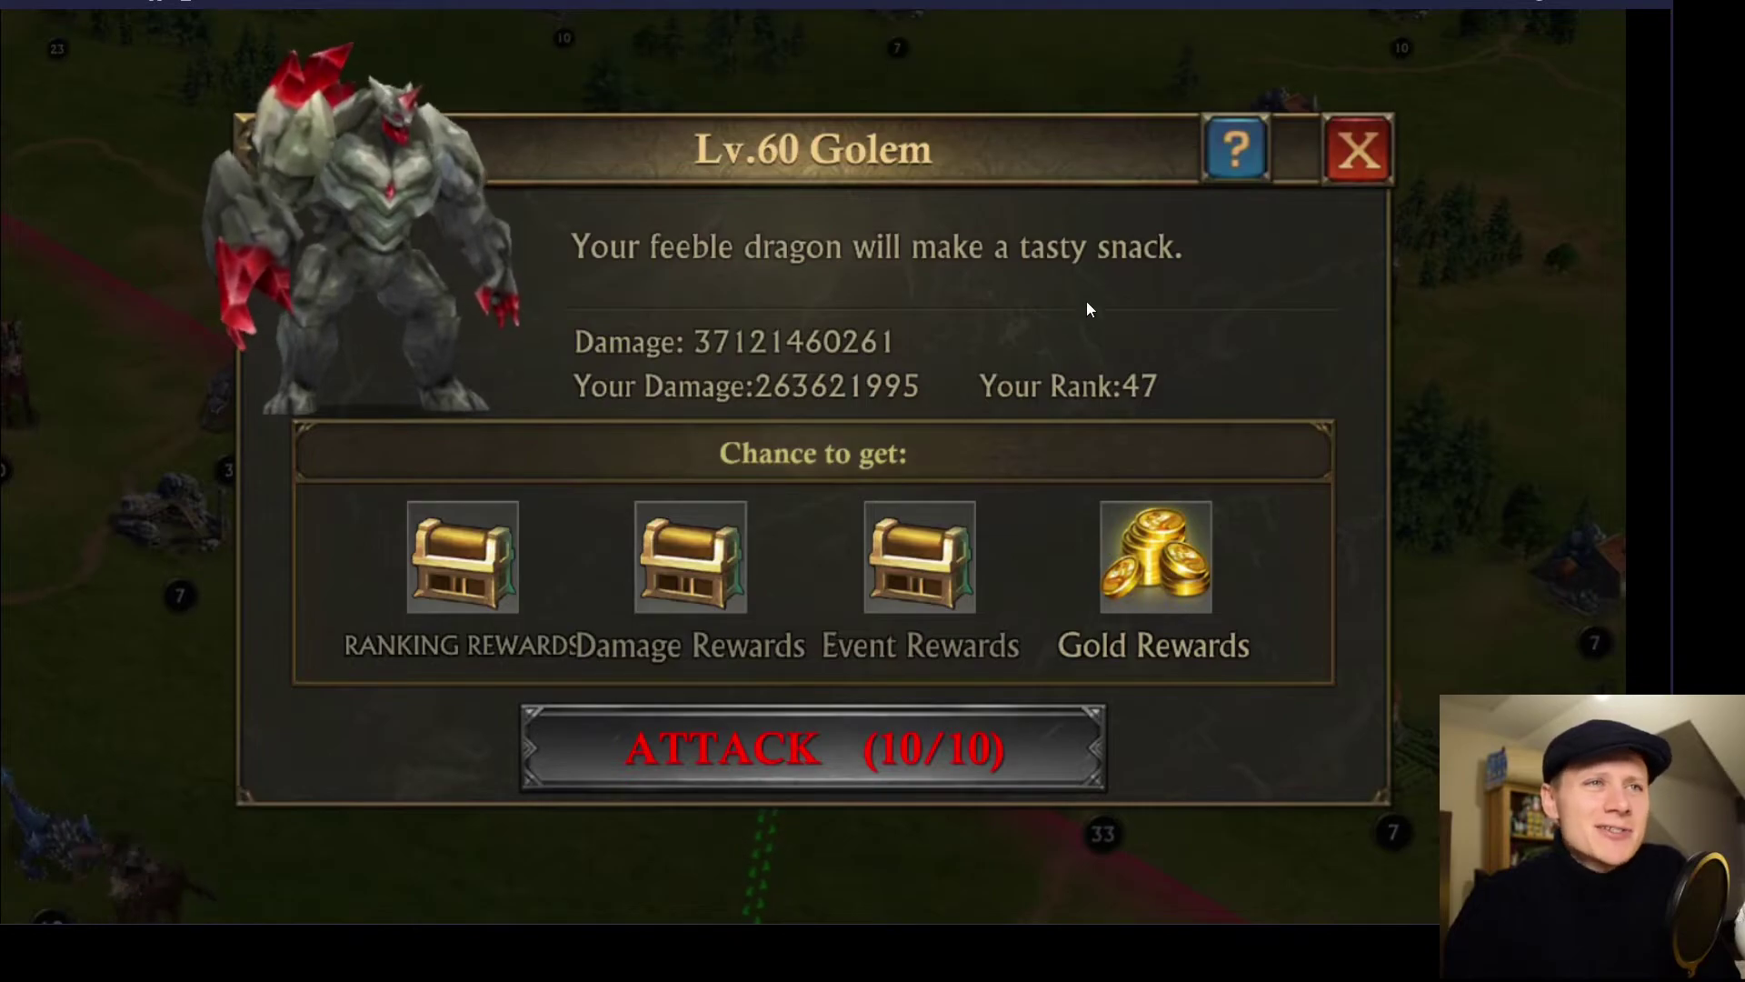
left_click(1349, 162)
left_click(1297, 888)
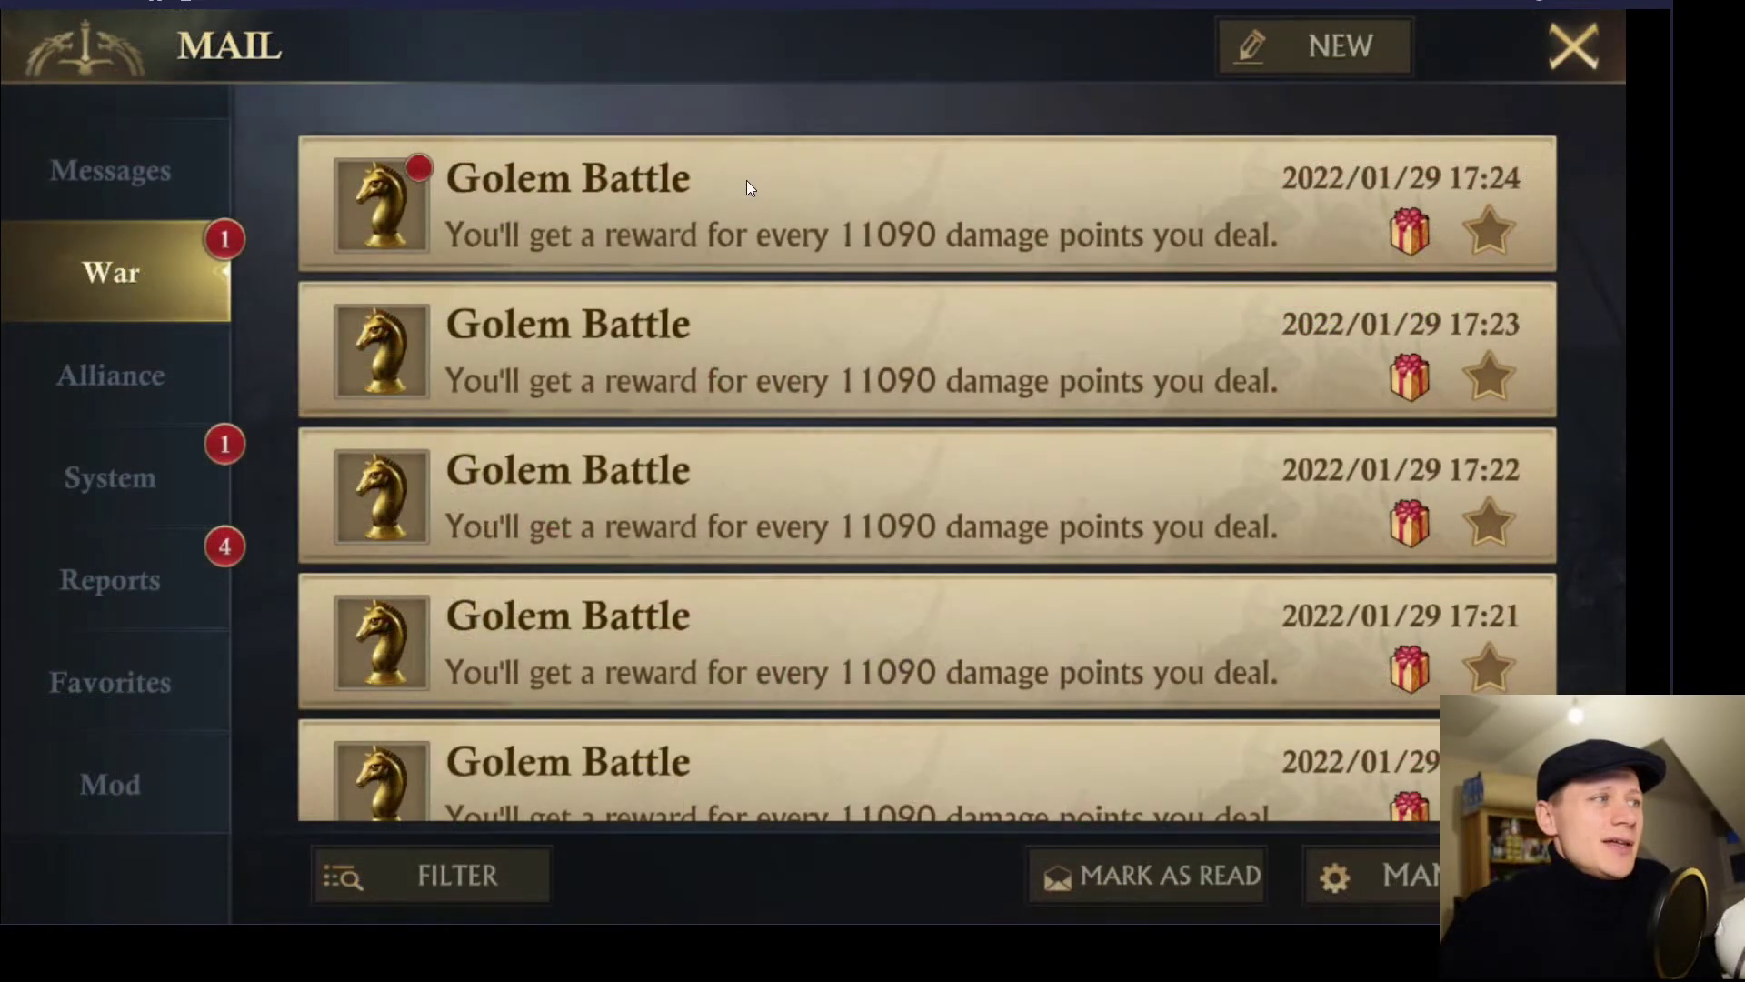
left_click(746, 180)
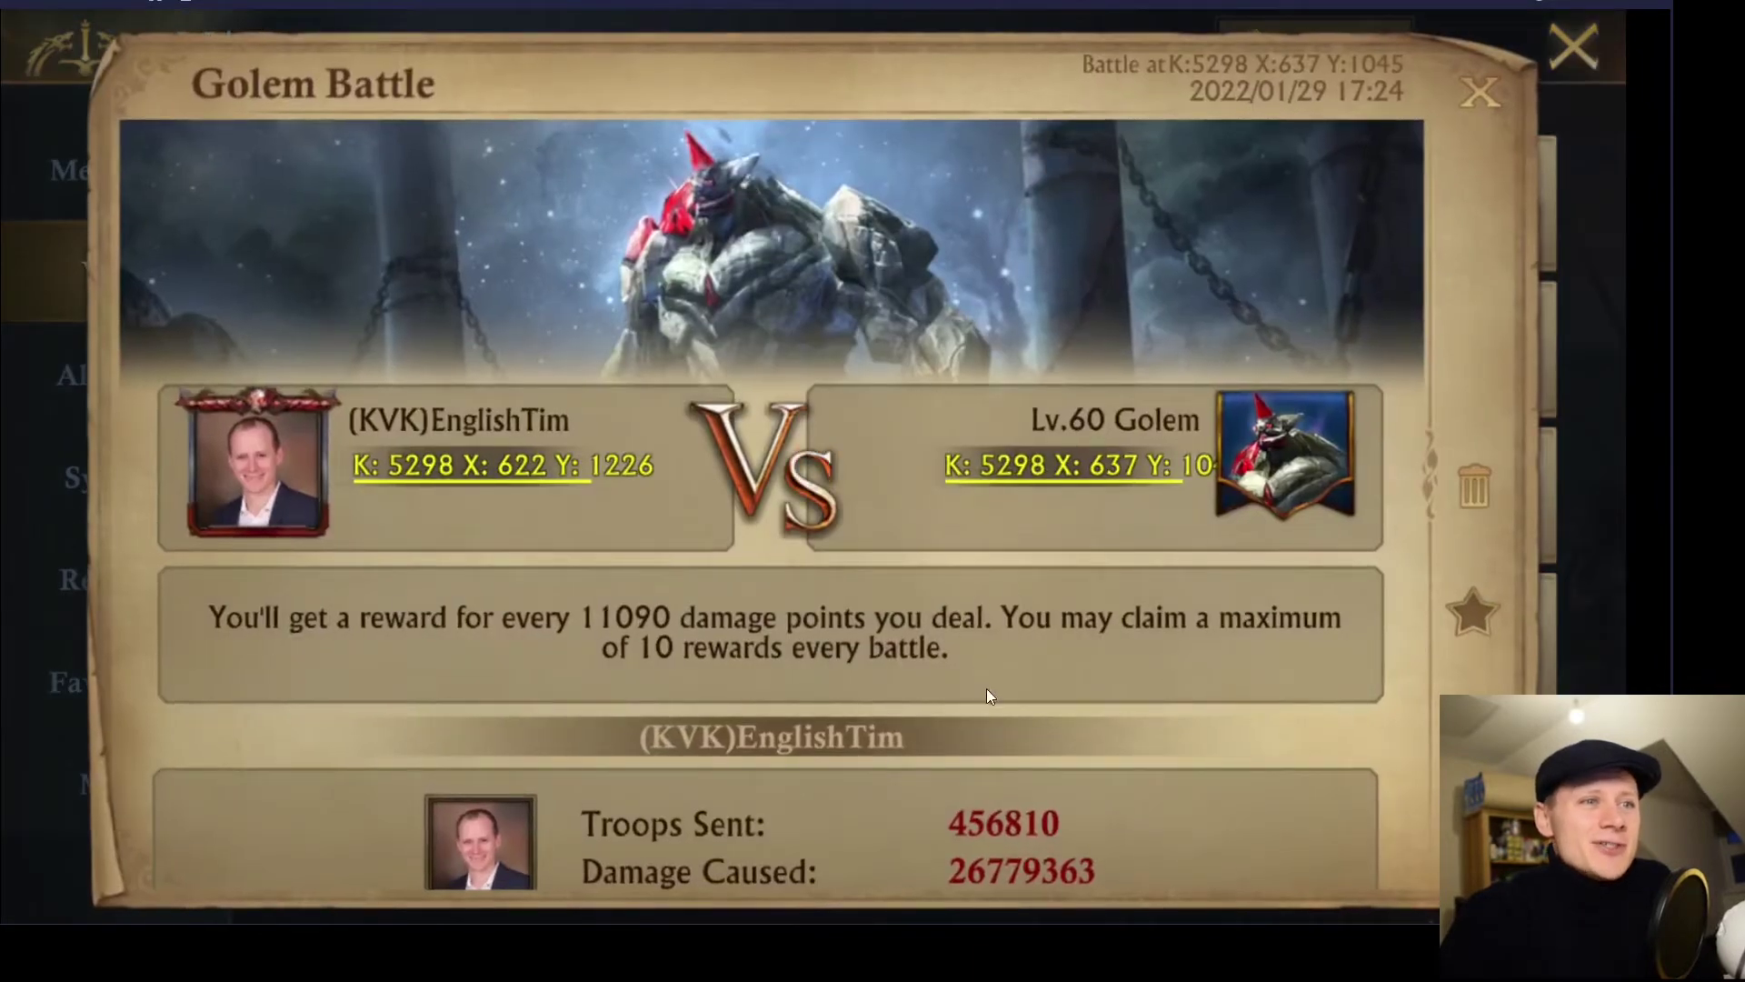
scroll(986, 689, "down", 5)
scroll(975, 492, "down", 3)
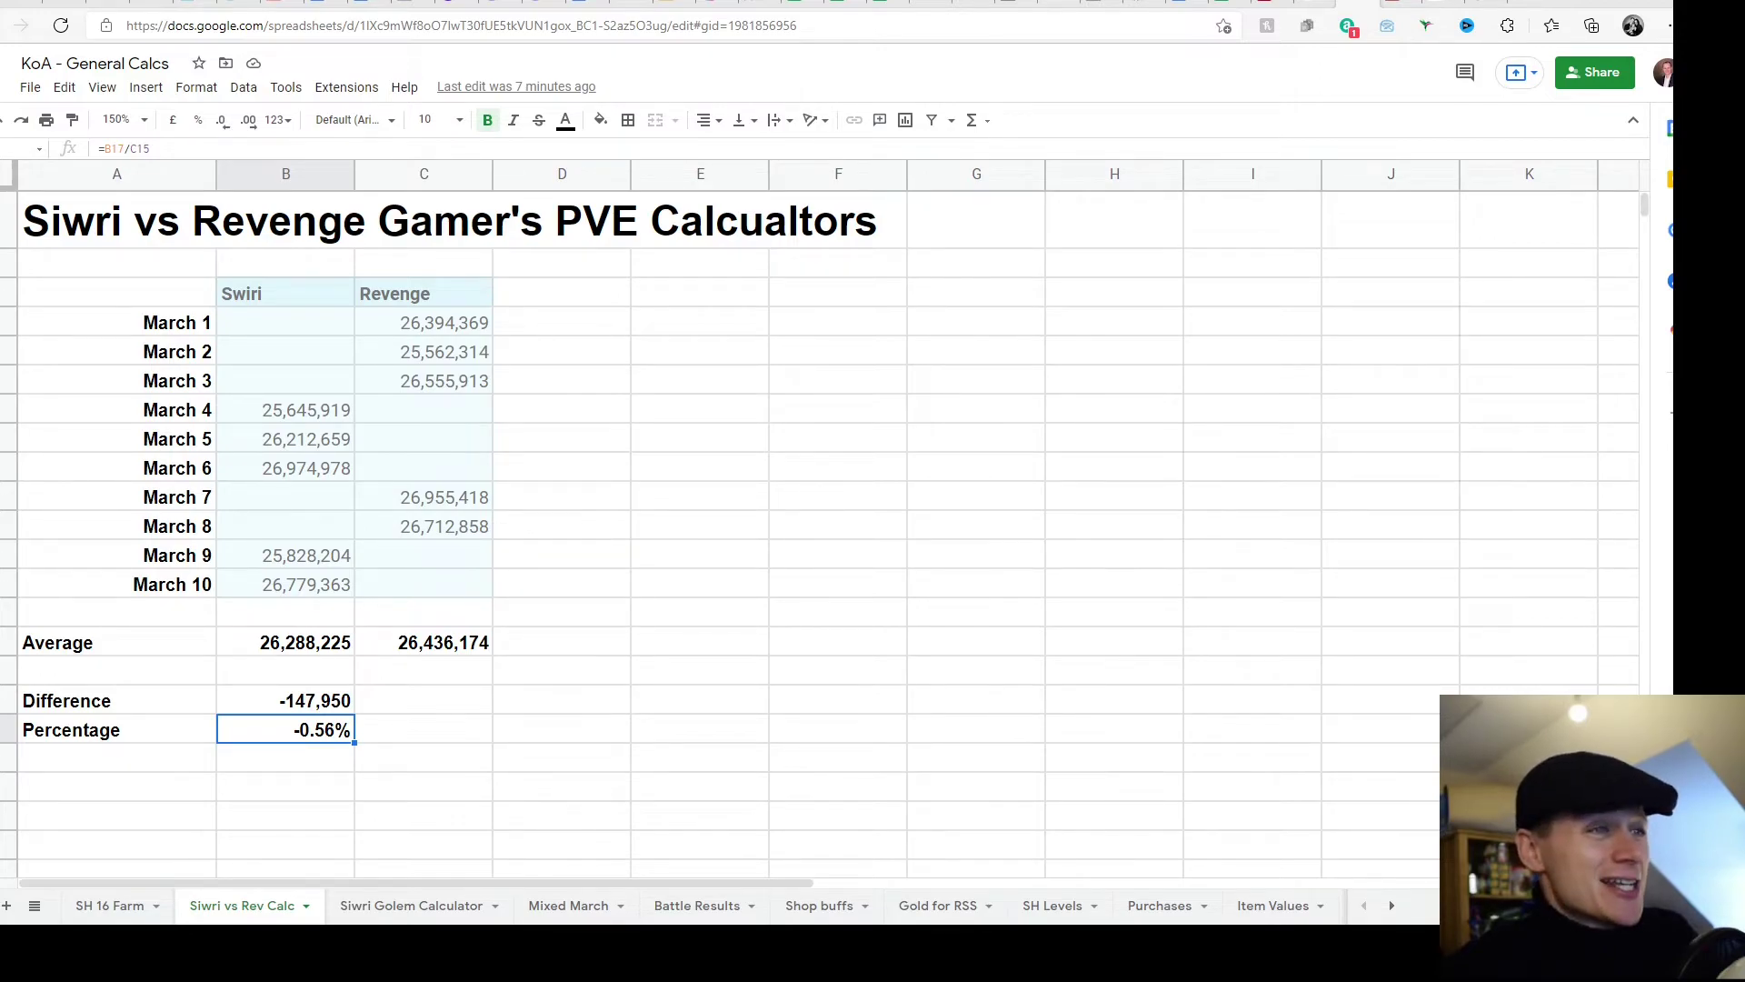
left_click(1252, 643)
left_click_drag(259, 293, 279, 586)
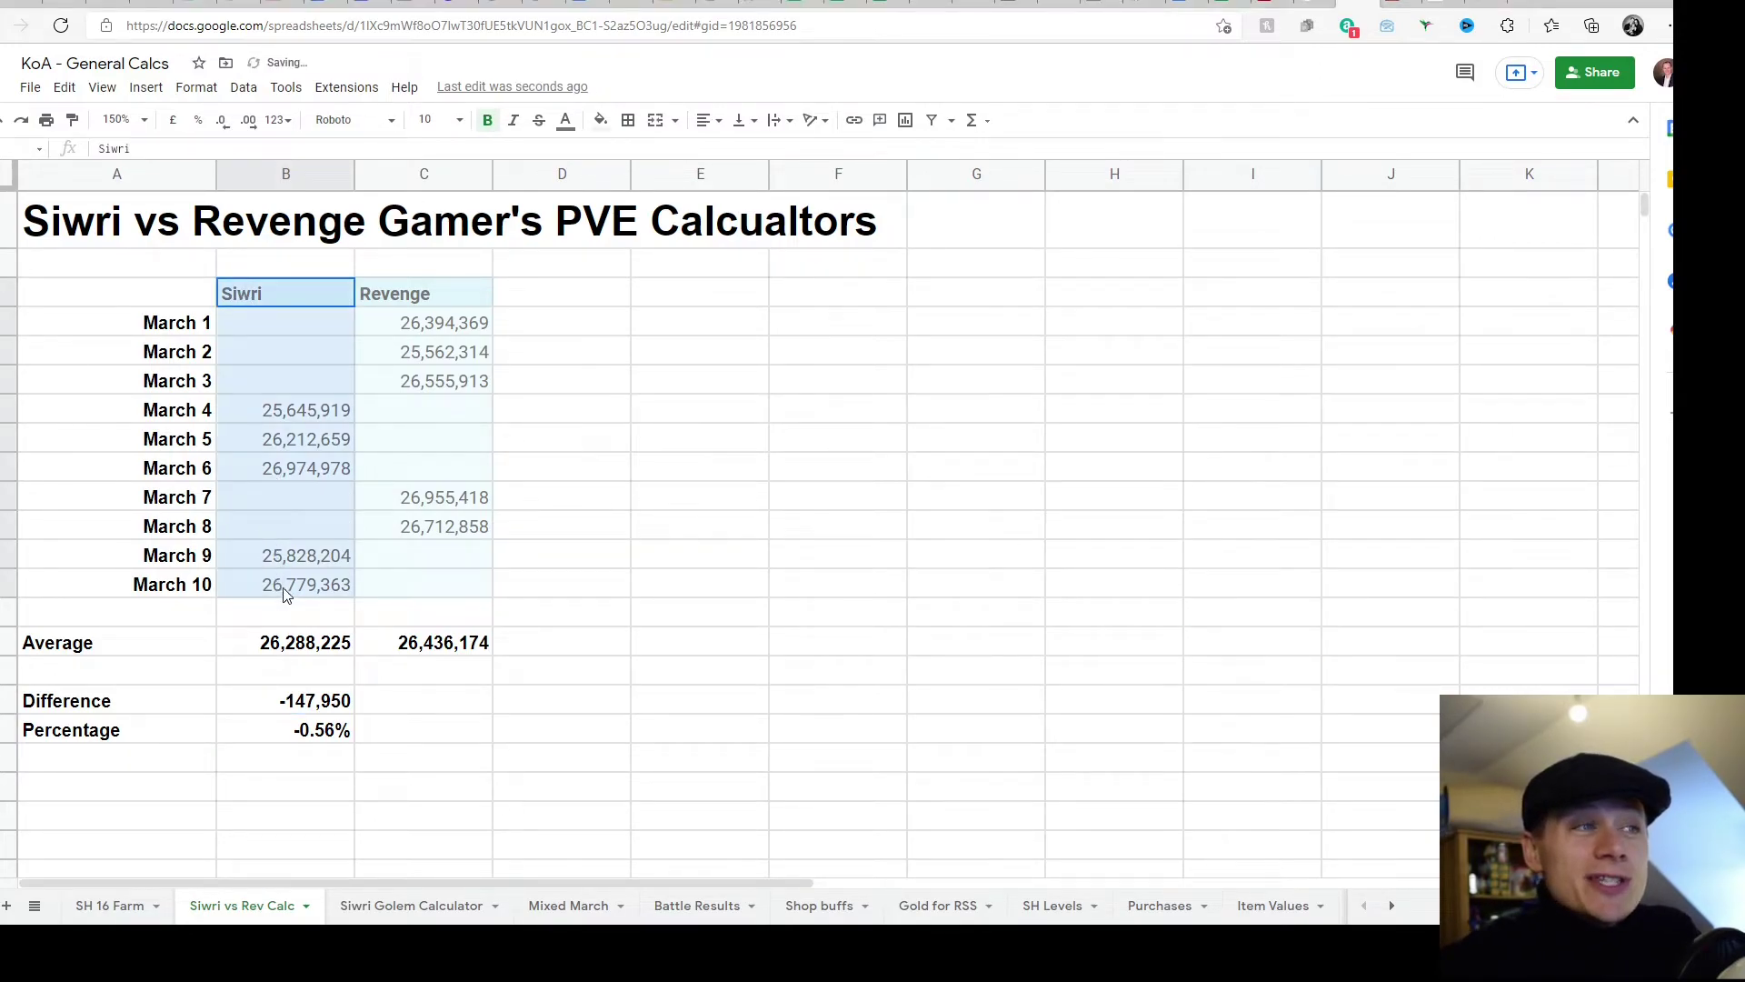
left_click_drag(396, 294, 439, 591)
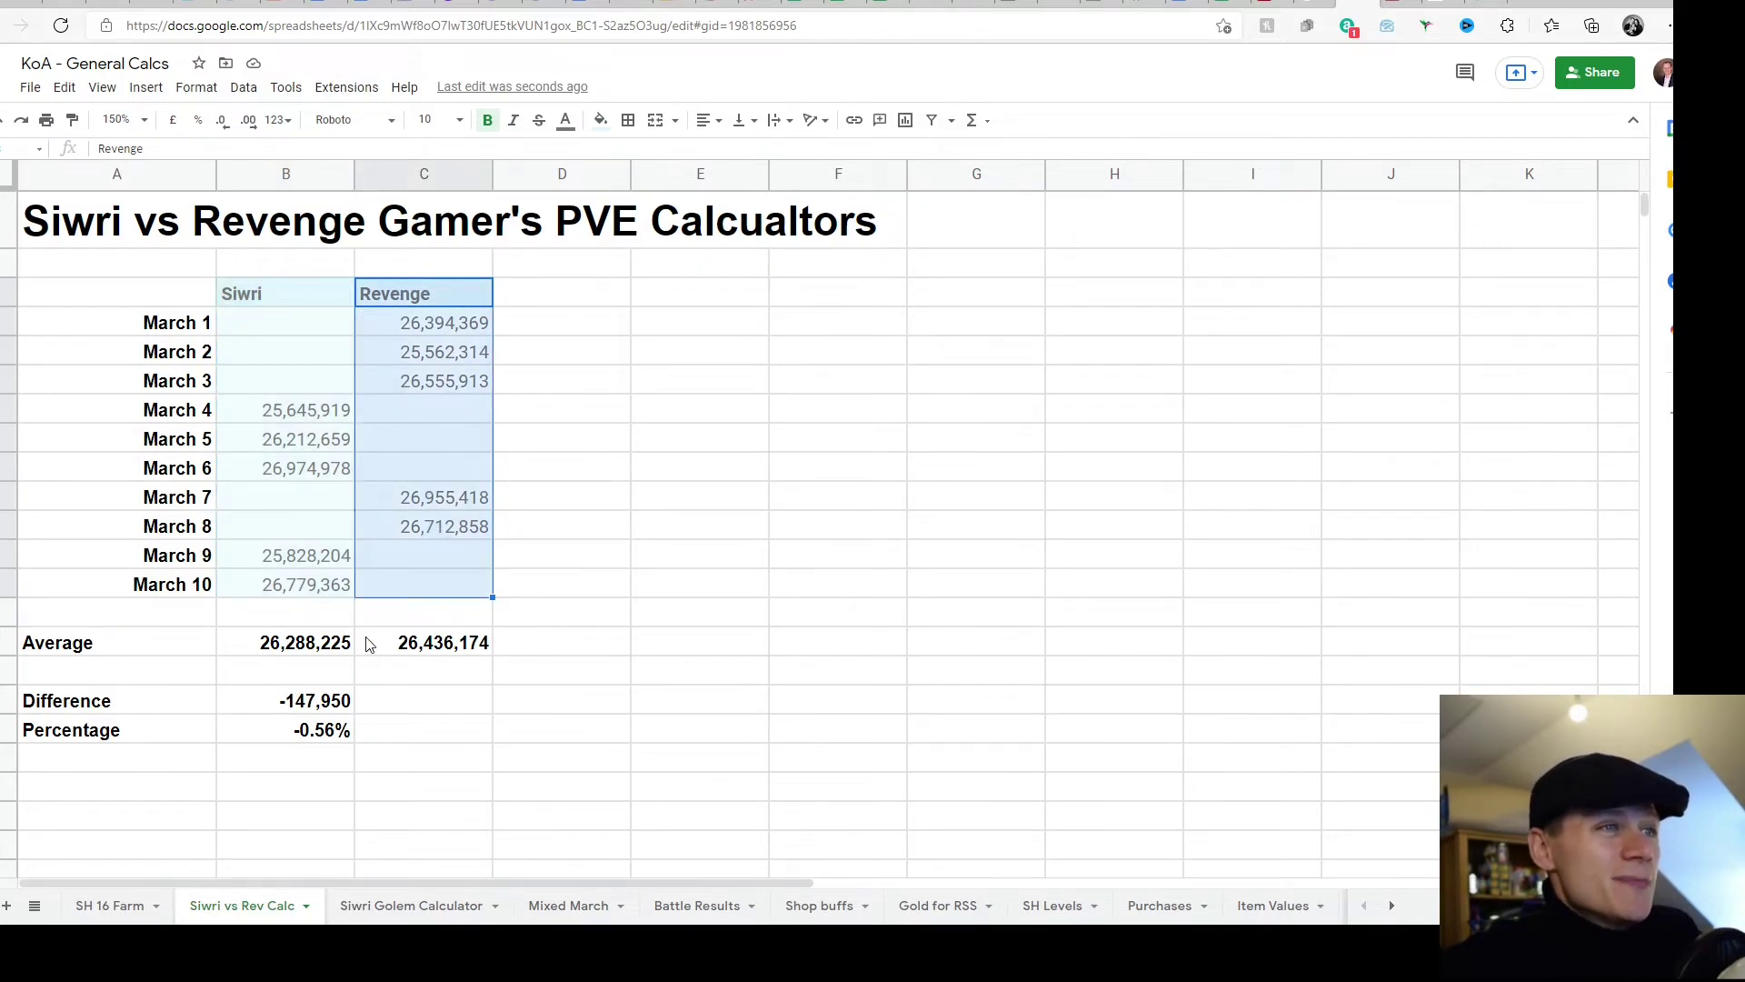
left_click(332, 643)
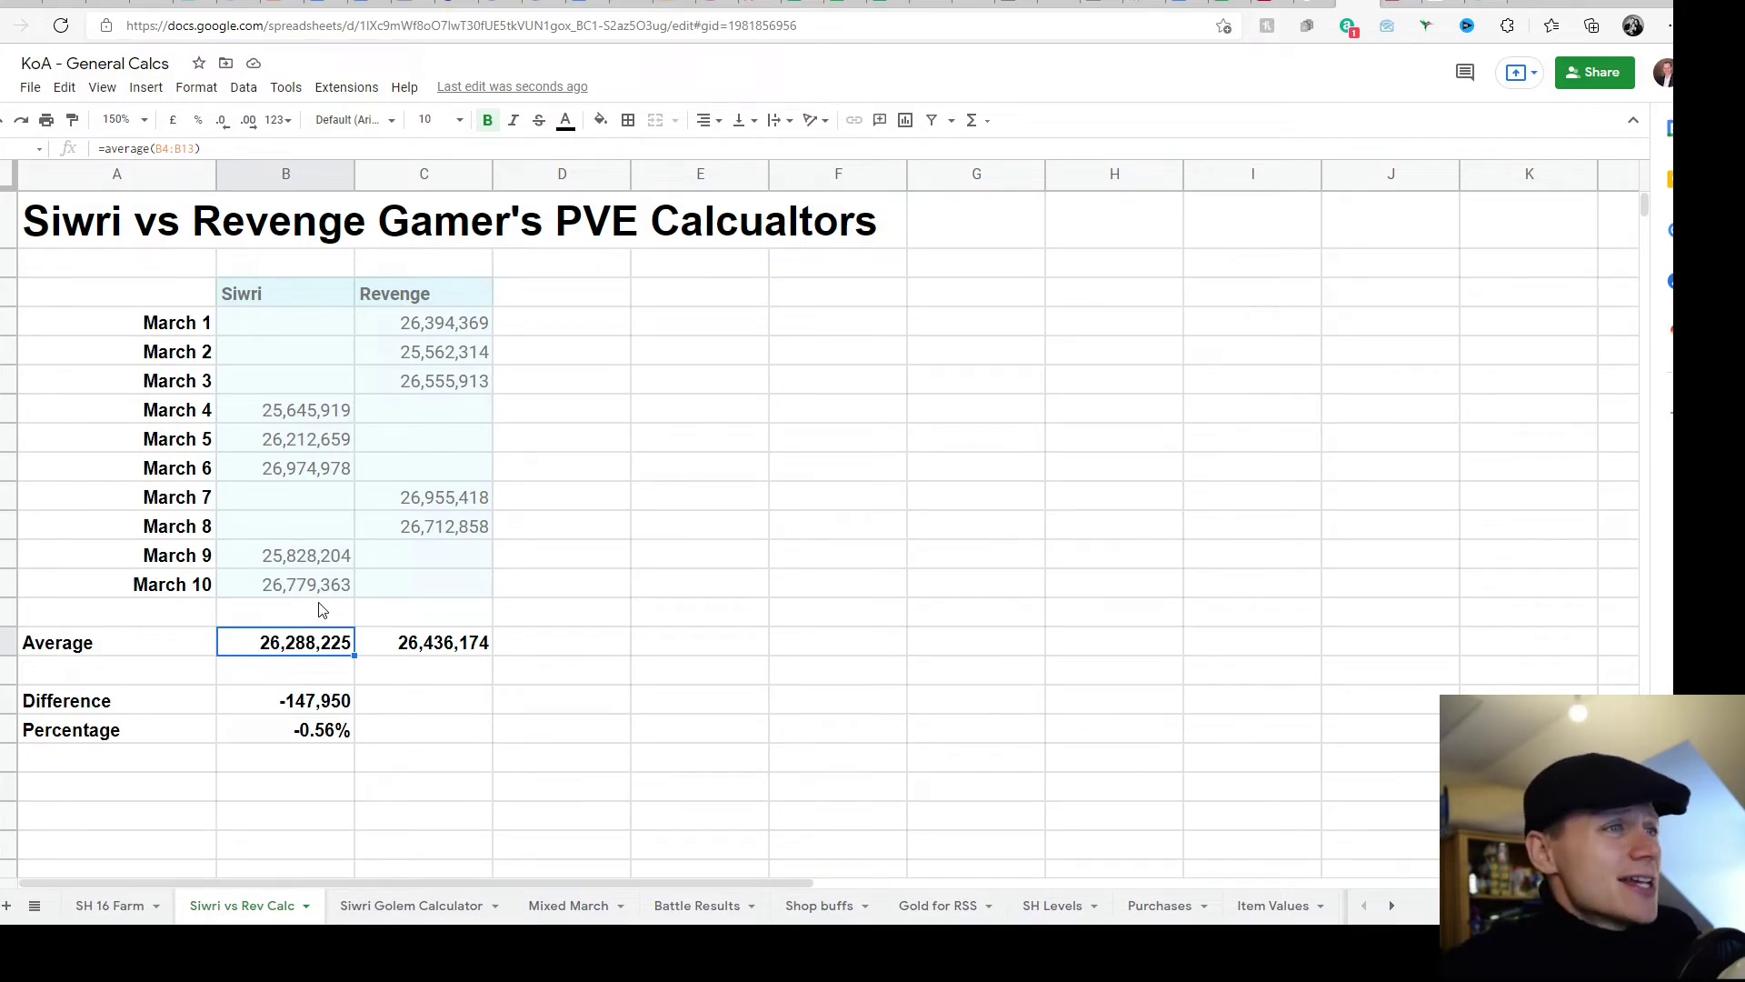
left_click(410, 655)
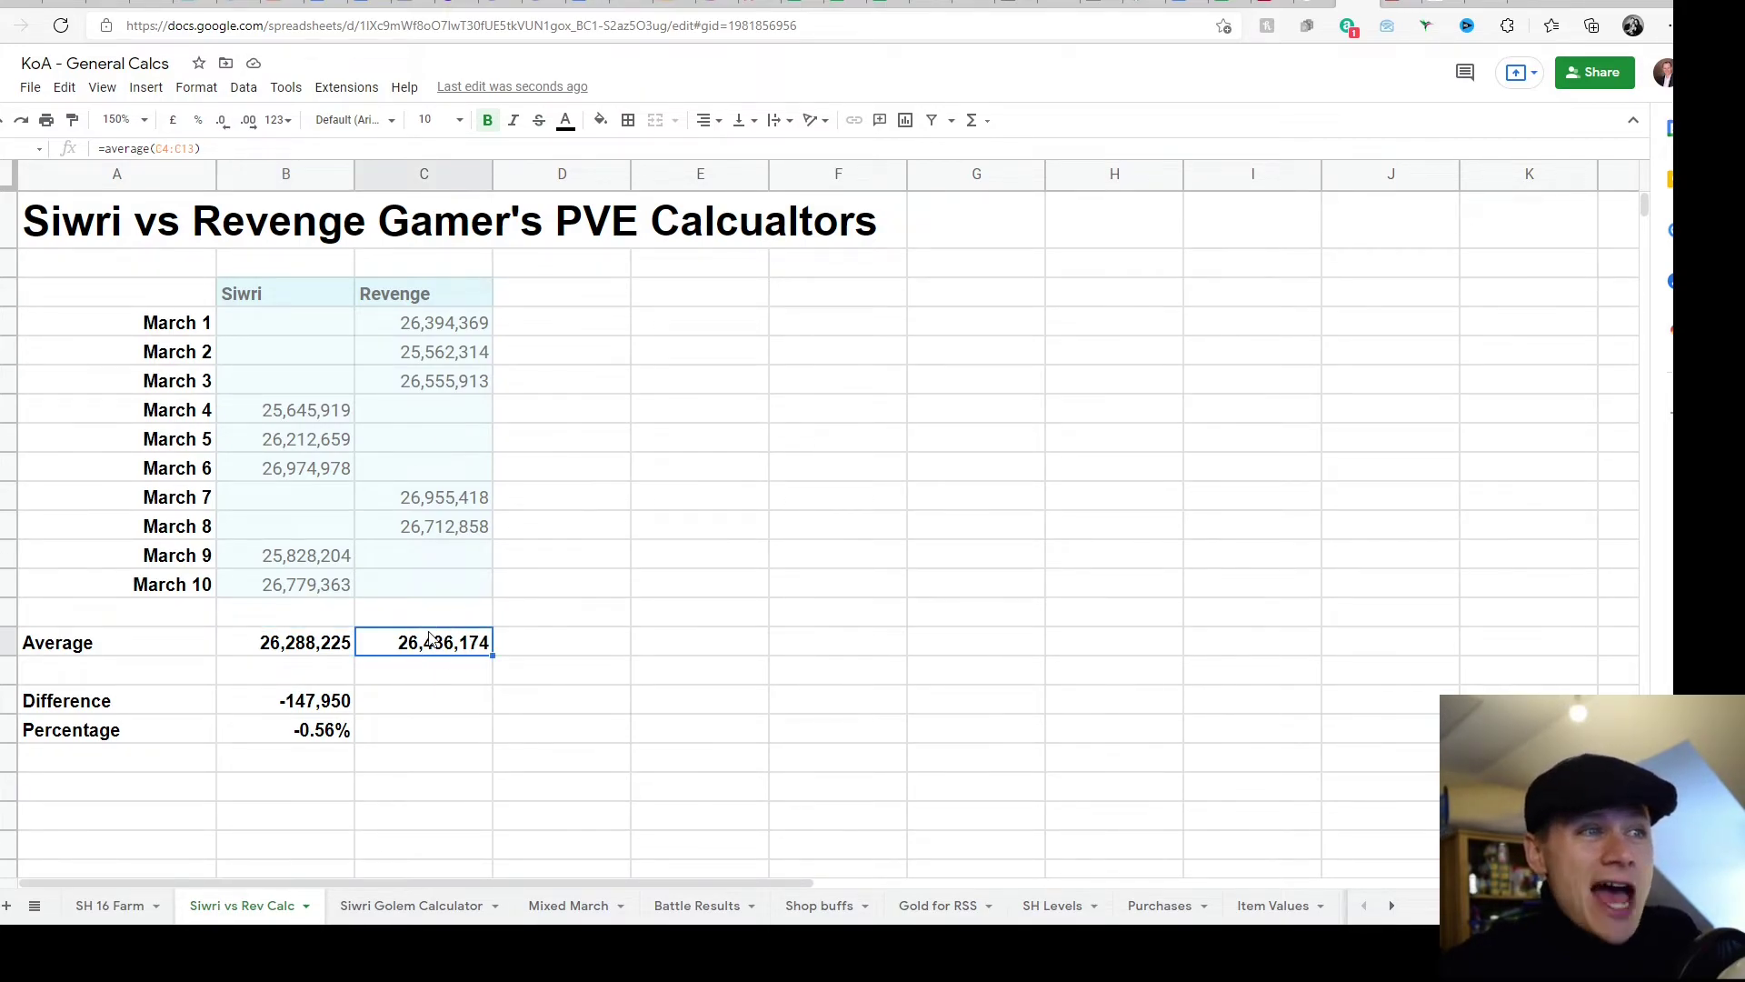
left_click(311, 700)
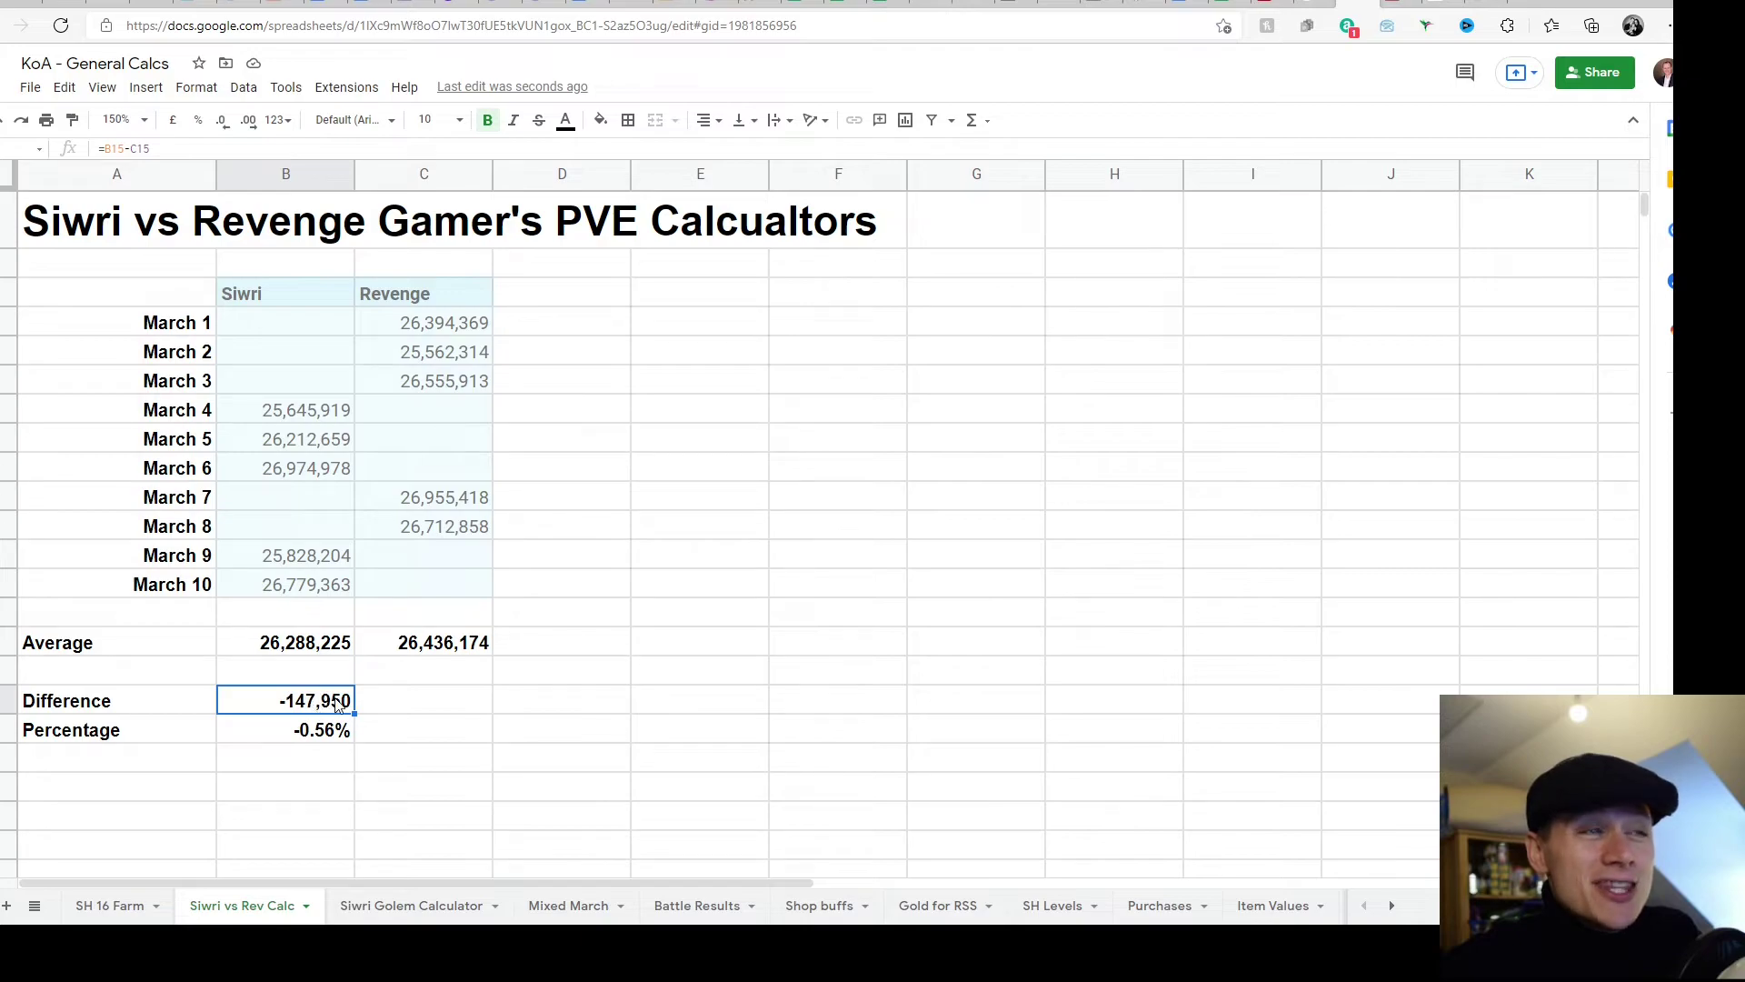
left_click(287, 643)
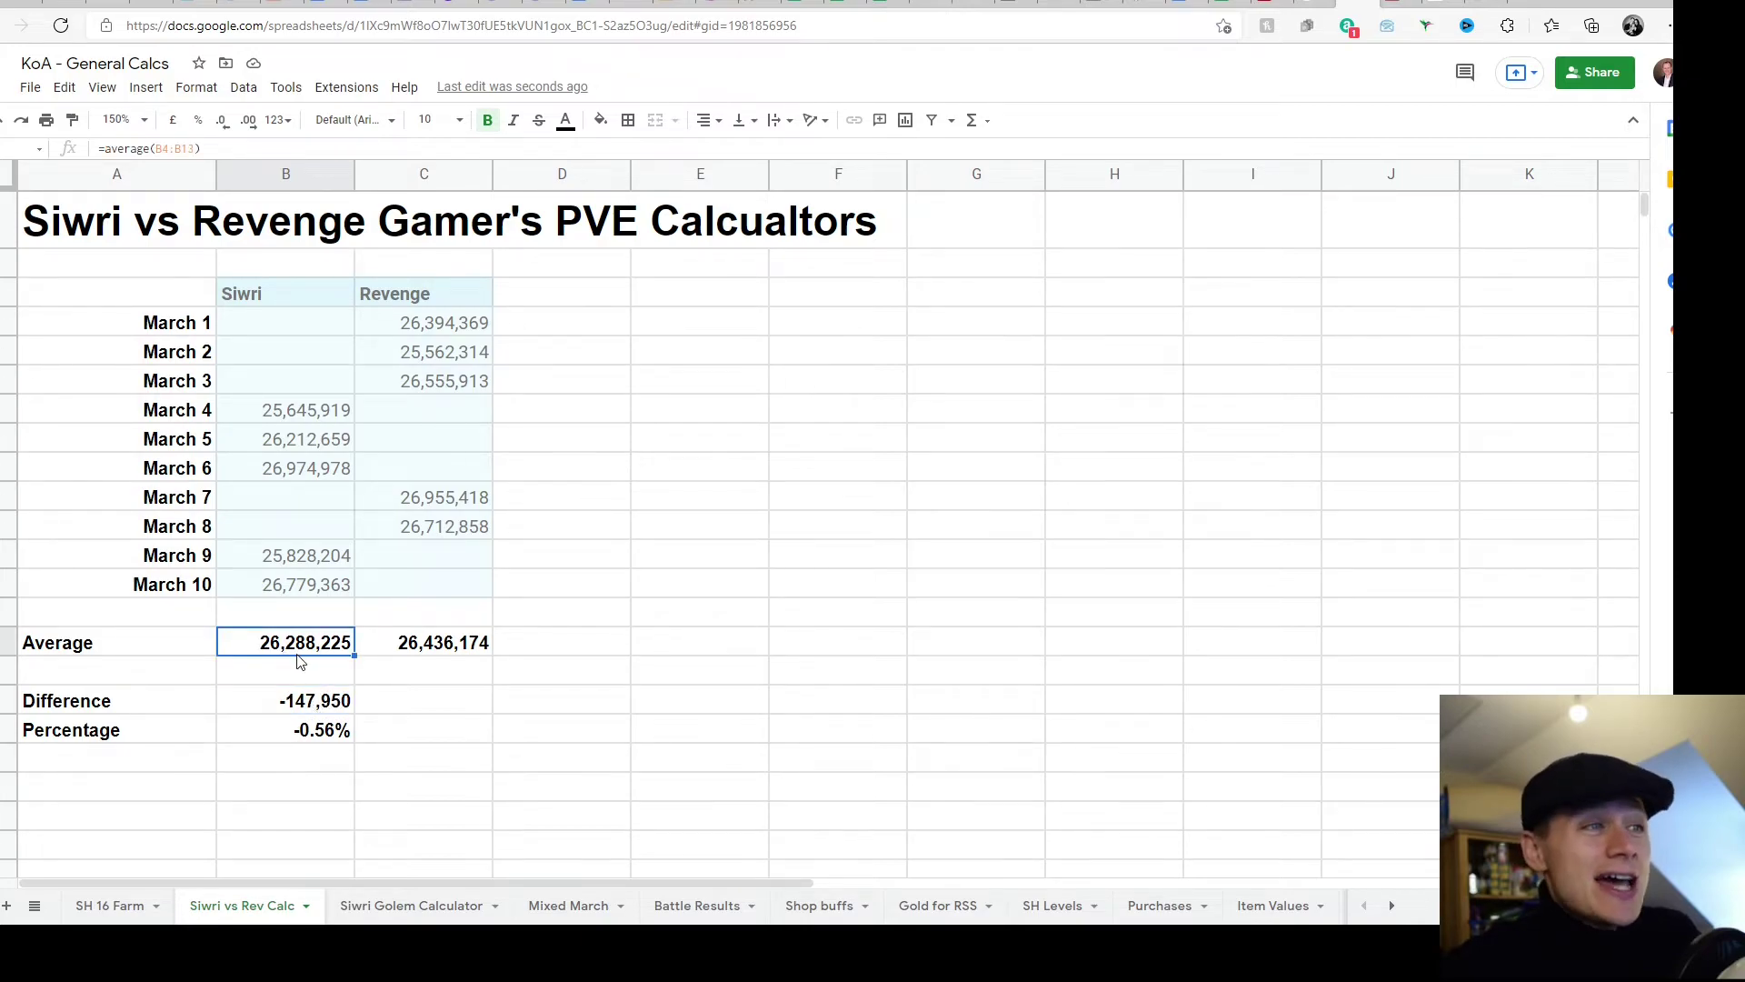
left_click(321, 736)
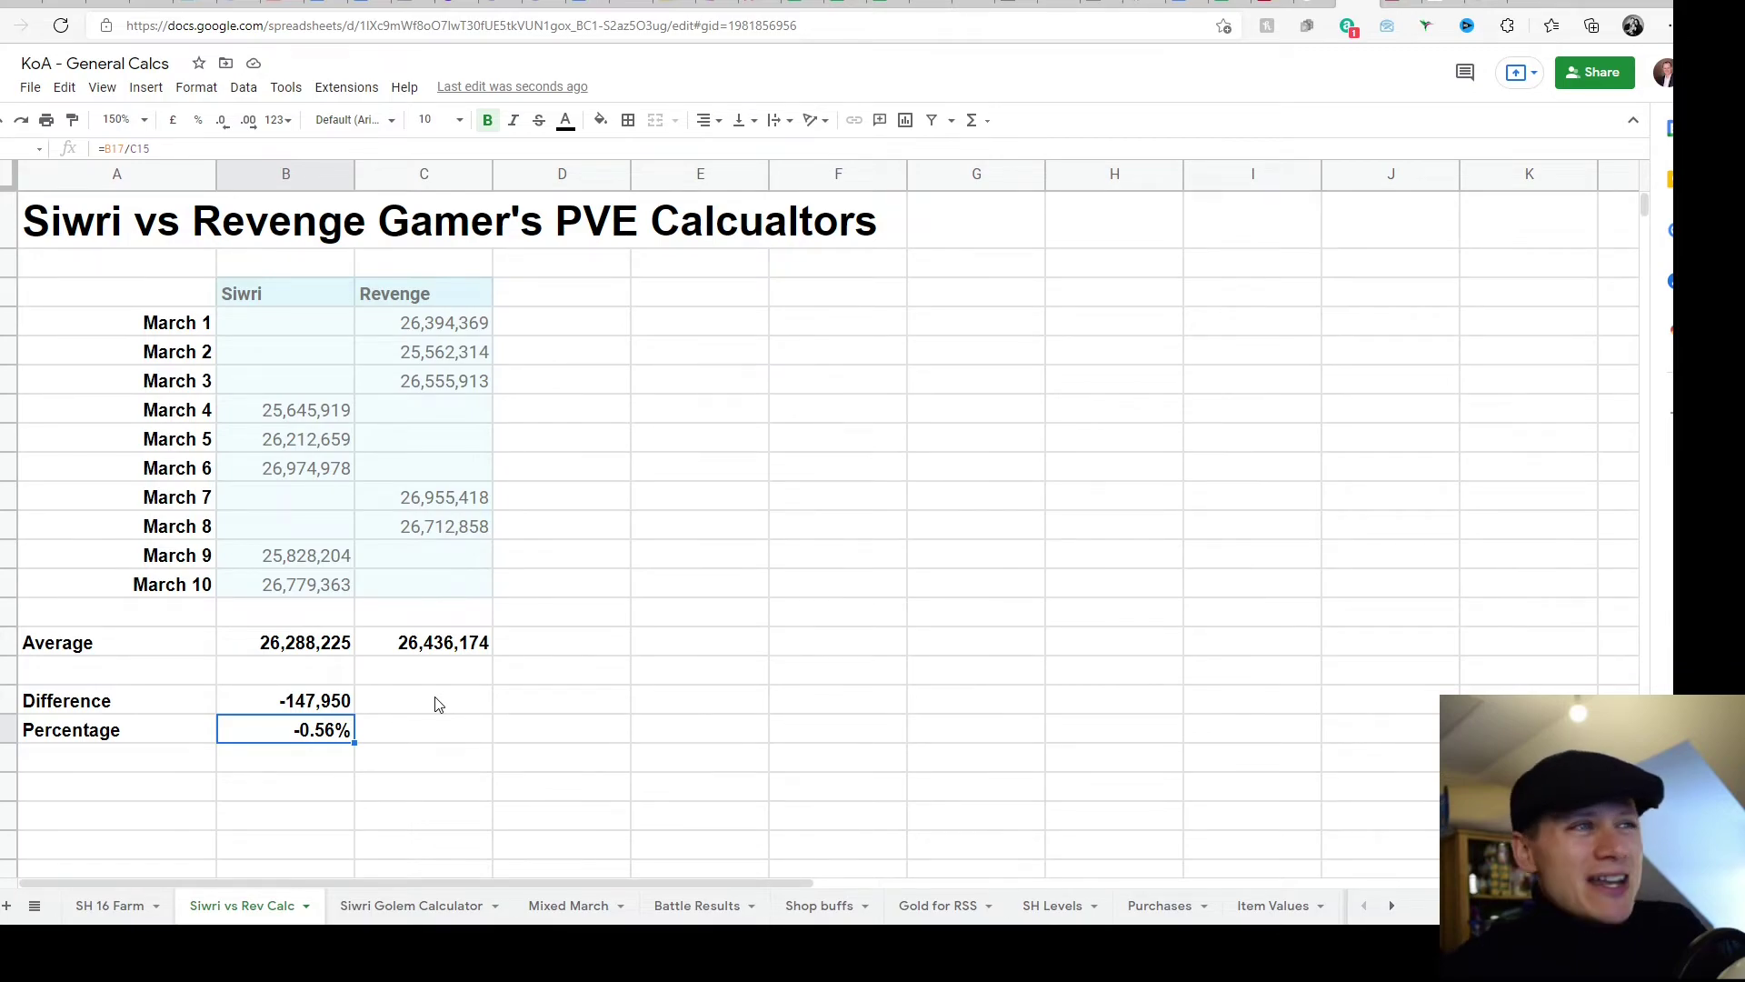
left_click(267, 303)
left_click(382, 303)
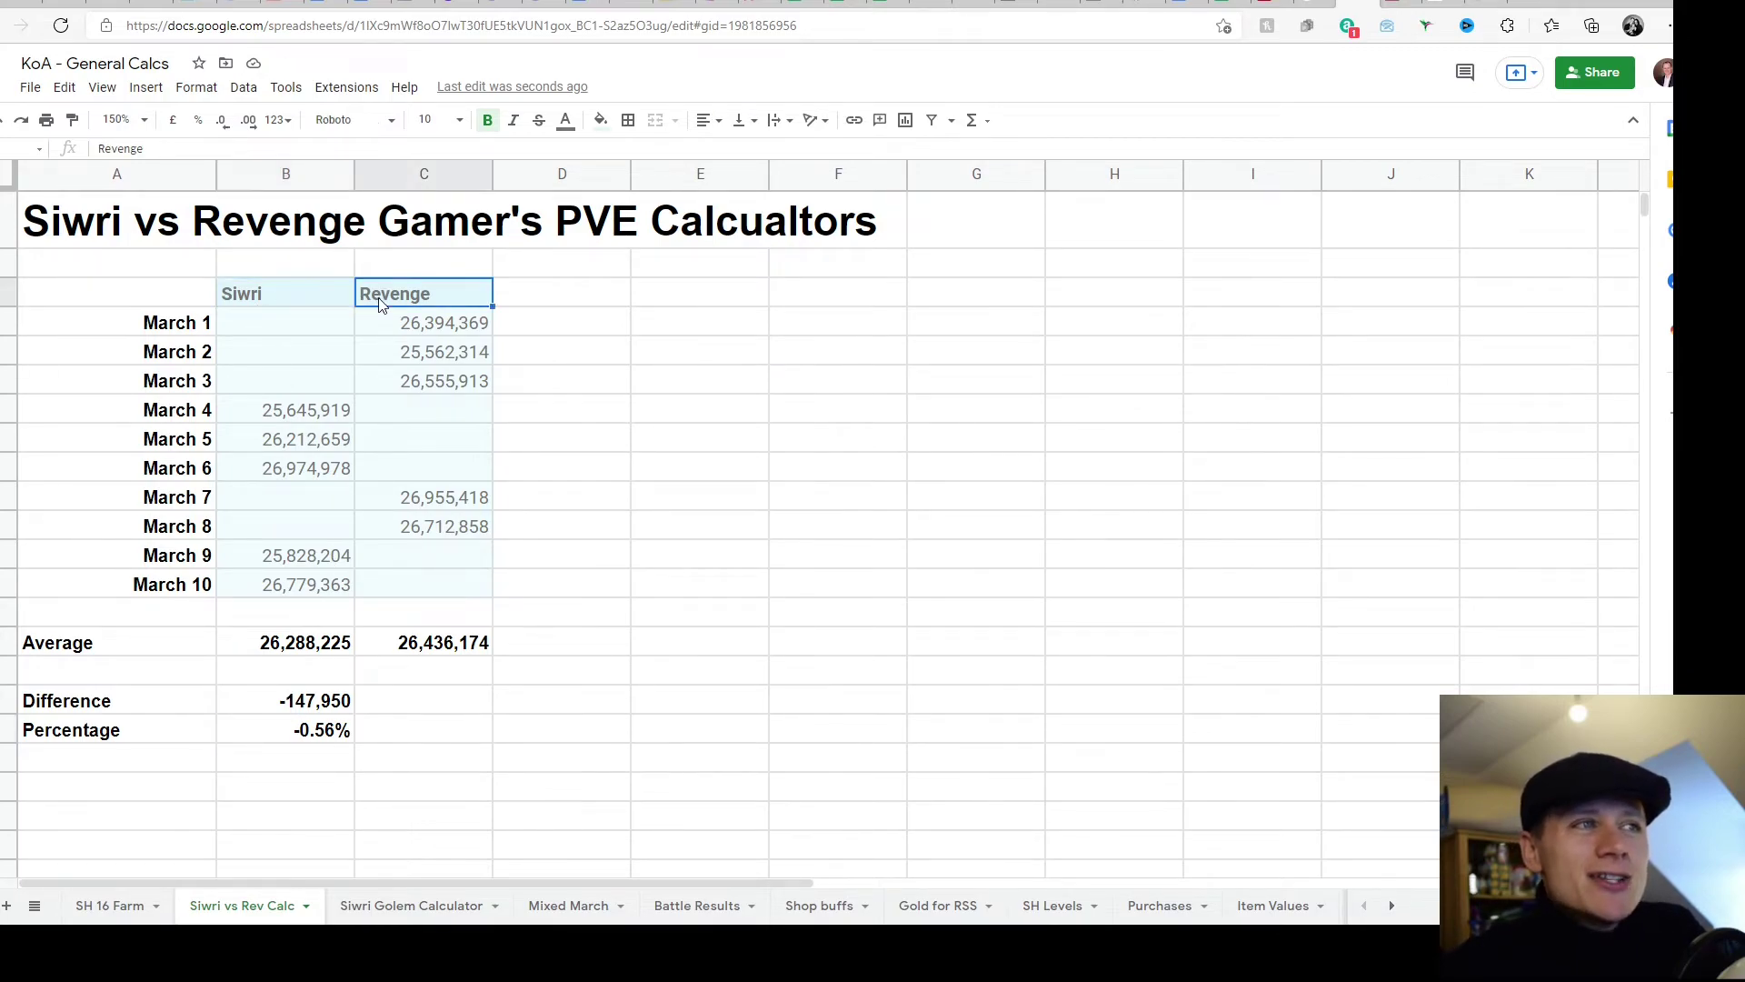
left_click(290, 306)
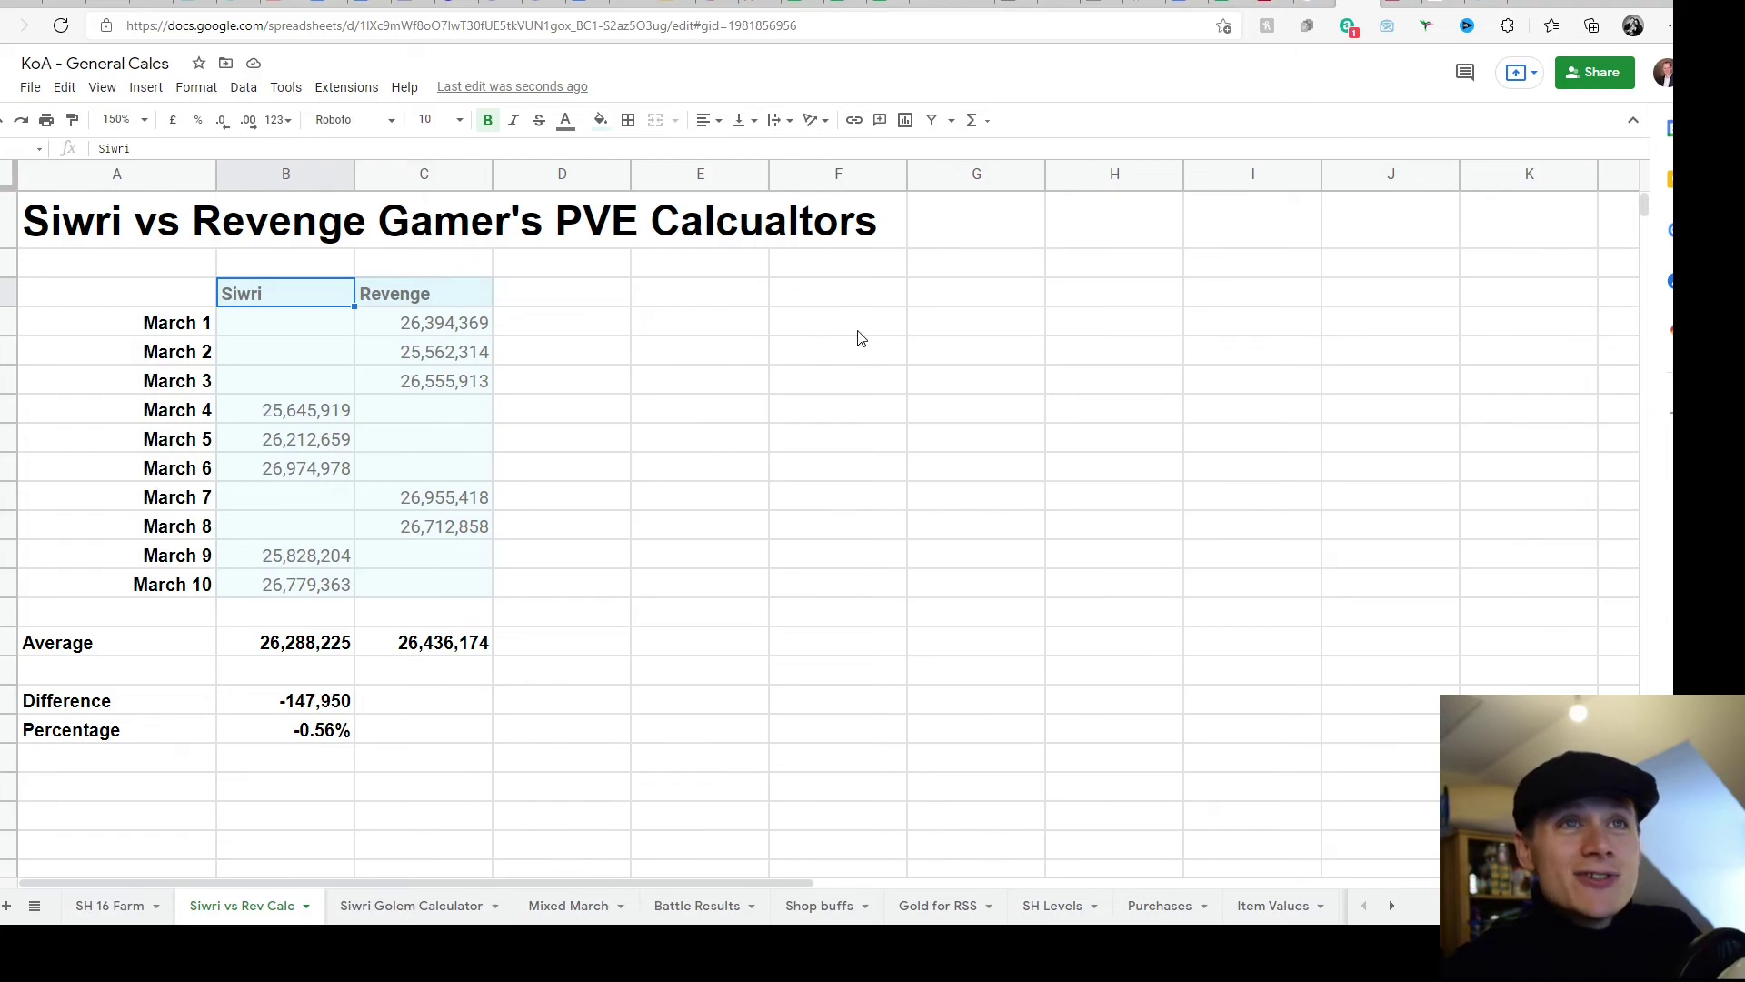
key("alt+Tab")
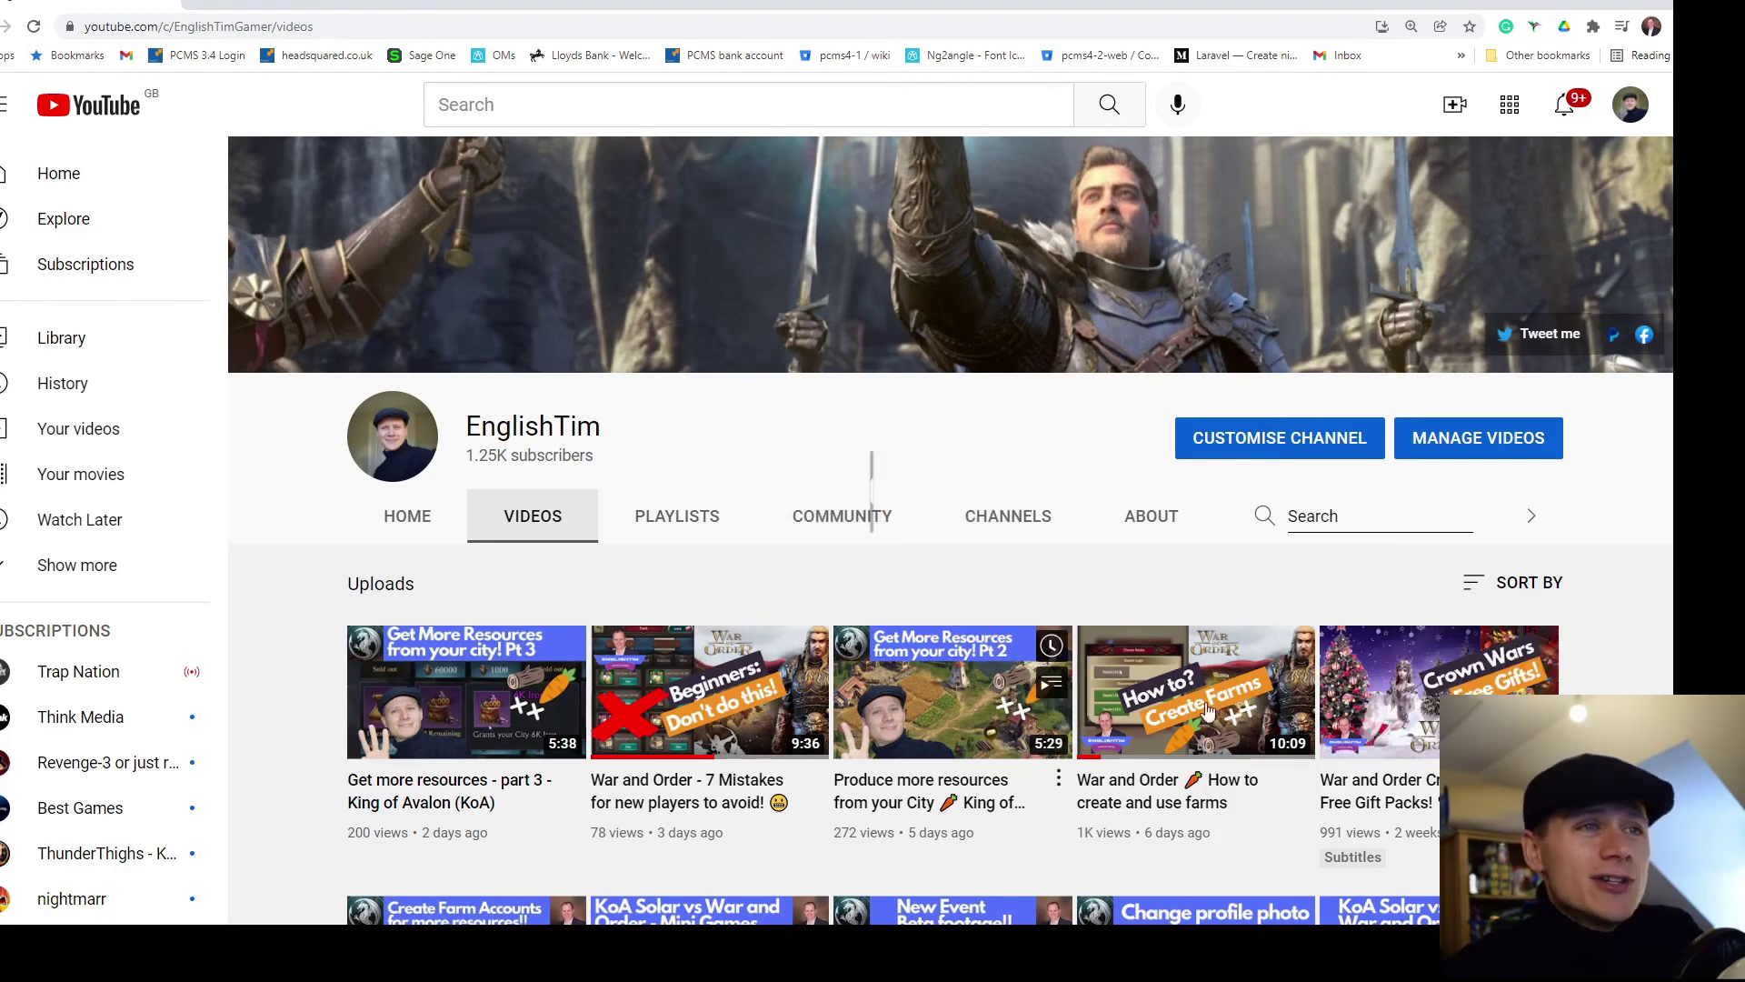
scroll(954, 682, "down", 5)
scroll(818, 614, "up", 3)
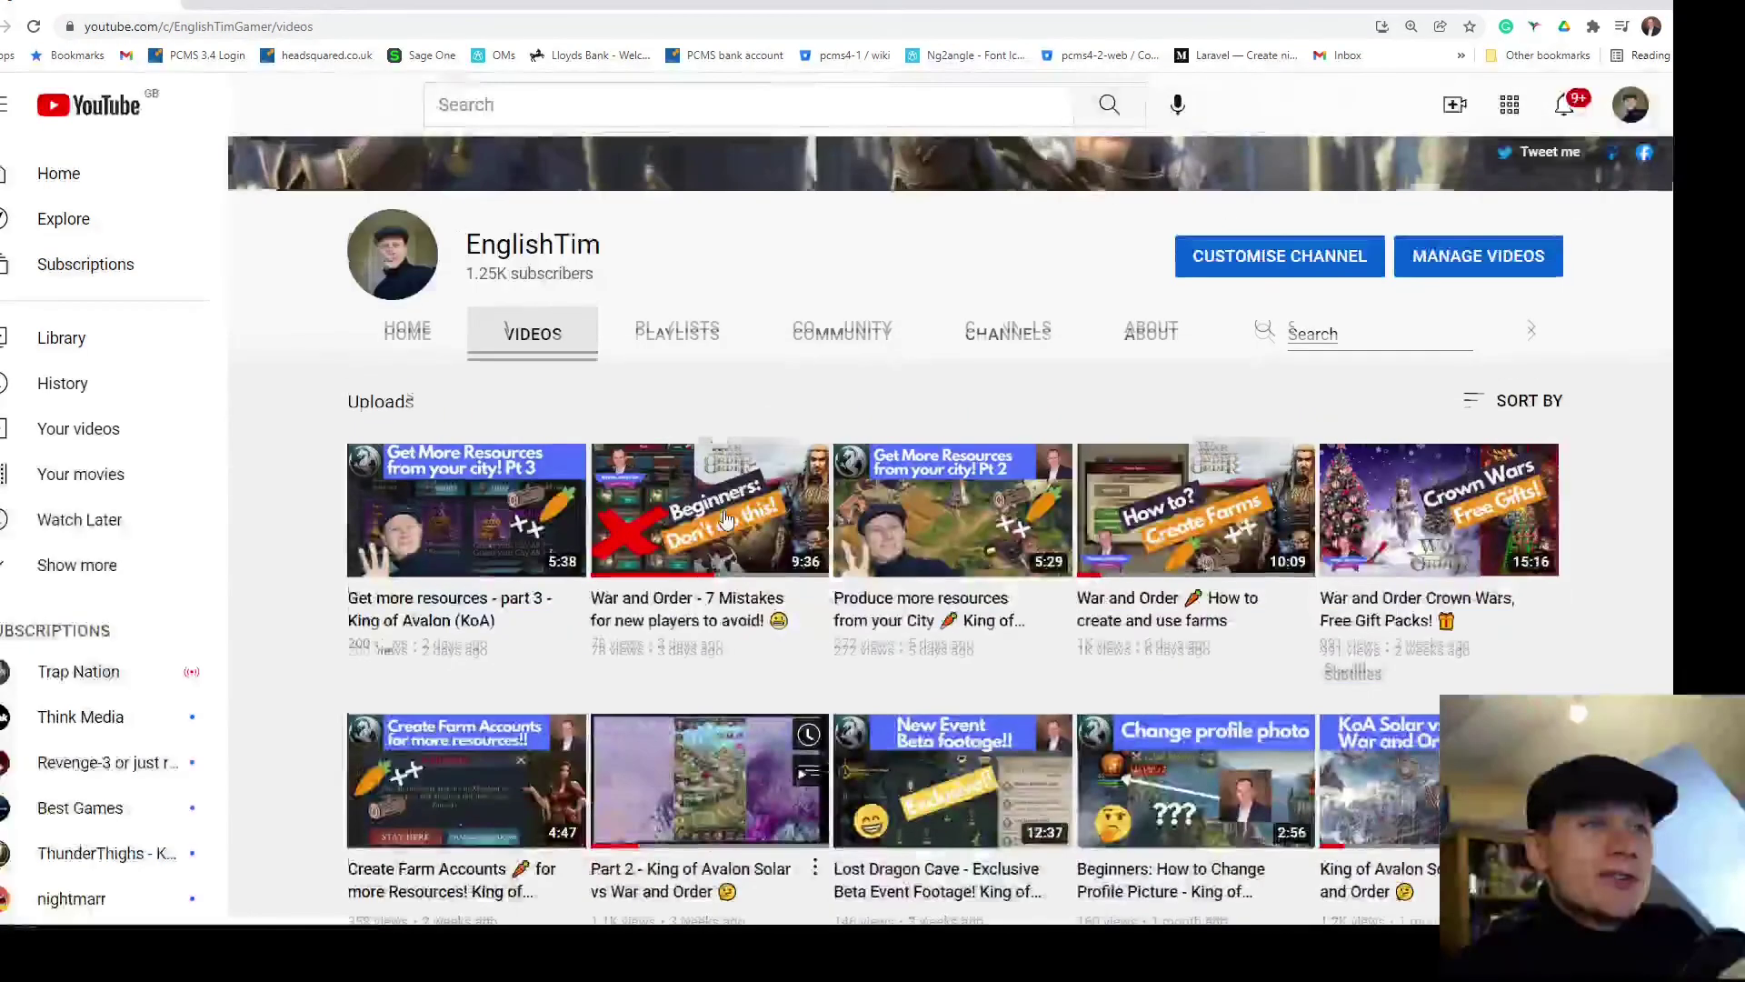